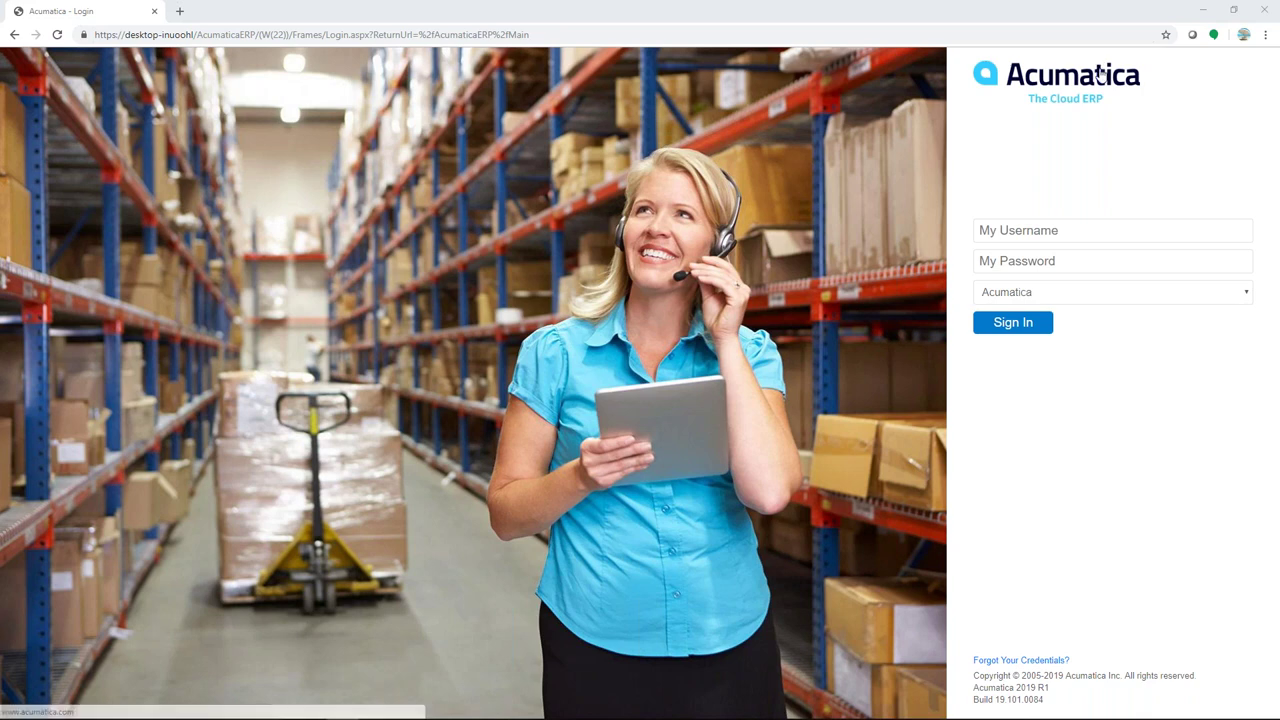
Sign in with the admin username and the account password
{"action": "left_click", "coordinate": [1060, 233]}
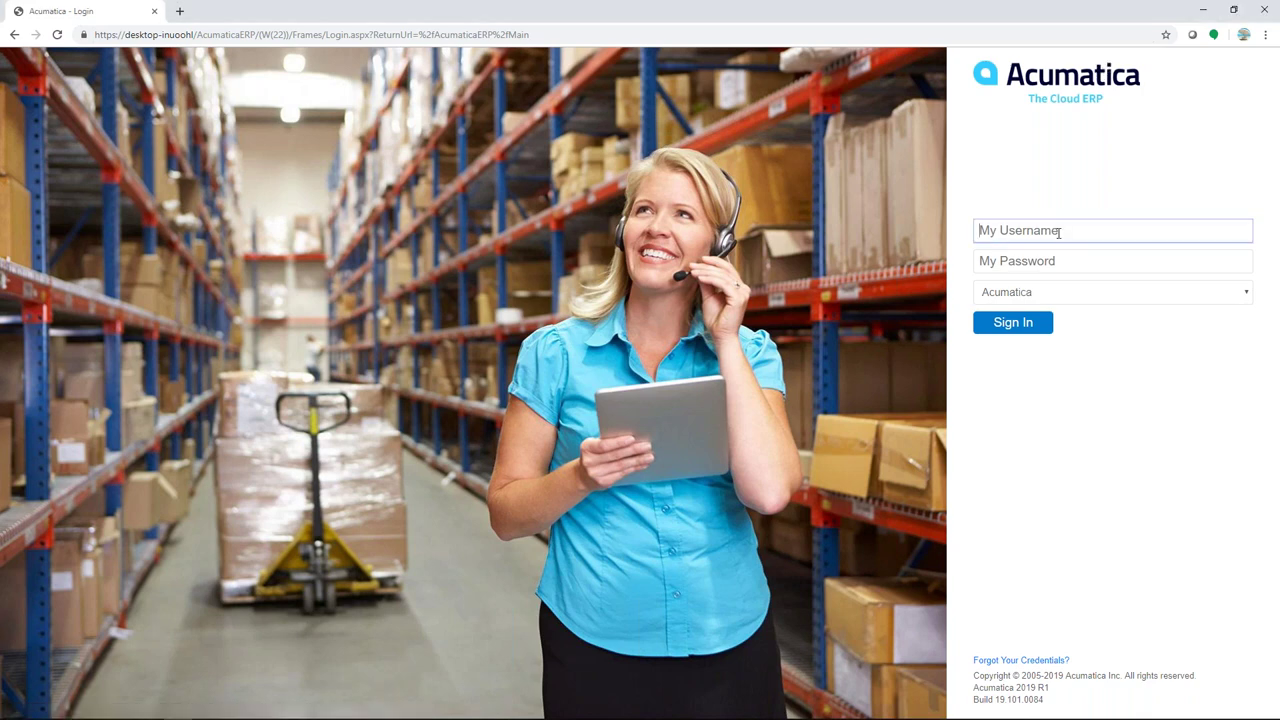
{"action": "type", "text": "admin"}
{"action": "key", "text": "Tab"}
{"action": "type", "text": "*******"}
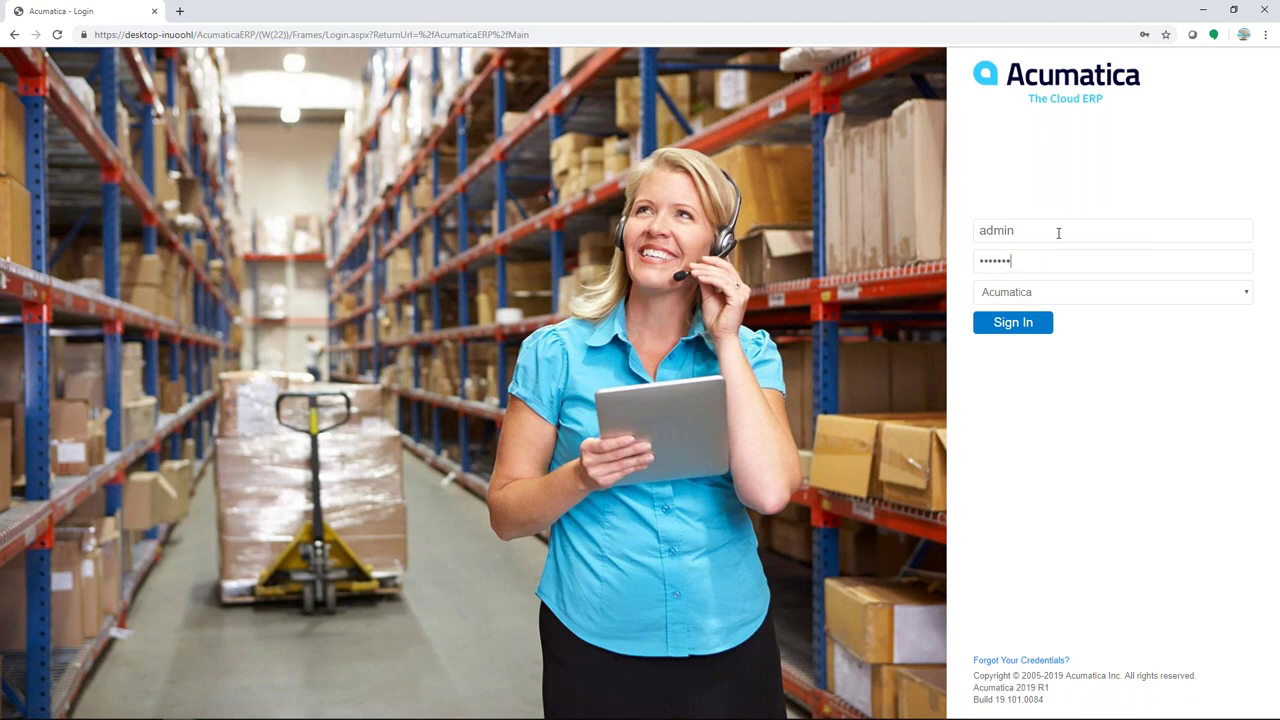
{"action": "key", "text": "Return"}
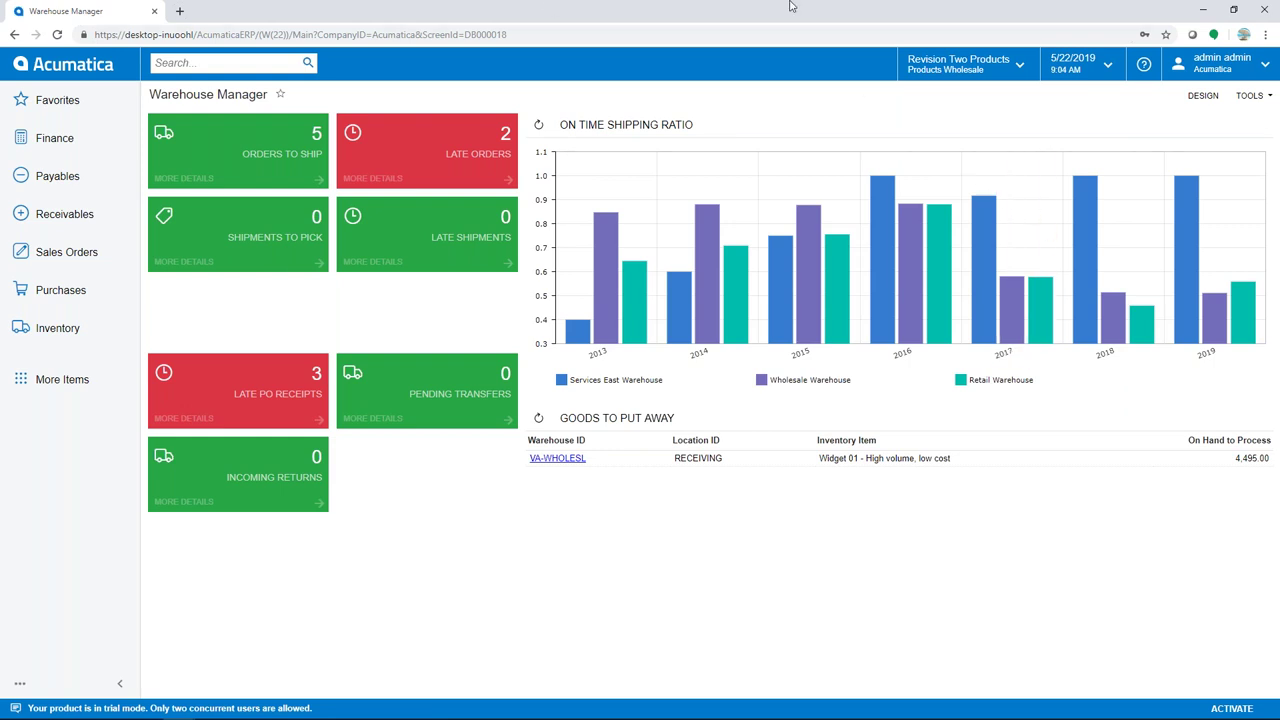
Search for 'stock' and open the Stock Items list under Inventory > Profiles
{"action": "left_click", "coordinate": [253, 61]}
{"action": "type", "text": "stock"}
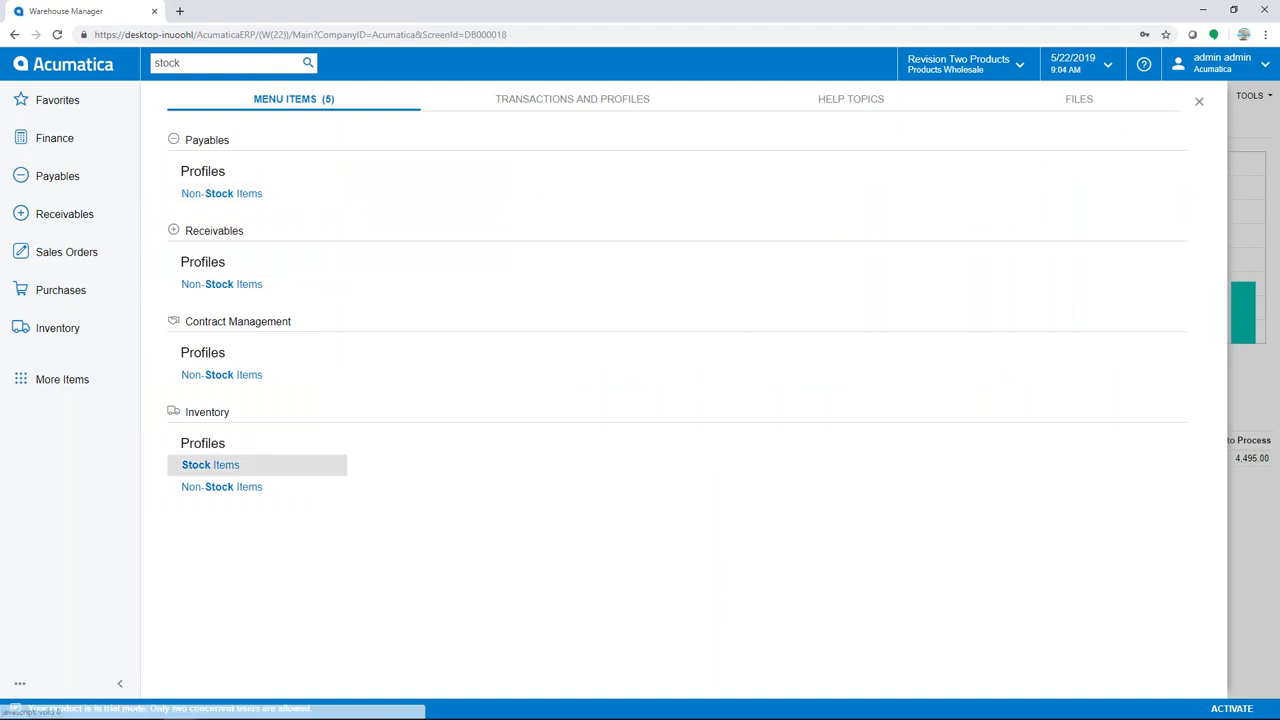
{"action": "left_click", "coordinate": [240, 467]}
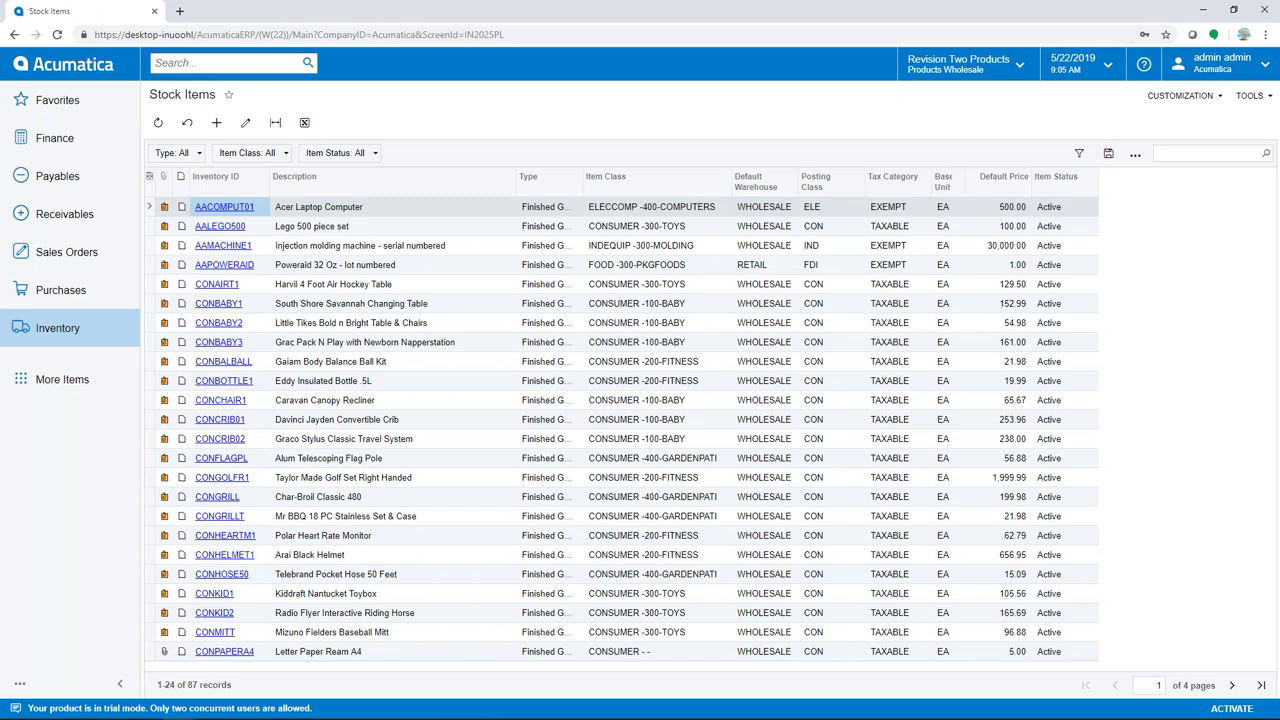
Open the AACOMPUT01 Acer Laptop Computer item and view its NOTTRACKED lot/serial class
{"action": "left_click", "coordinate": [225, 209]}
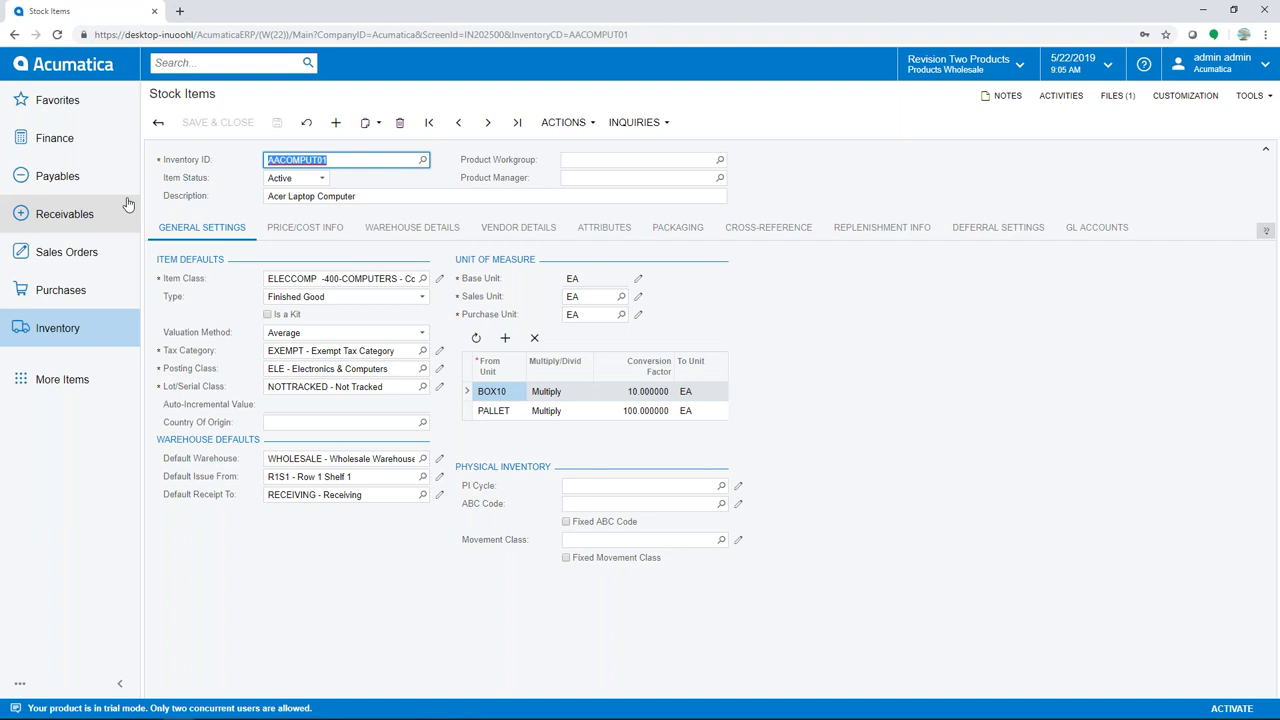
{"action": "left_click", "coordinate": [439, 386]}
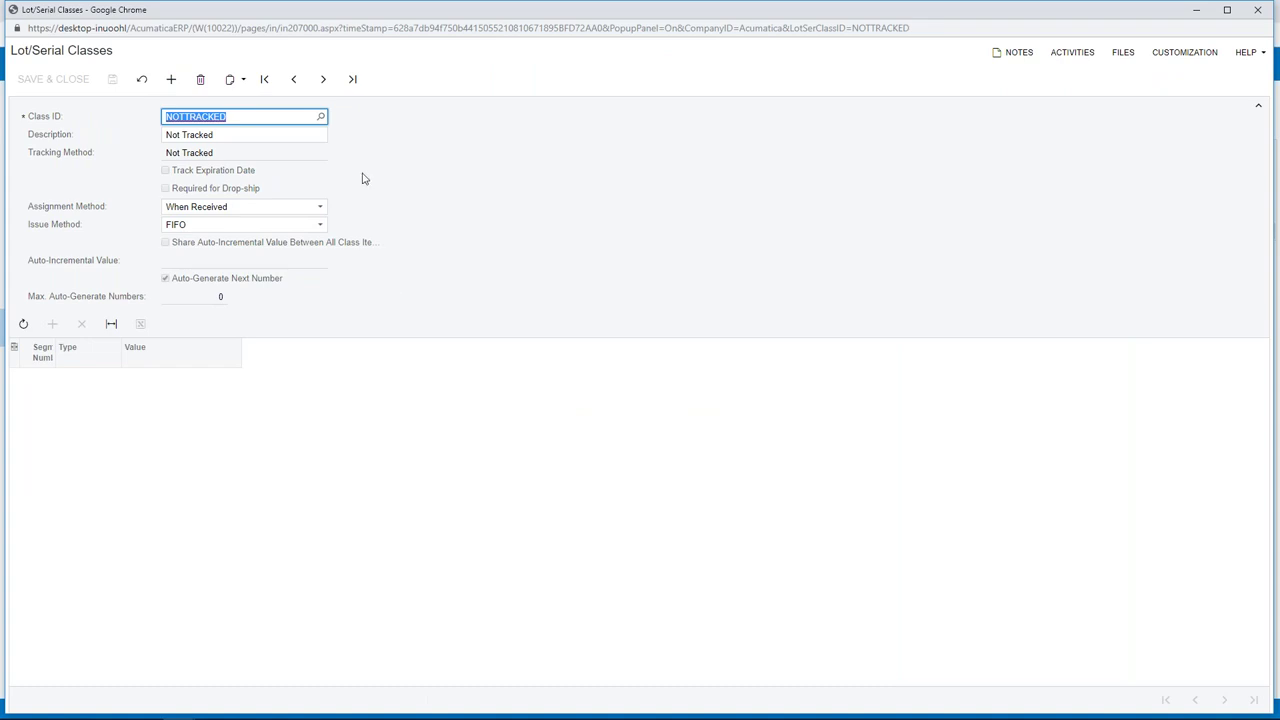
{"action": "left_click", "coordinate": [320, 116]}
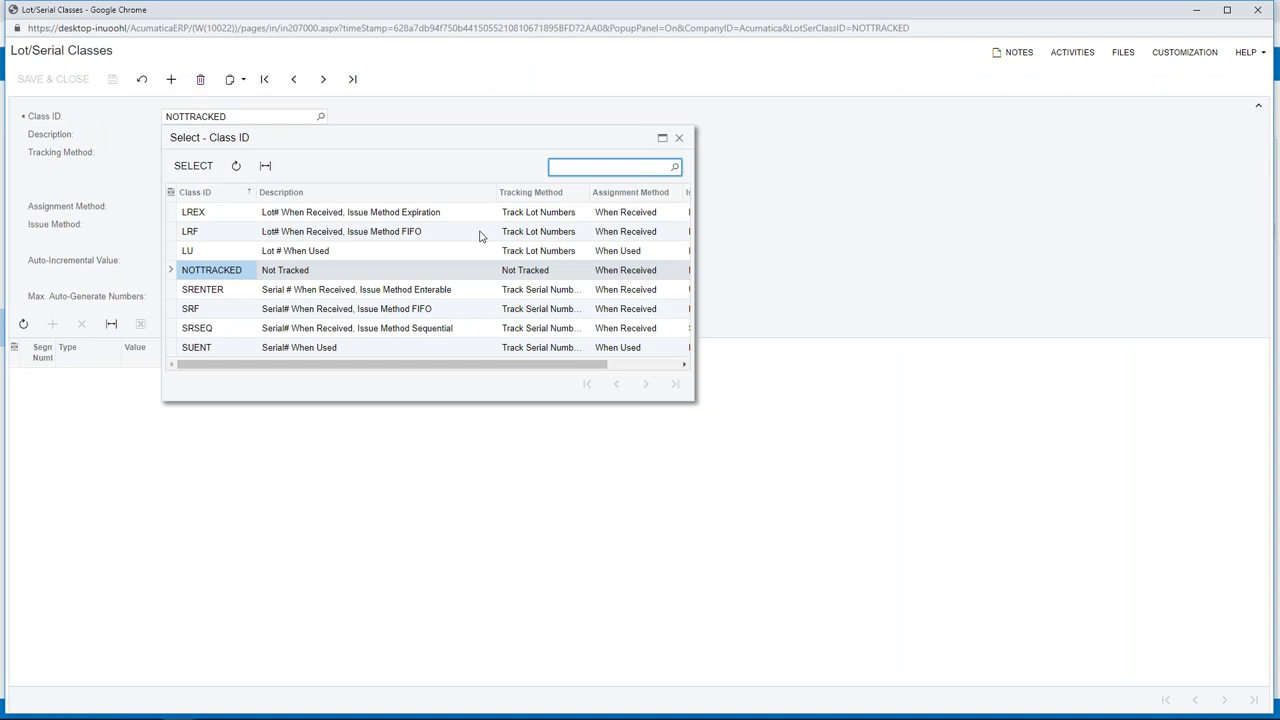
{"action": "left_click", "coordinate": [679, 137]}
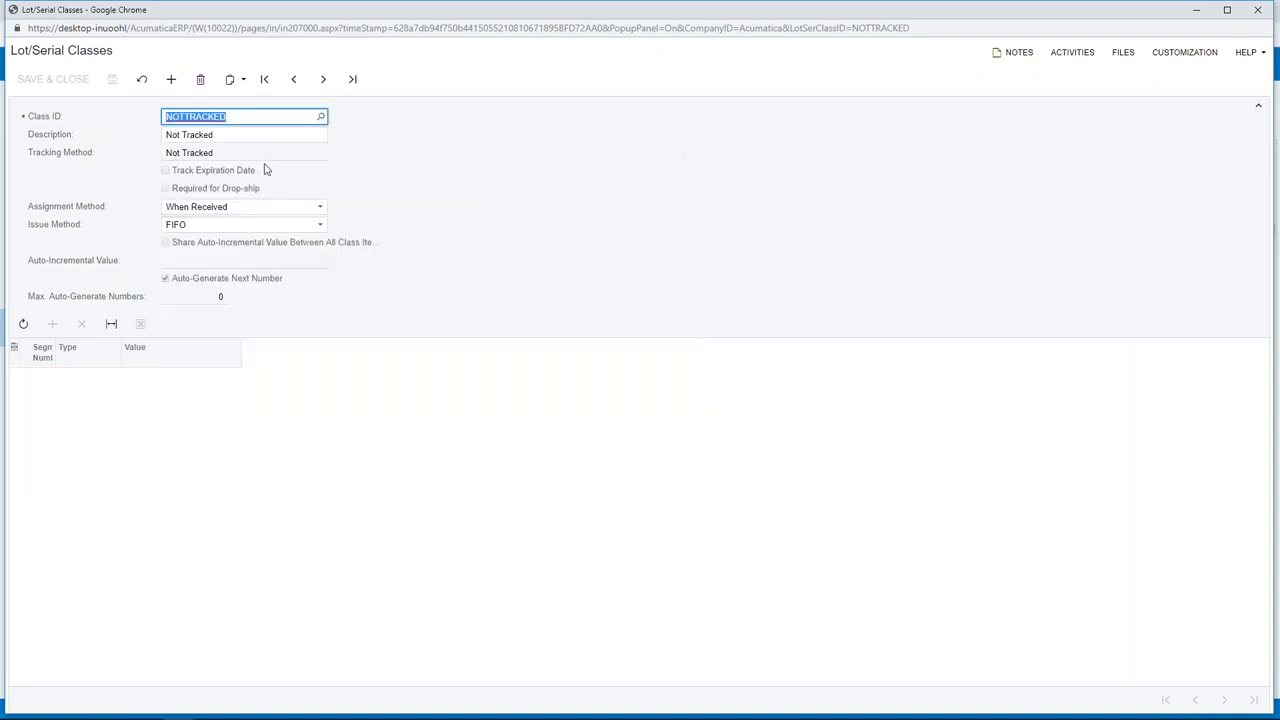
{"action": "left_click", "coordinate": [321, 208]}
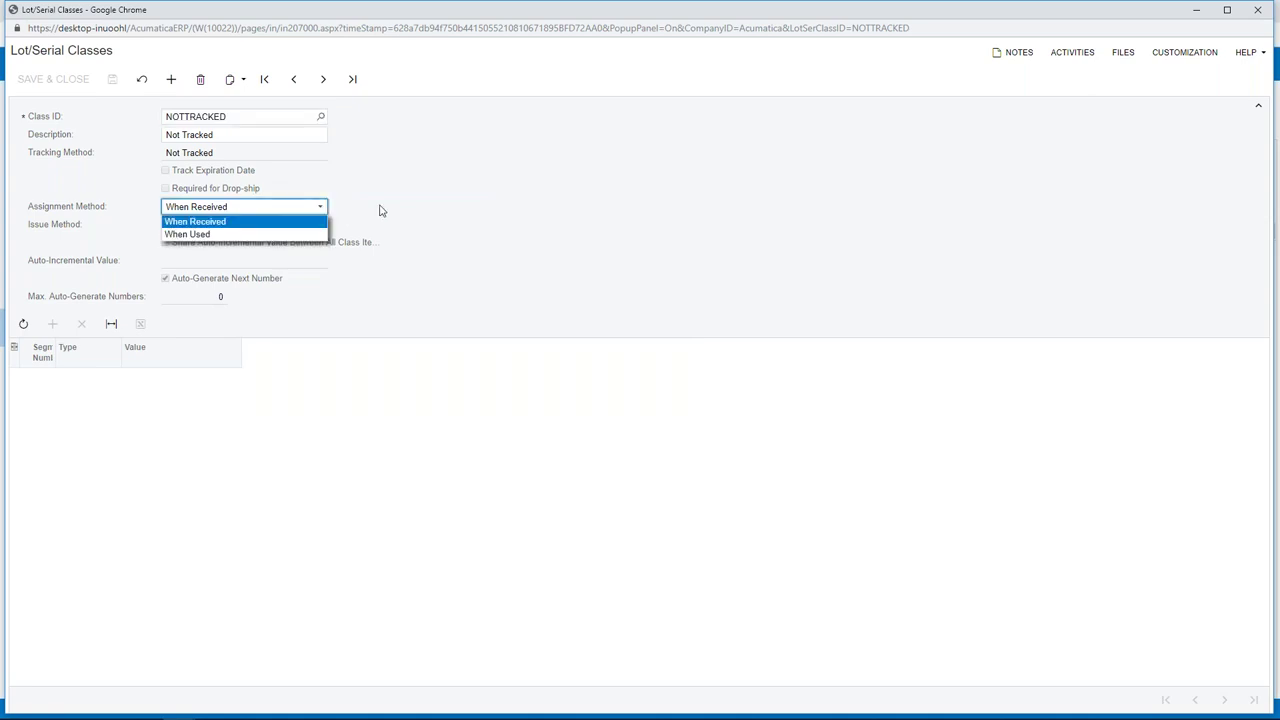
{"action": "left_click", "coordinate": [334, 223]}
{"action": "left_click", "coordinate": [321, 226]}
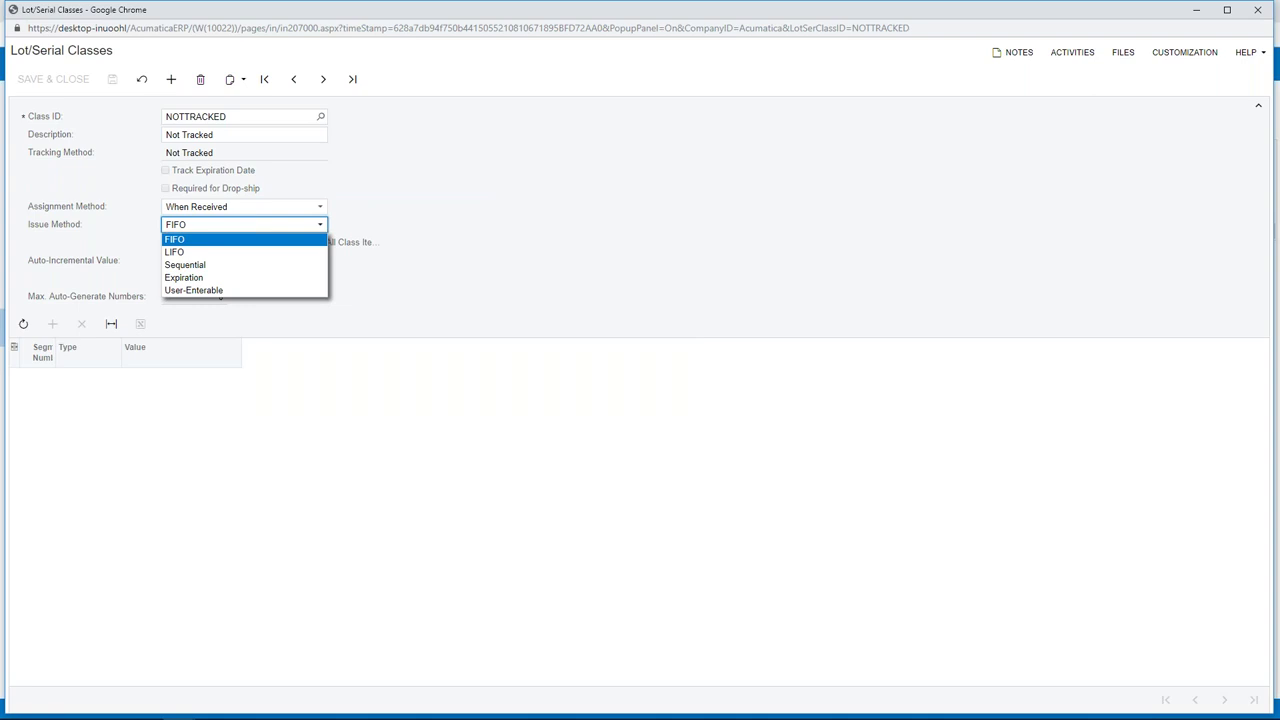
{"action": "left_click", "coordinate": [392, 189]}
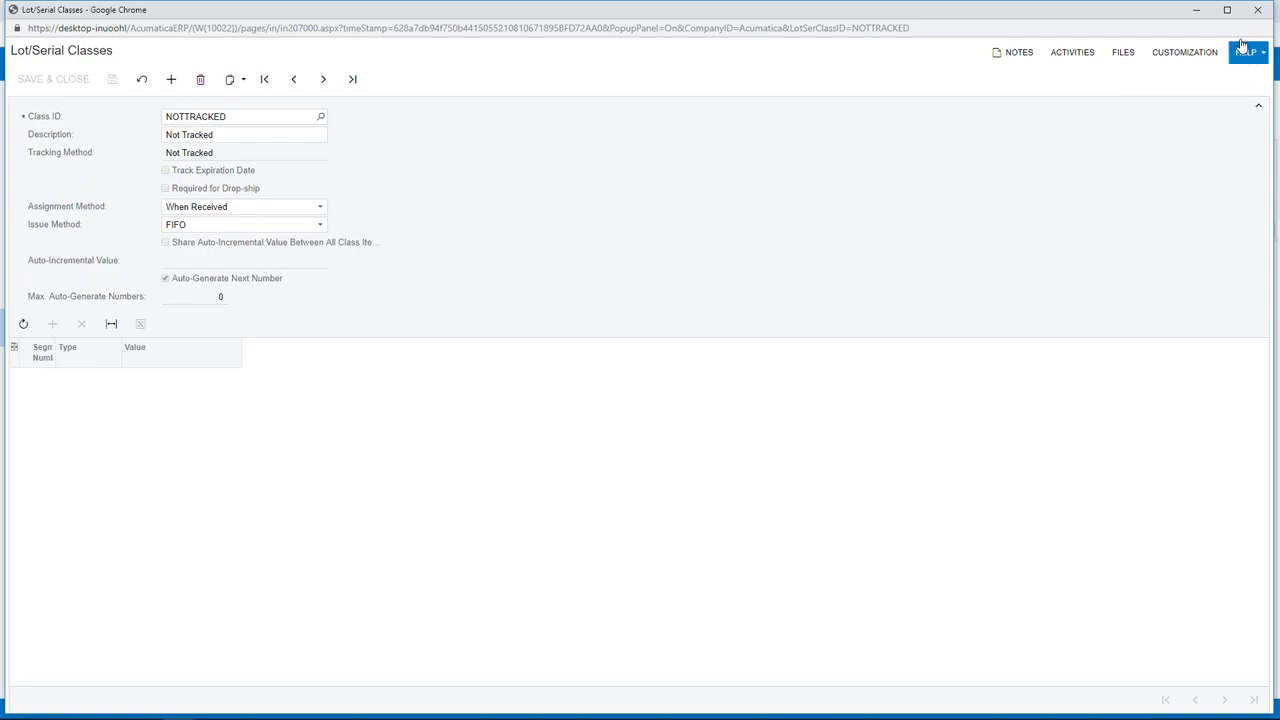
{"action": "left_click", "coordinate": [1257, 9]}
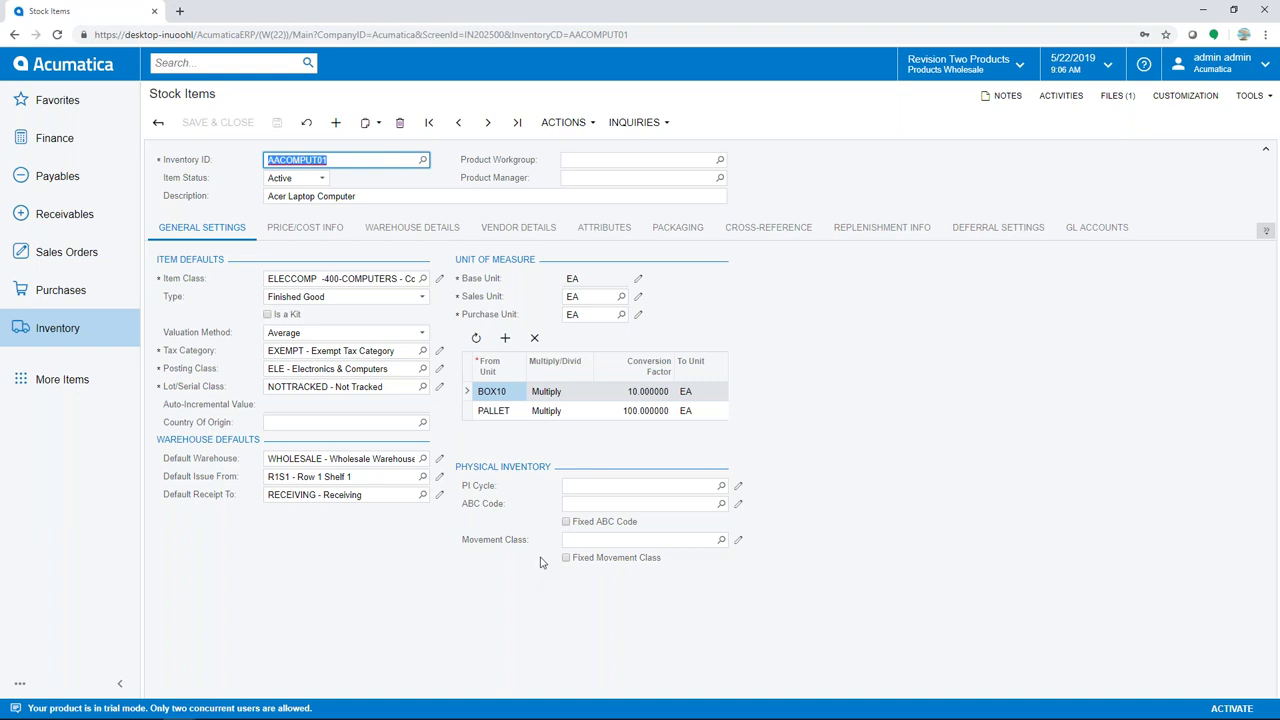
View the laptop's price/cost info, then its RETAIL (200) and WHOLESALE (107) on-hand stock
{"action": "left_click", "coordinate": [302, 230]}
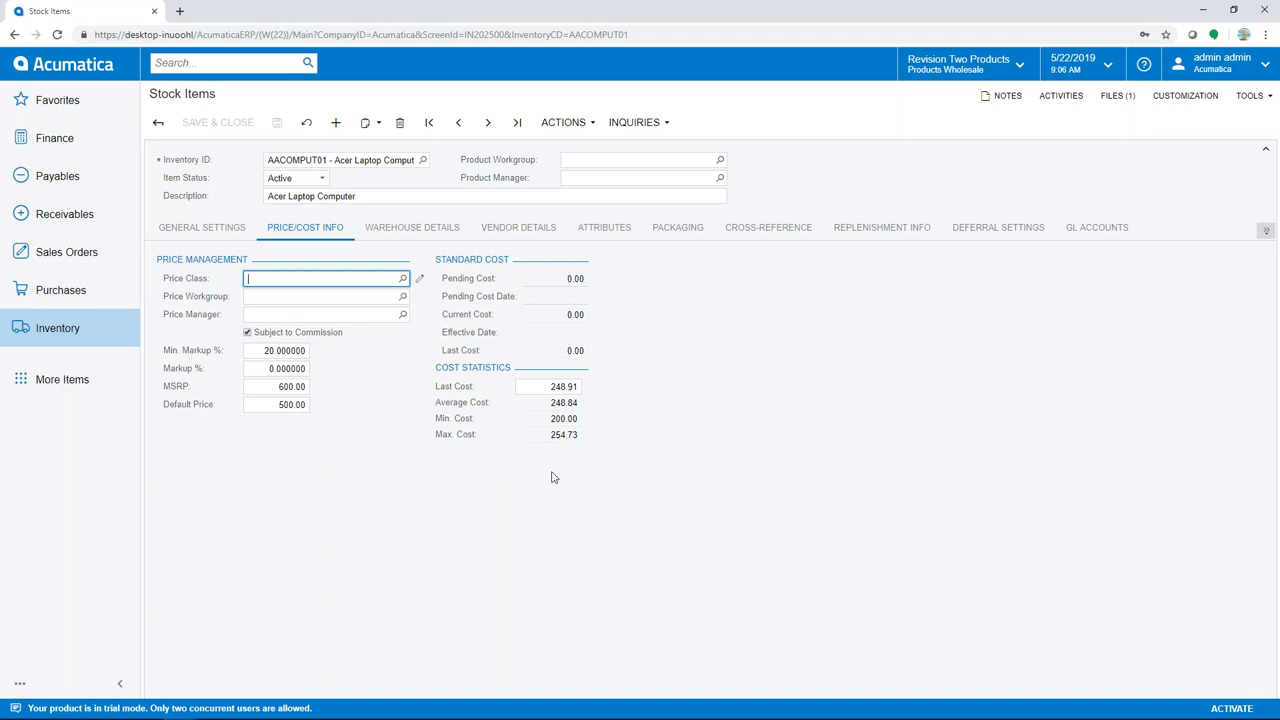
{"action": "left_click", "coordinate": [428, 226]}
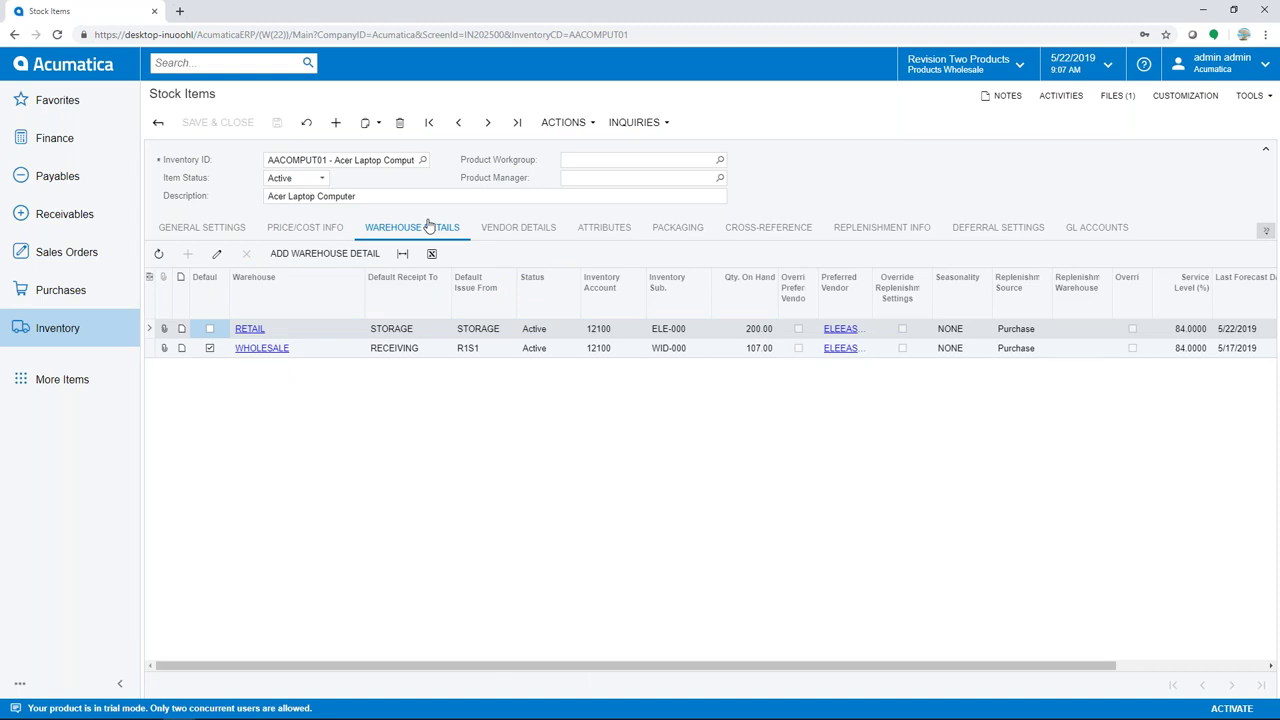
Check the WHOLESALE warehouse details, then list the laptop's four vendors, default East COM Electronic Supplies
{"action": "left_click", "coordinate": [262, 349]}
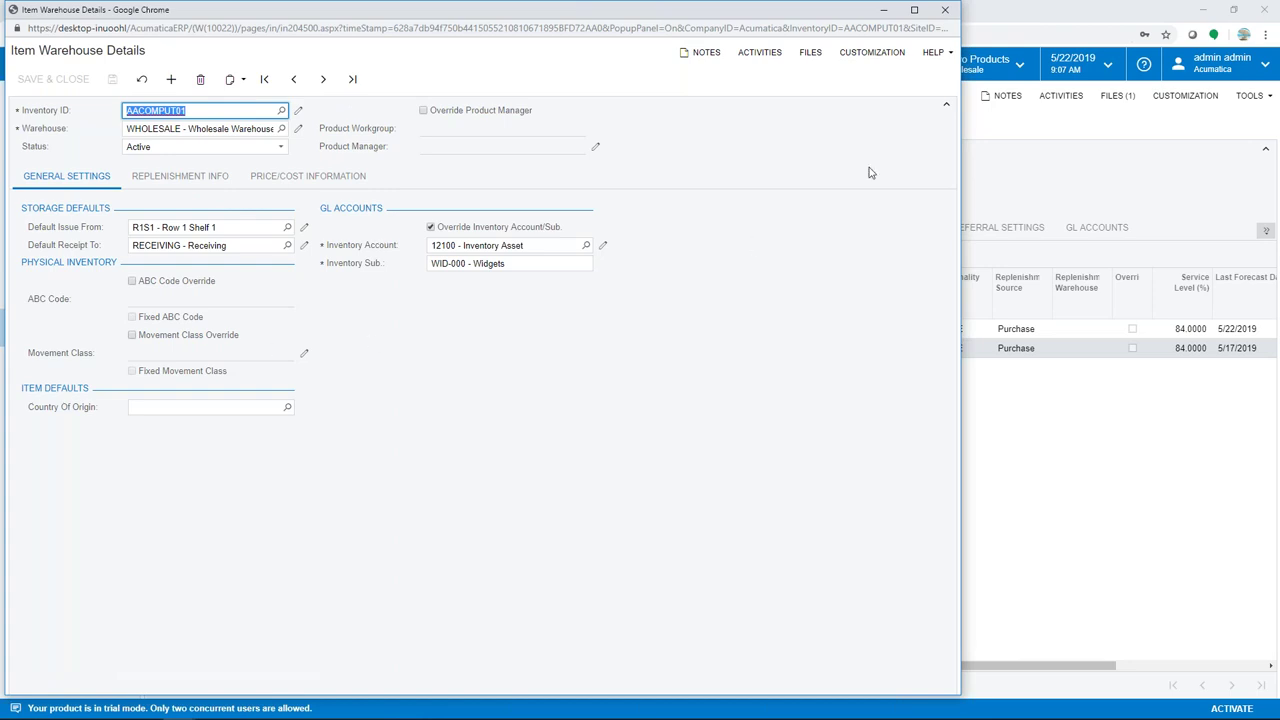
{"action": "left_click", "coordinate": [945, 10]}
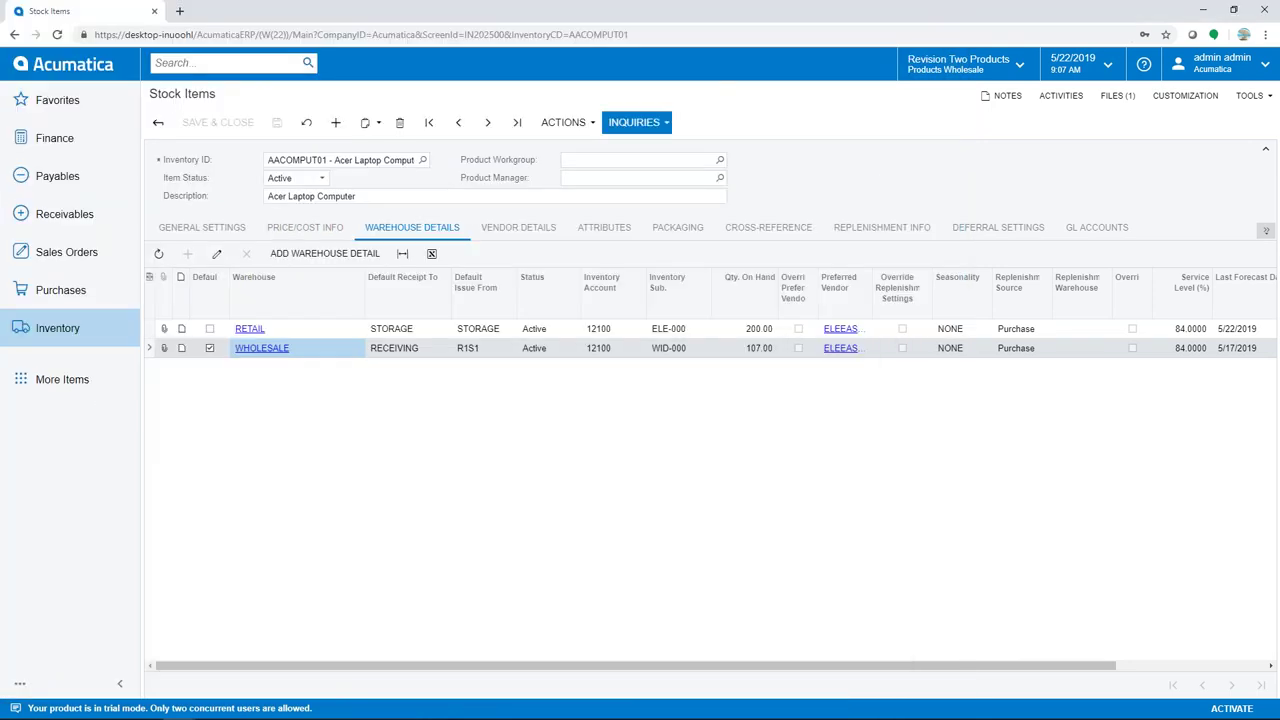
{"action": "left_click", "coordinate": [541, 226]}
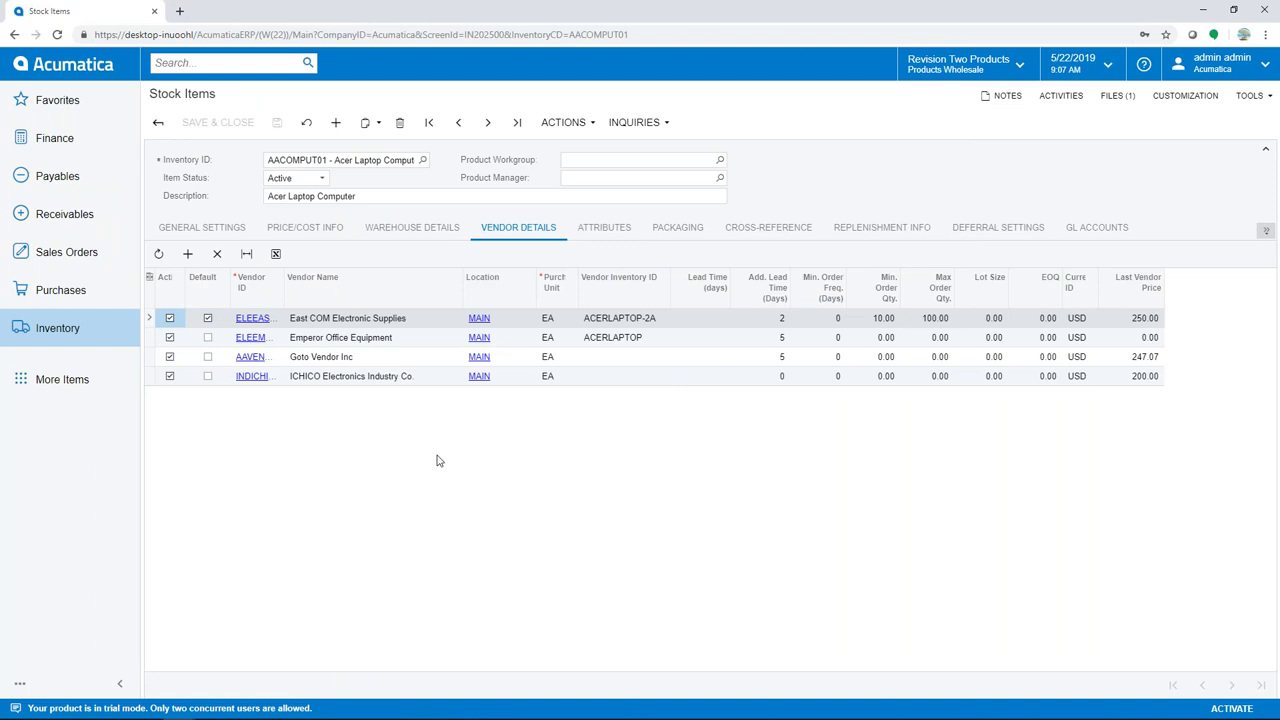
Review the laptop's cross-references: barcodes 1111, 111B, 111P and vendor parts ACERLAP-2A, ACERLAPTOP
{"action": "left_click", "coordinate": [774, 232]}
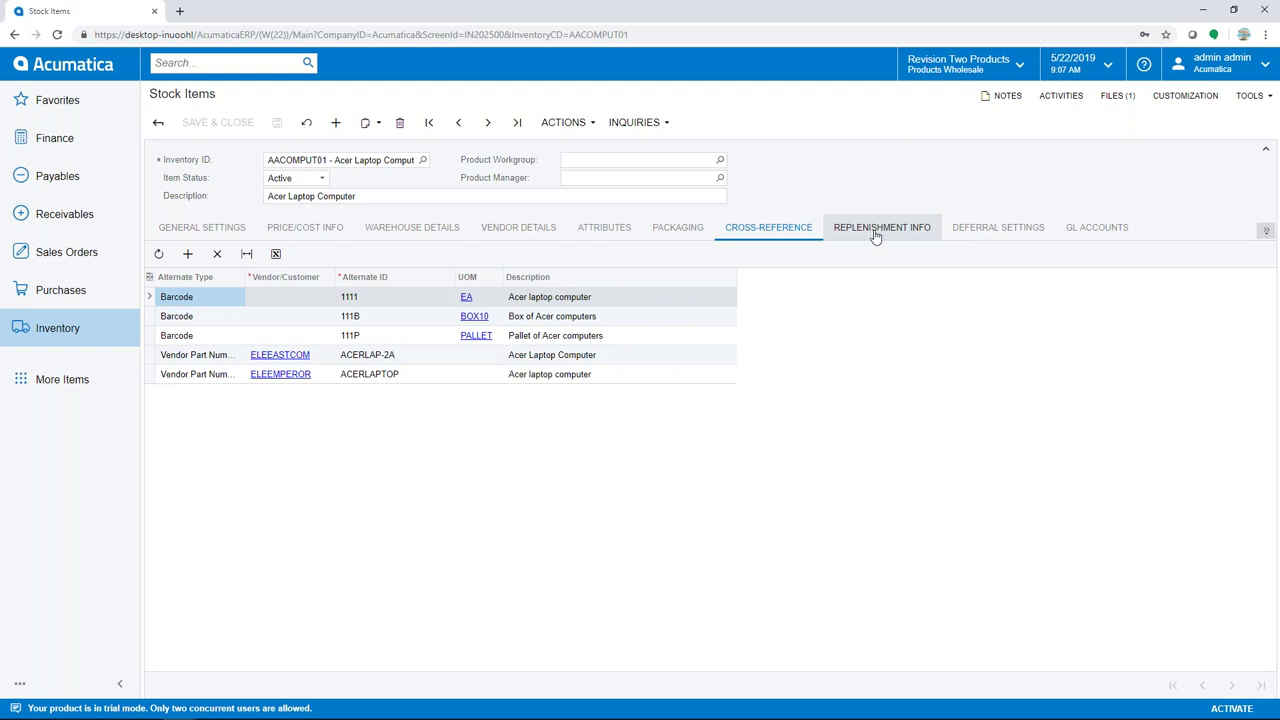
{"action": "left_click", "coordinate": [64, 326]}
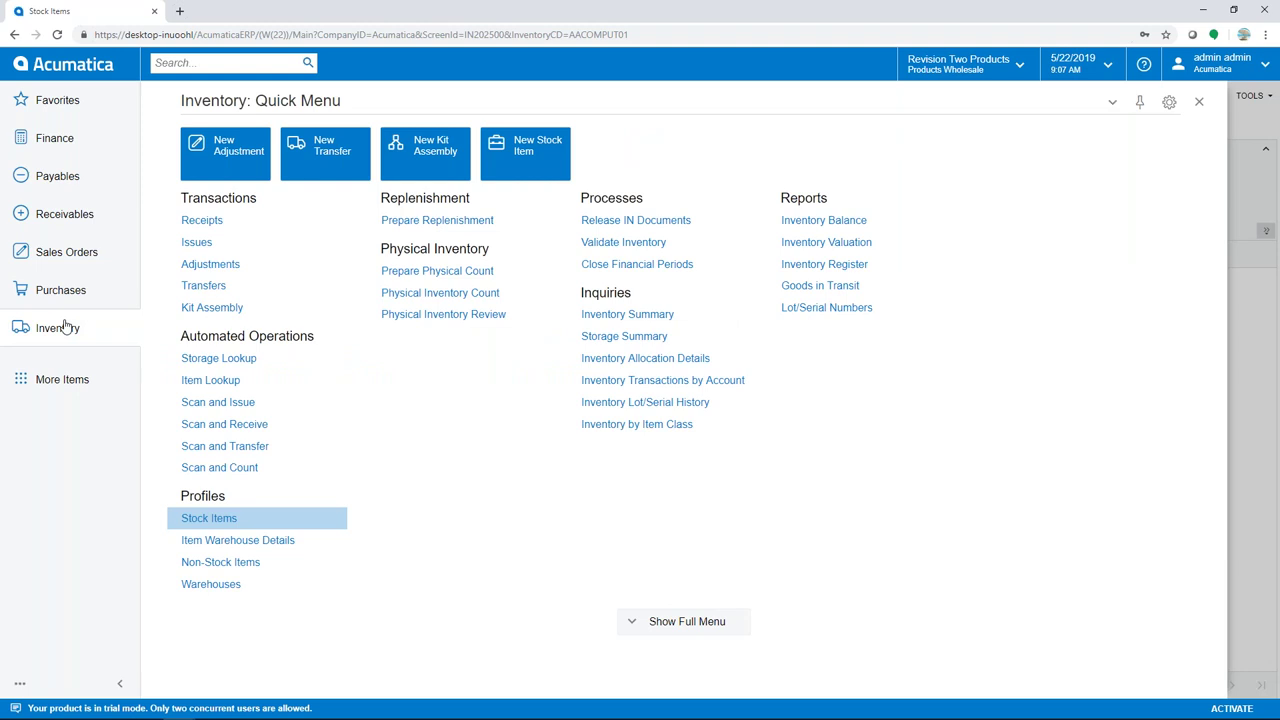
Return to the Stock Items list via the full Inventory menu and filter it by 'ele'
{"action": "left_click", "coordinate": [689, 621]}
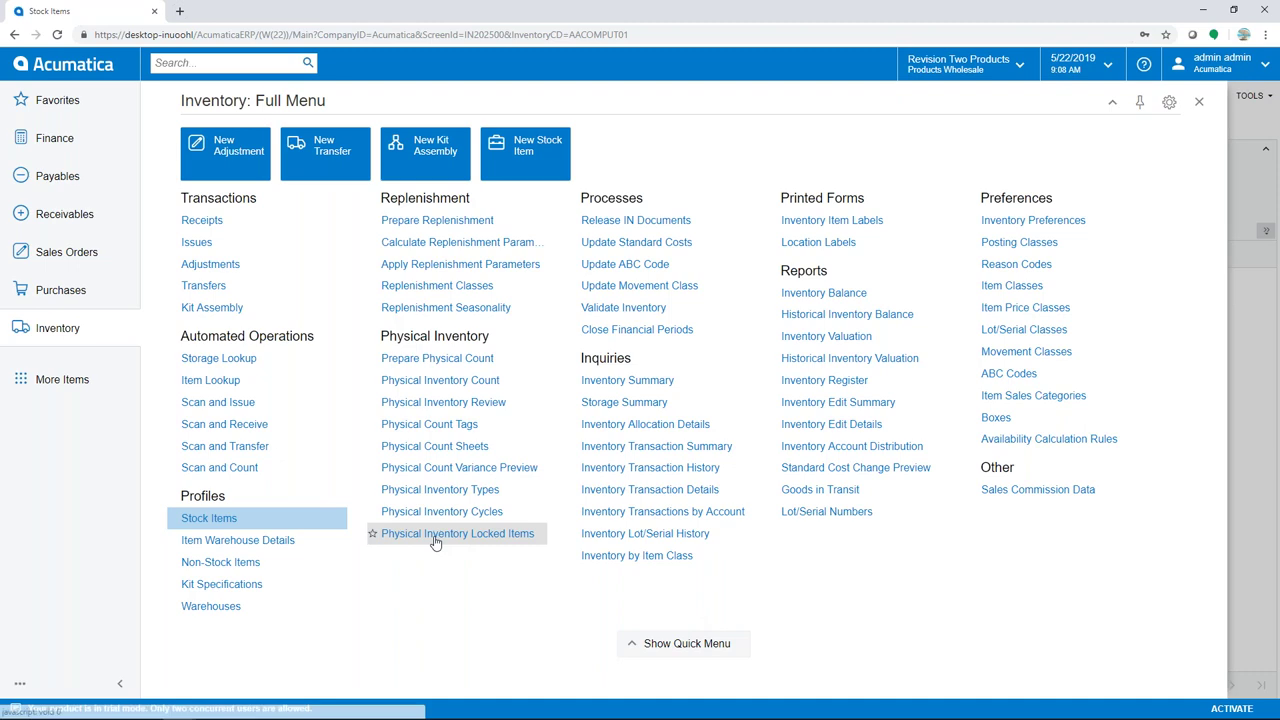
{"action": "left_click", "coordinate": [218, 518]}
{"action": "left_click", "coordinate": [1172, 155]}
{"action": "type", "text": "ele"}
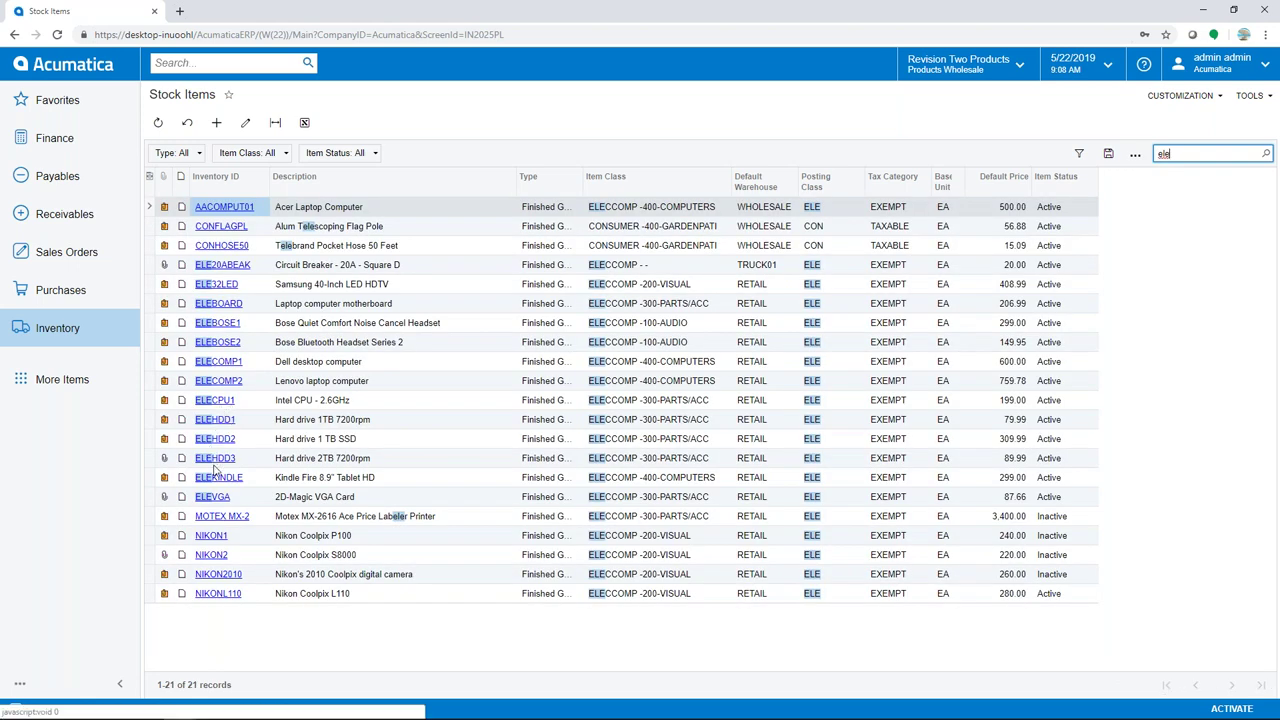
Open the ELECOMP1 Dell desktop computer item, which is flagged as a kit
{"action": "left_click", "coordinate": [218, 364]}
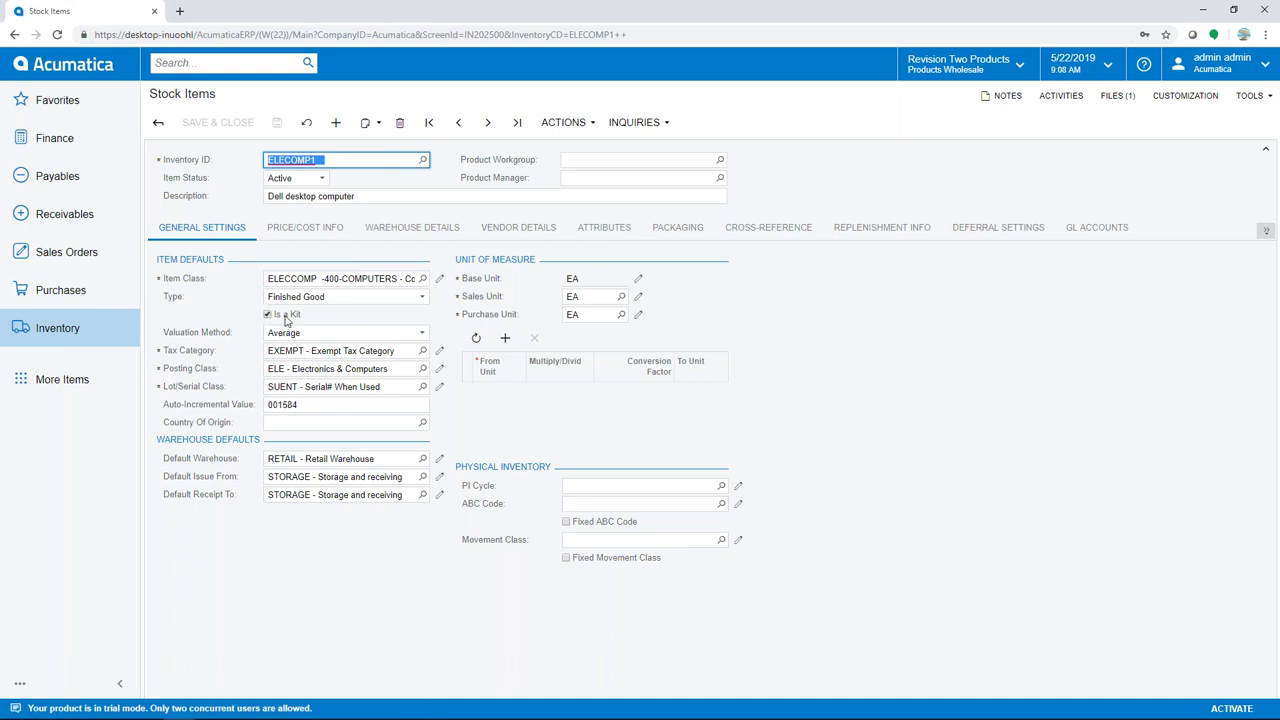
{"action": "left_click", "coordinate": [89, 330]}
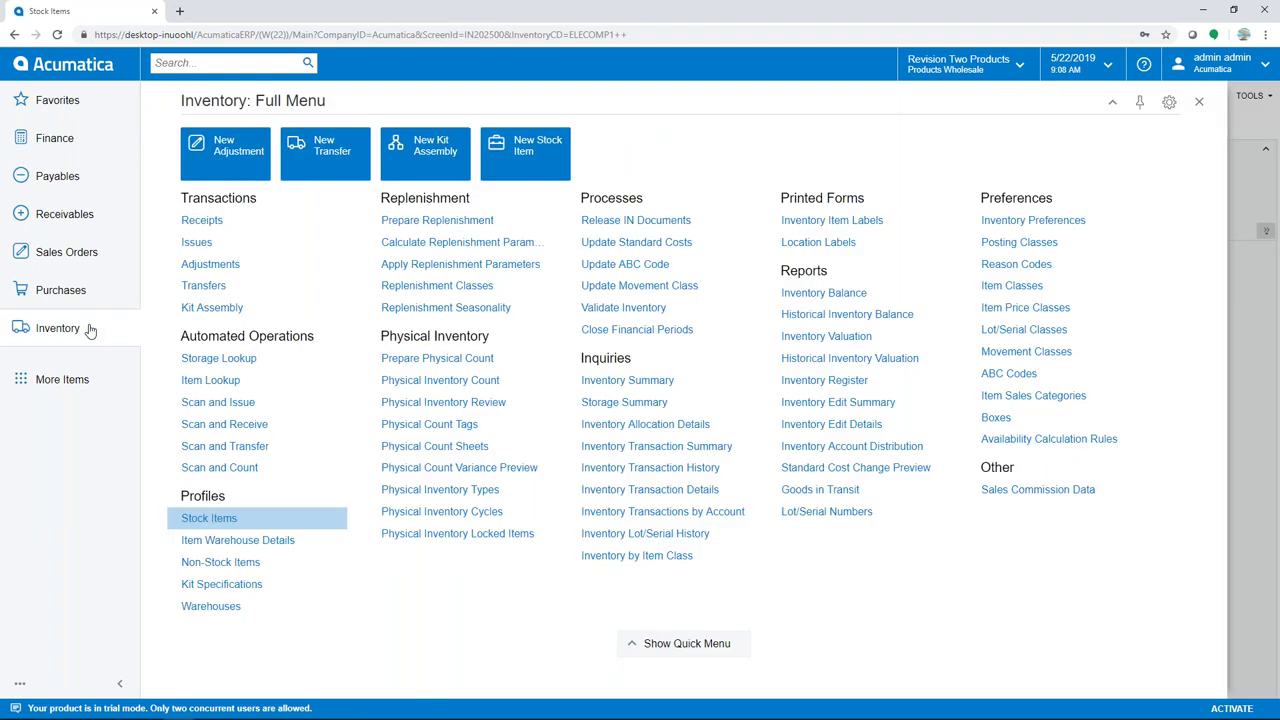
Load the ELECOMP1 kit on the Kit Specifications screen
{"action": "left_click", "coordinate": [242, 592]}
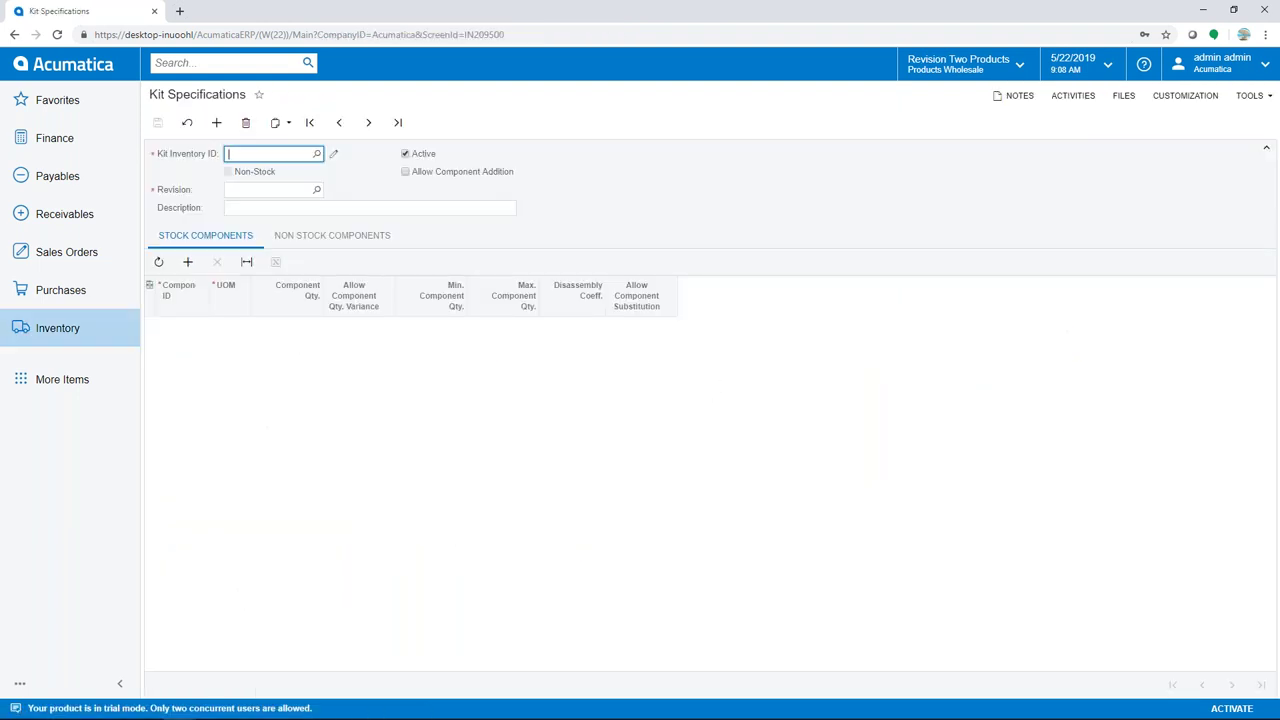
{"action": "left_click", "coordinate": [316, 153]}
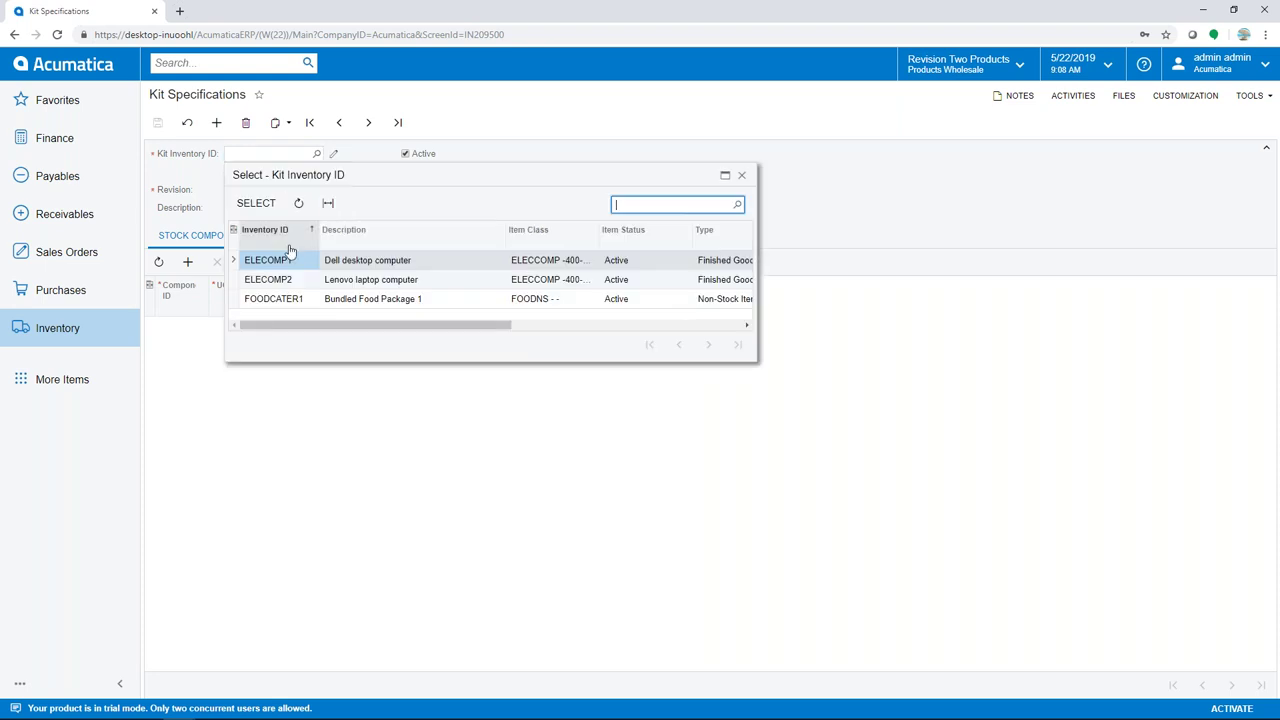
{"action": "double_click", "coordinate": [283, 258]}
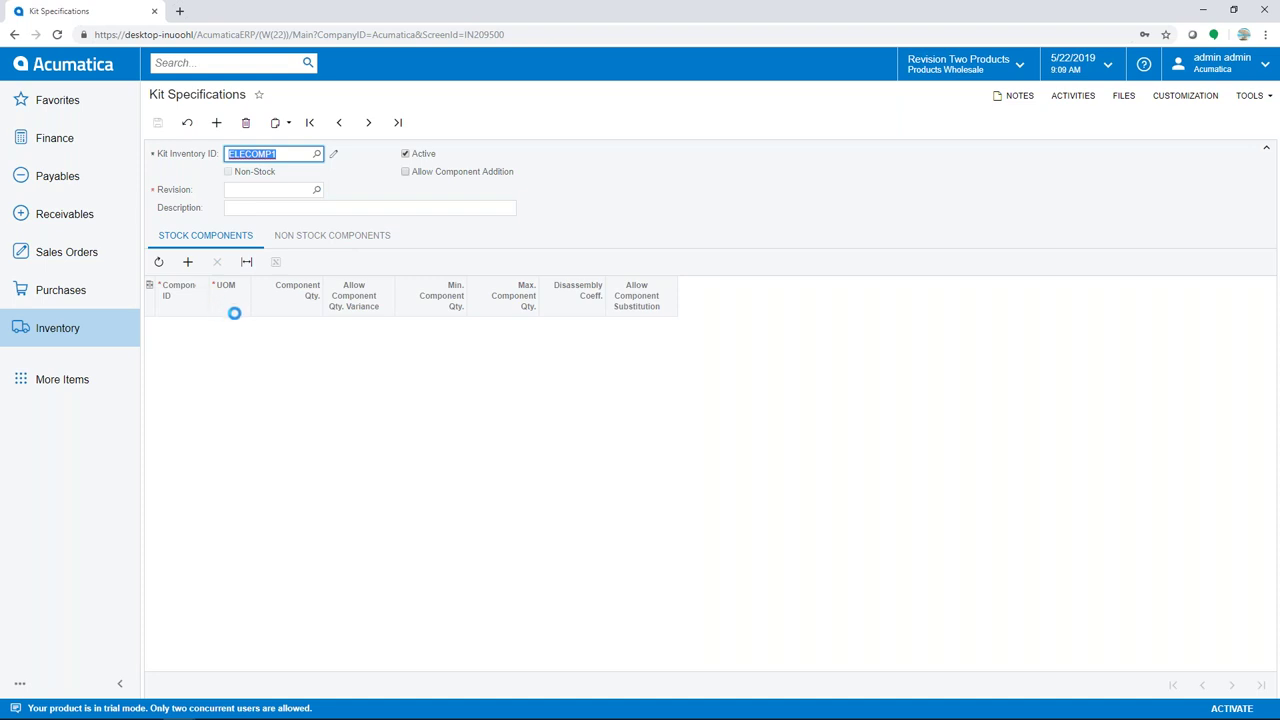
Go to the Warehouses list, leaving the kit specification unsaved
{"action": "left_click", "coordinate": [78, 332]}
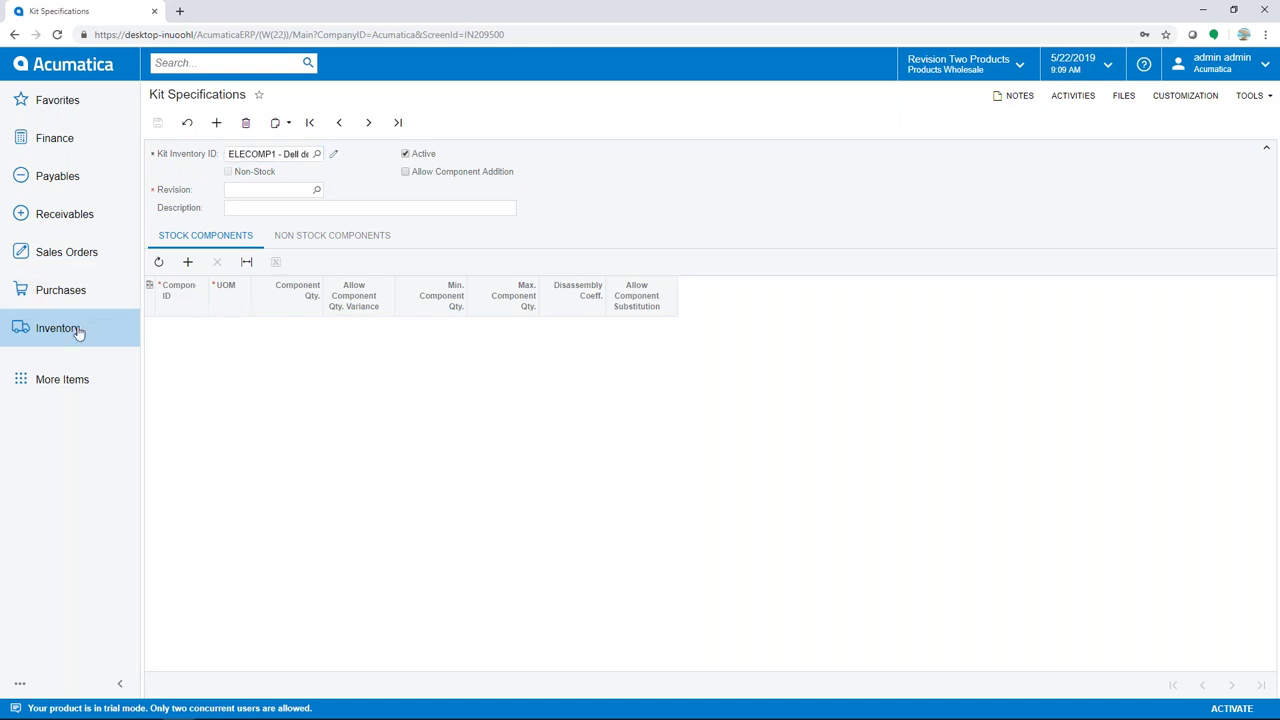
{"action": "left_click", "coordinate": [210, 608]}
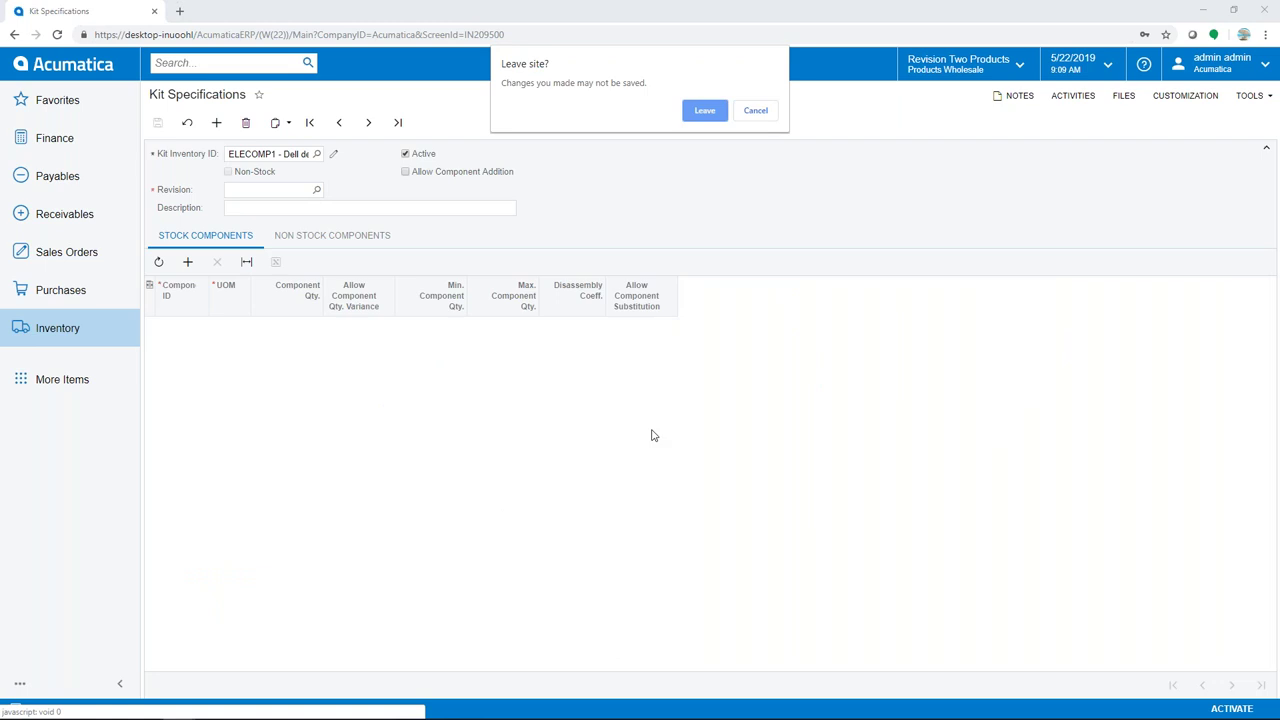
{"action": "left_click", "coordinate": [704, 112]}
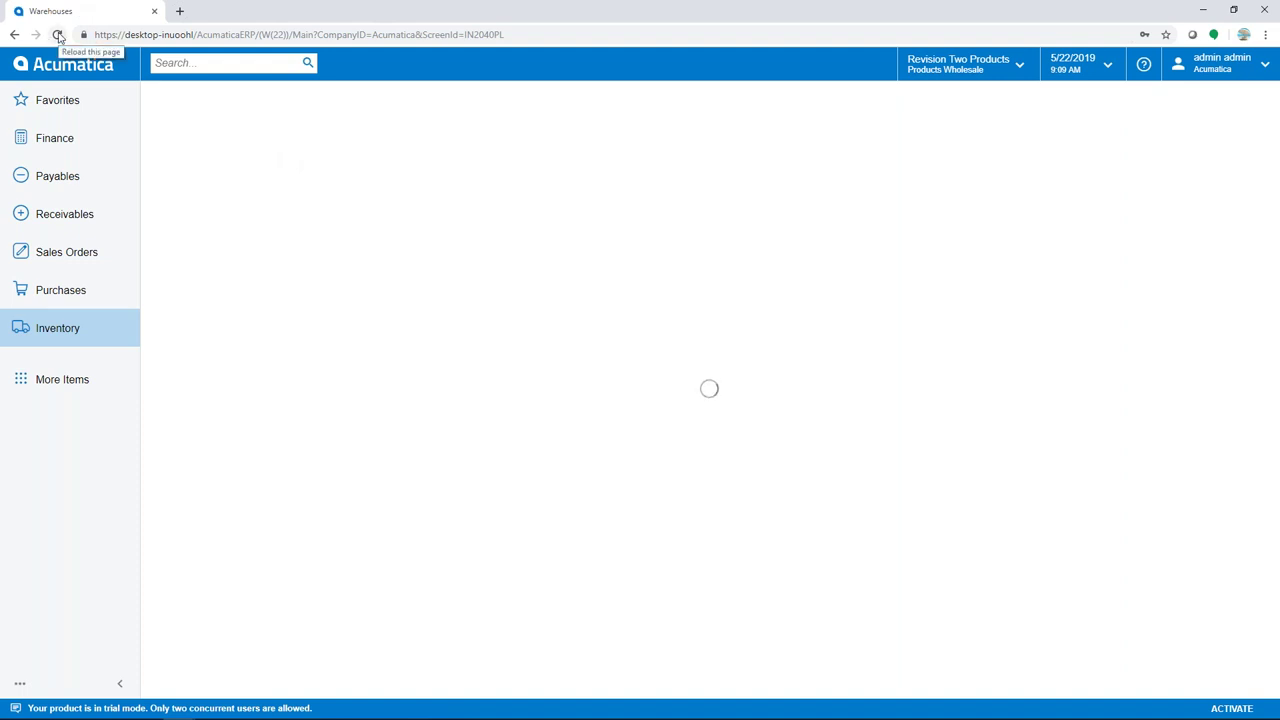
Reload Warehouses and open the RETAIL warehouse full-width, showing its six locations
{"action": "left_click", "coordinate": [58, 35]}
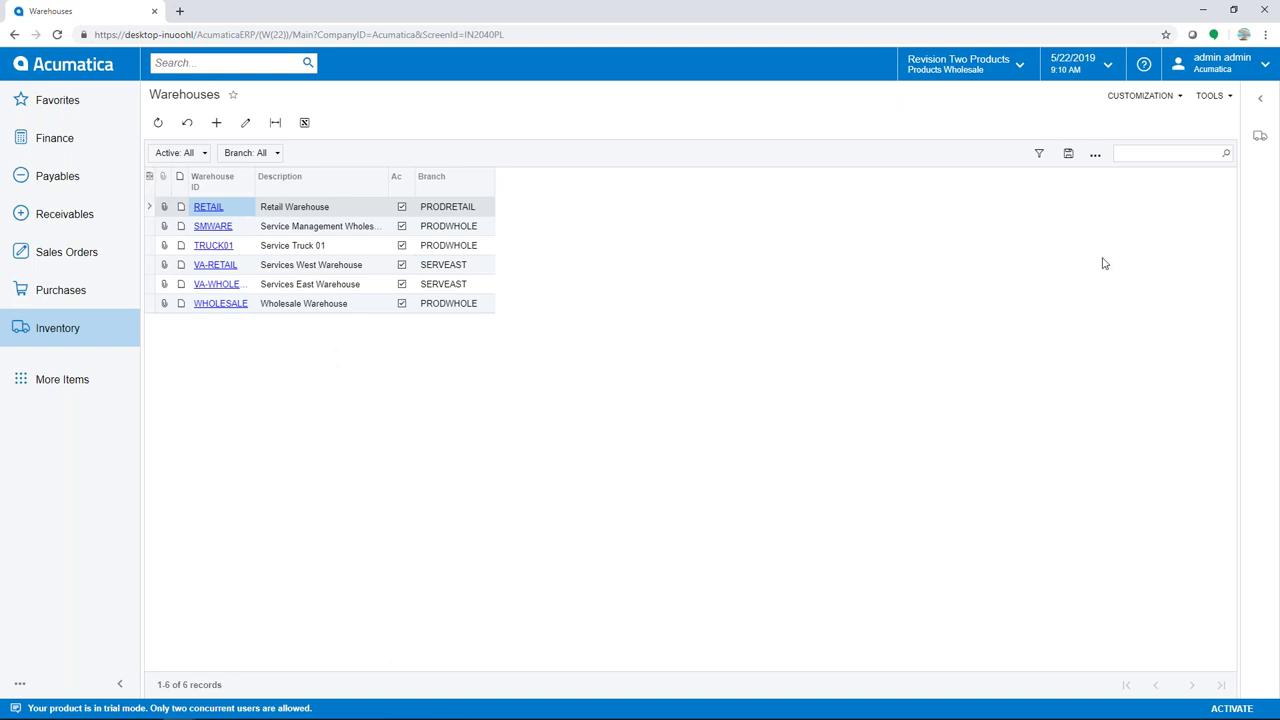
{"action": "left_click", "coordinate": [1257, 140]}
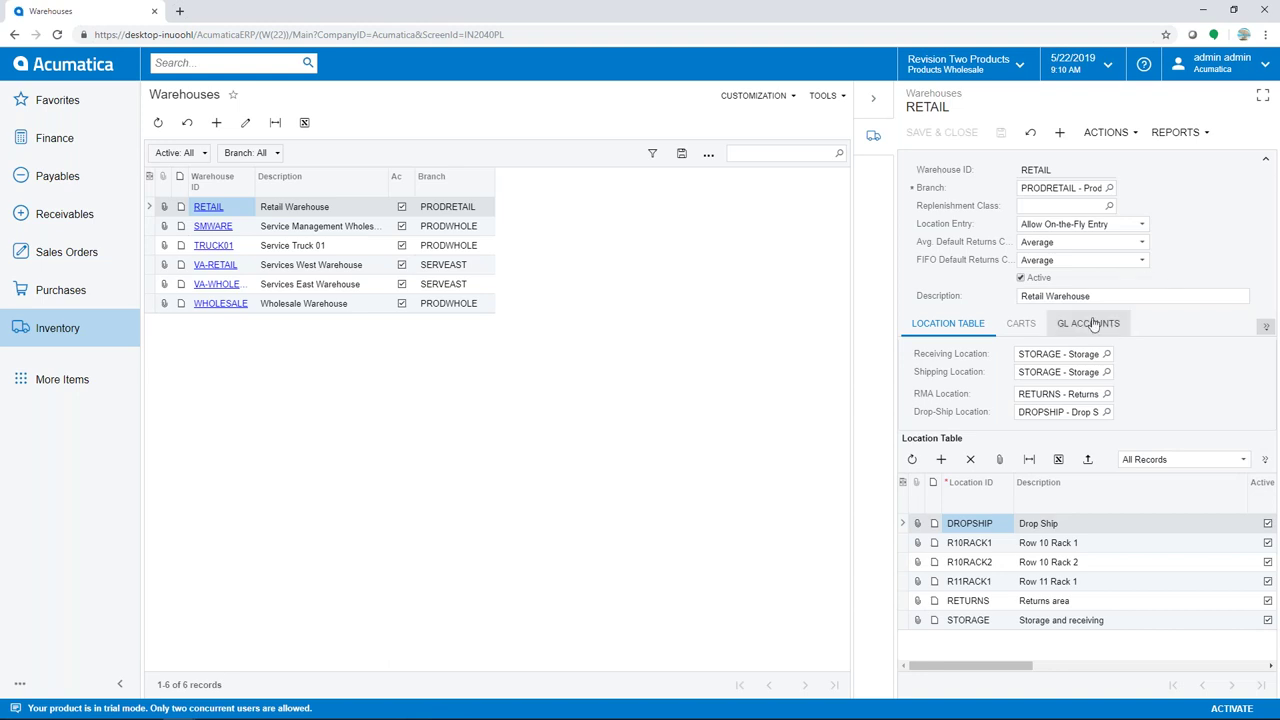
{"action": "left_click", "coordinate": [1264, 95]}
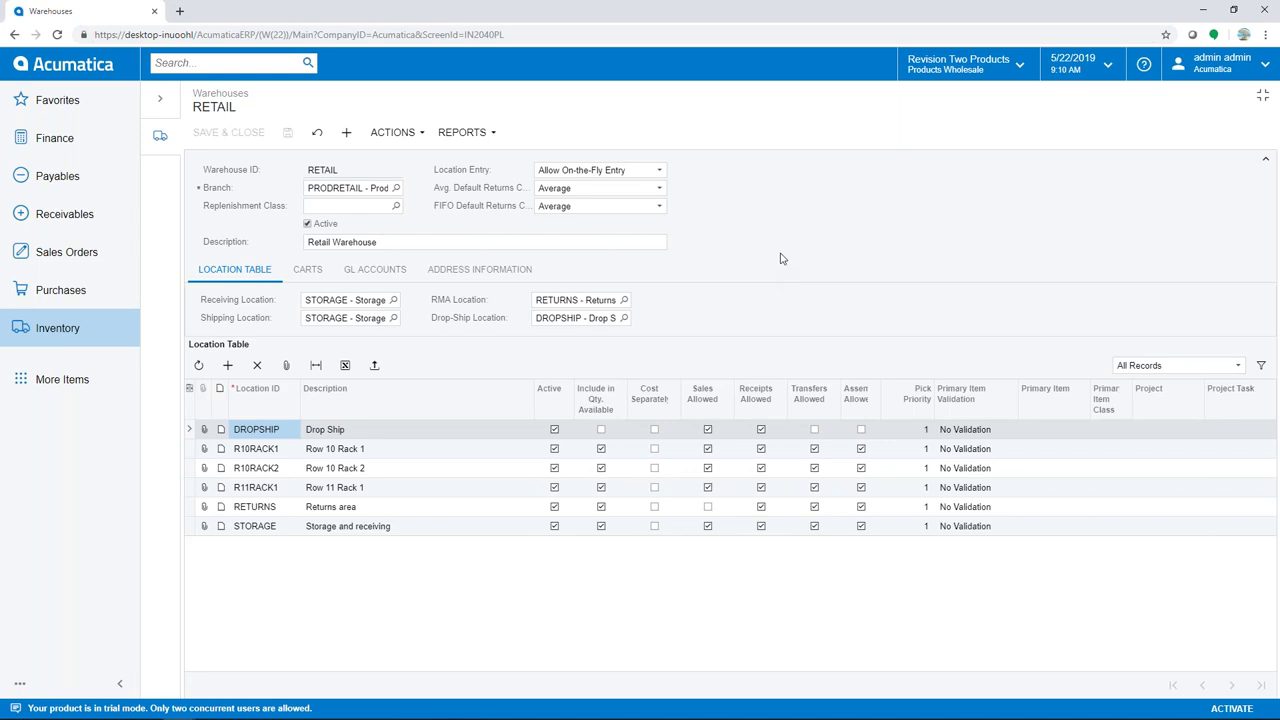
Show the three Location Entry options for the RETAIL warehouse
{"action": "left_click", "coordinate": [659, 172]}
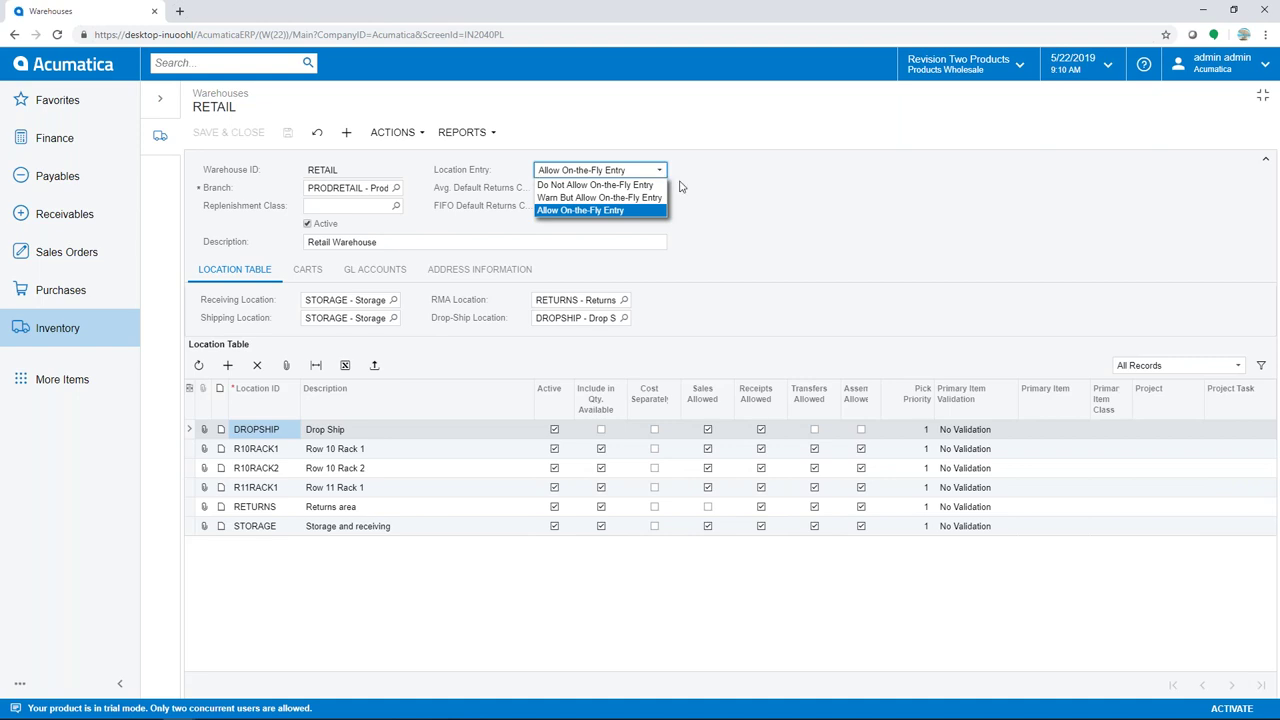
Leave RETAIL's Location Entry at Allow On-the-Fly Entry and start a site search
{"action": "left_click", "coordinate": [716, 184]}
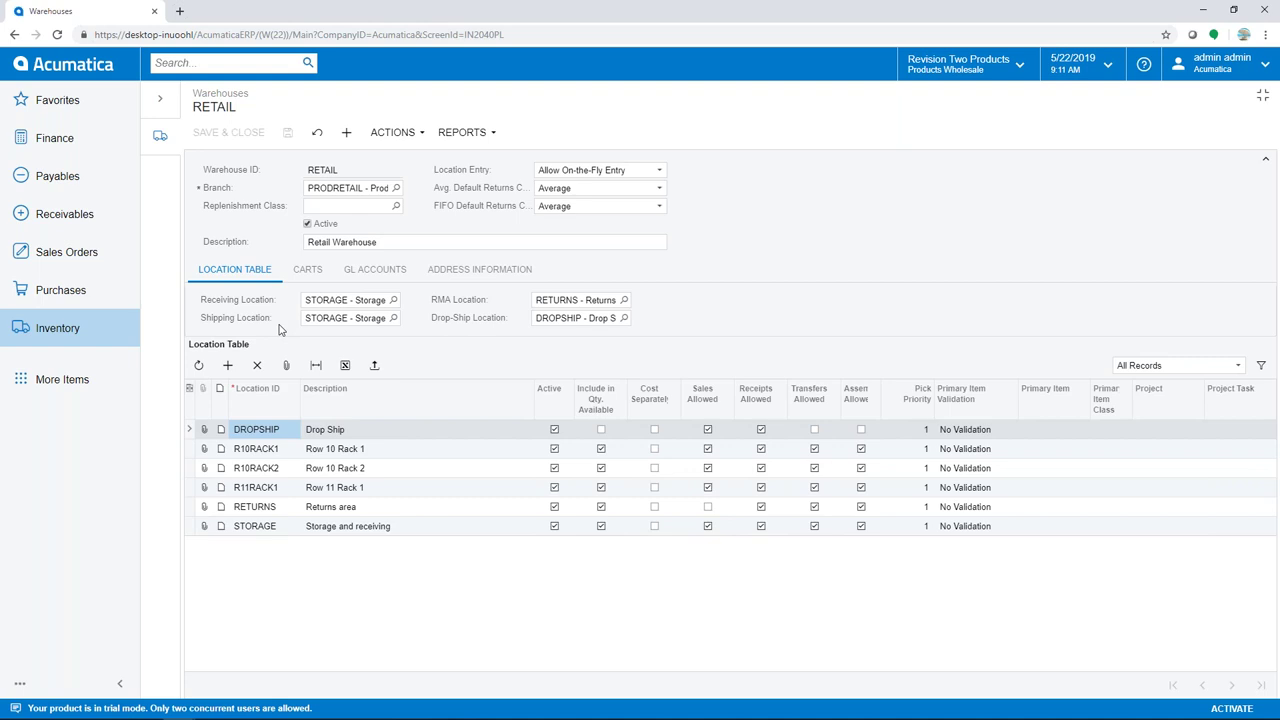
{"action": "left_click", "coordinate": [189, 66]}
Search 'rules' and load the CONSUMER rule in Availability Calculation Rules
{"action": "type", "text": "rules"}
{"action": "key", "text": "Return"}
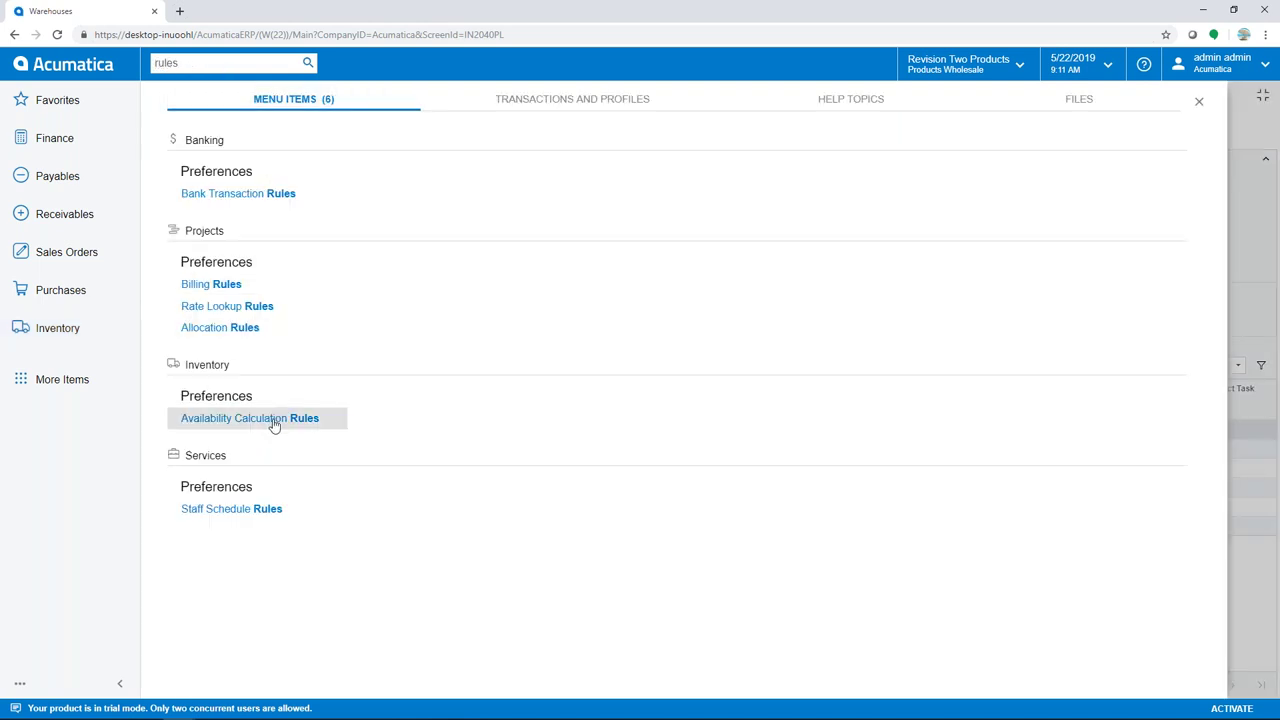
{"action": "left_click", "coordinate": [274, 421]}
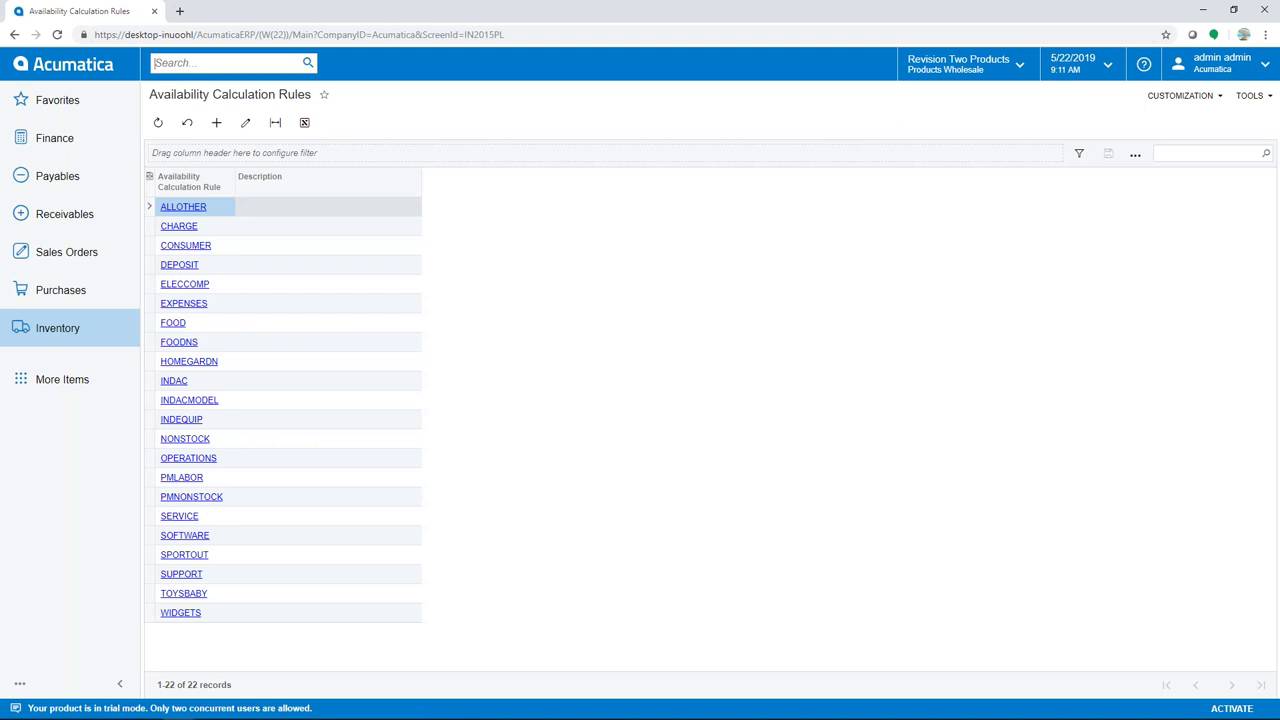
{"action": "left_click", "coordinate": [200, 251]}
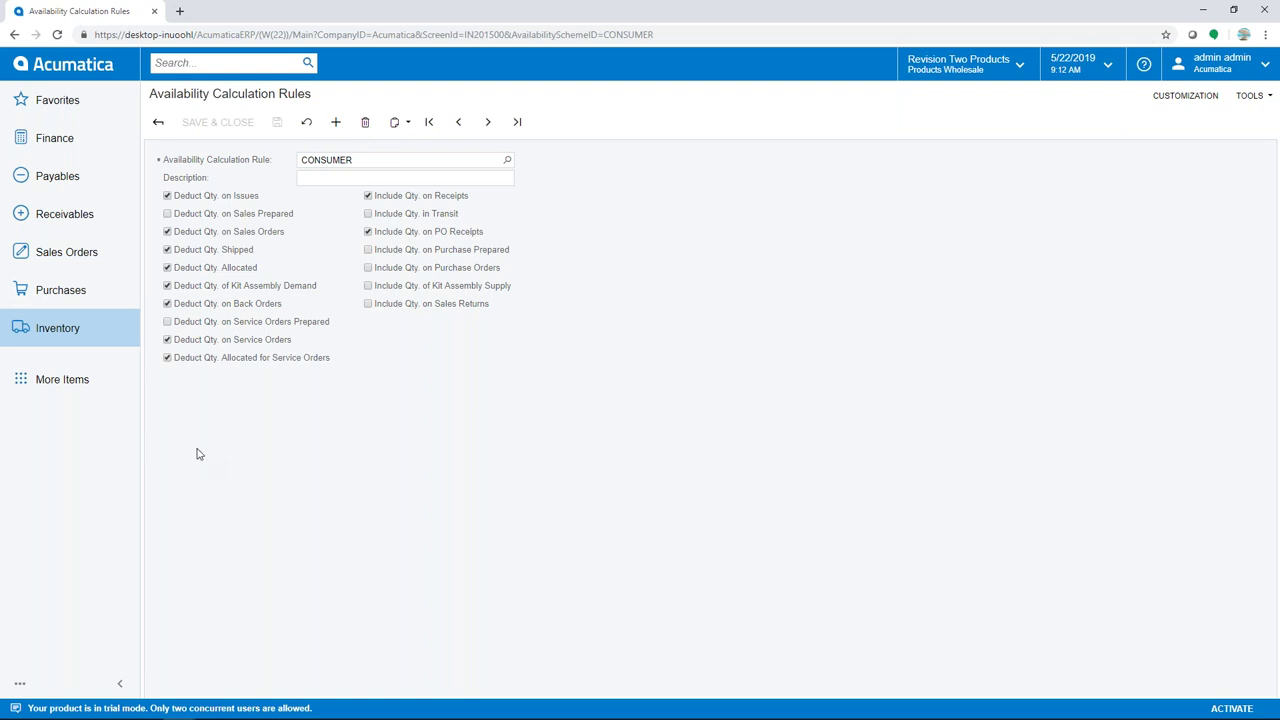
{"action": "left_click", "coordinate": [73, 331]}
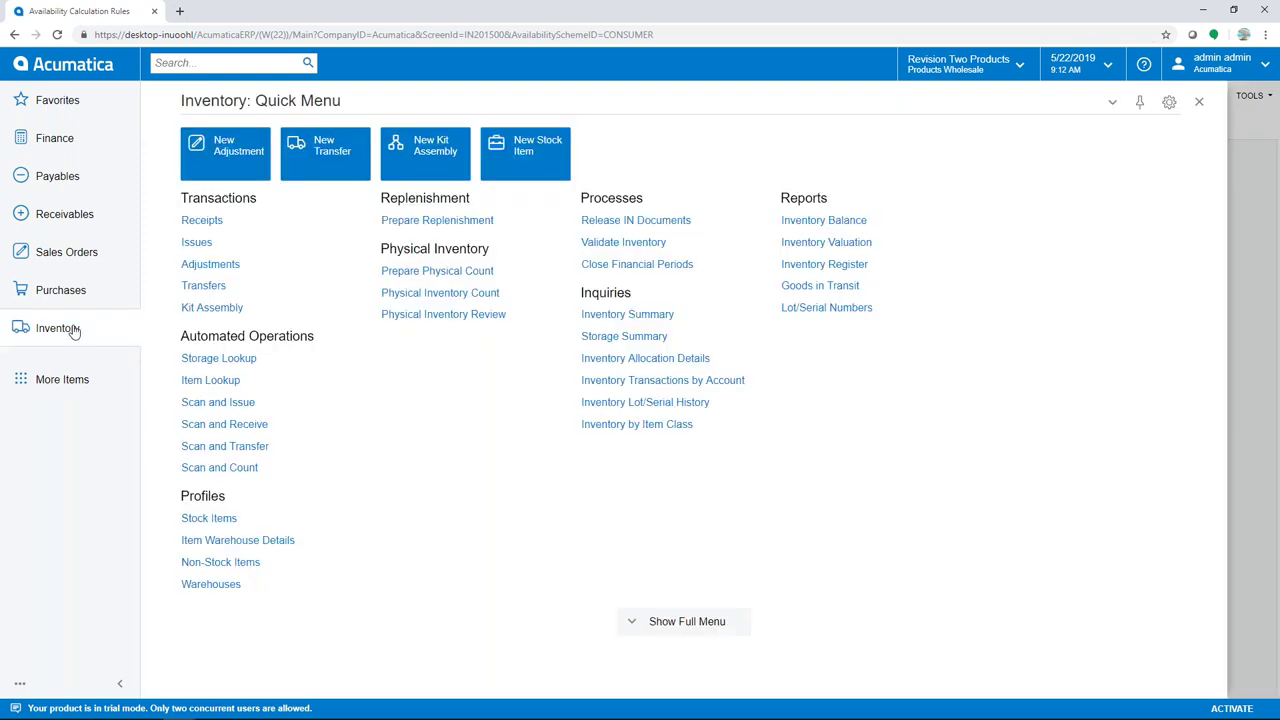
Check the PURCHASE replenishment class's source options, leaving it set to Purchase
{"action": "left_click", "coordinate": [696, 625]}
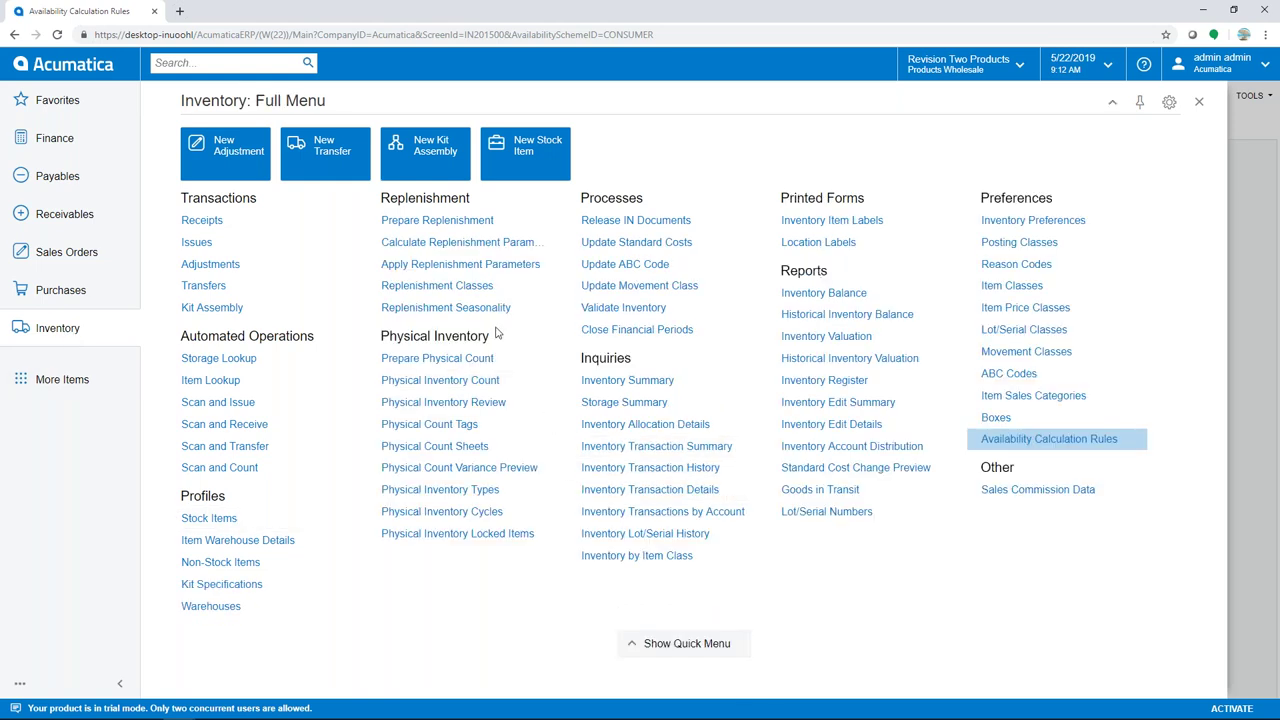
{"action": "left_click", "coordinate": [457, 286]}
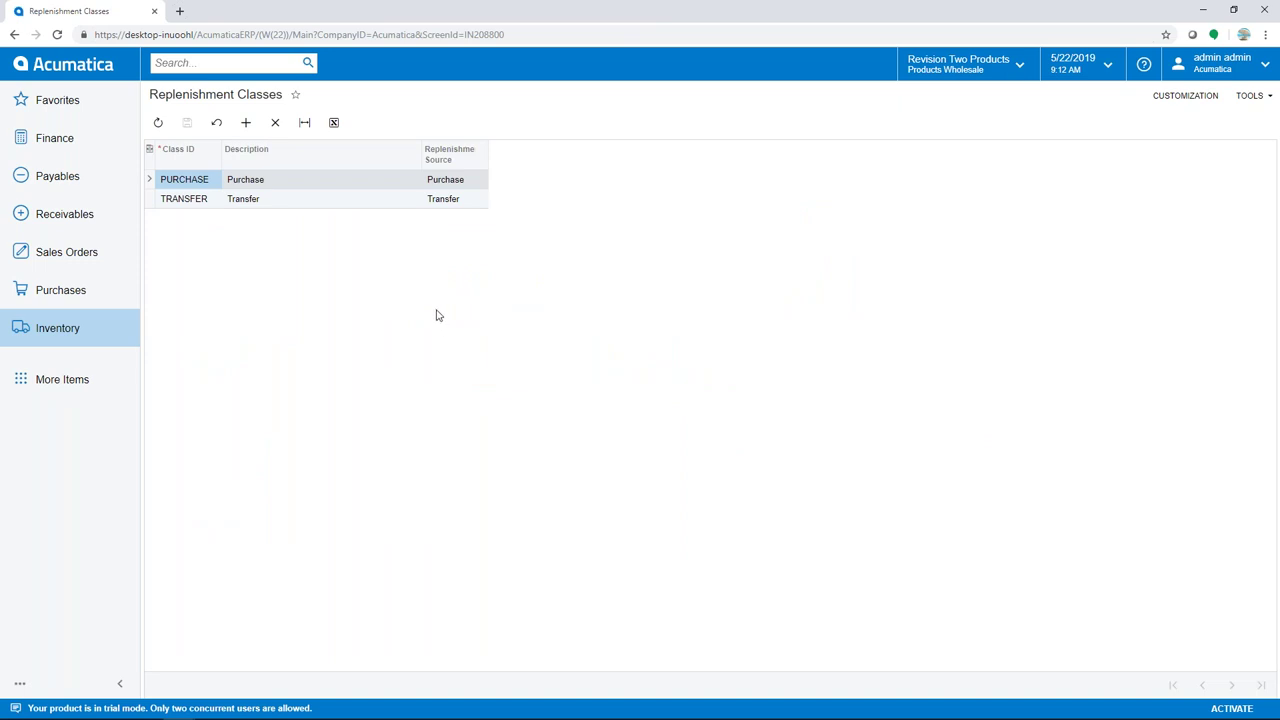
{"action": "left_click", "coordinate": [478, 180]}
{"action": "left_click", "coordinate": [482, 181]}
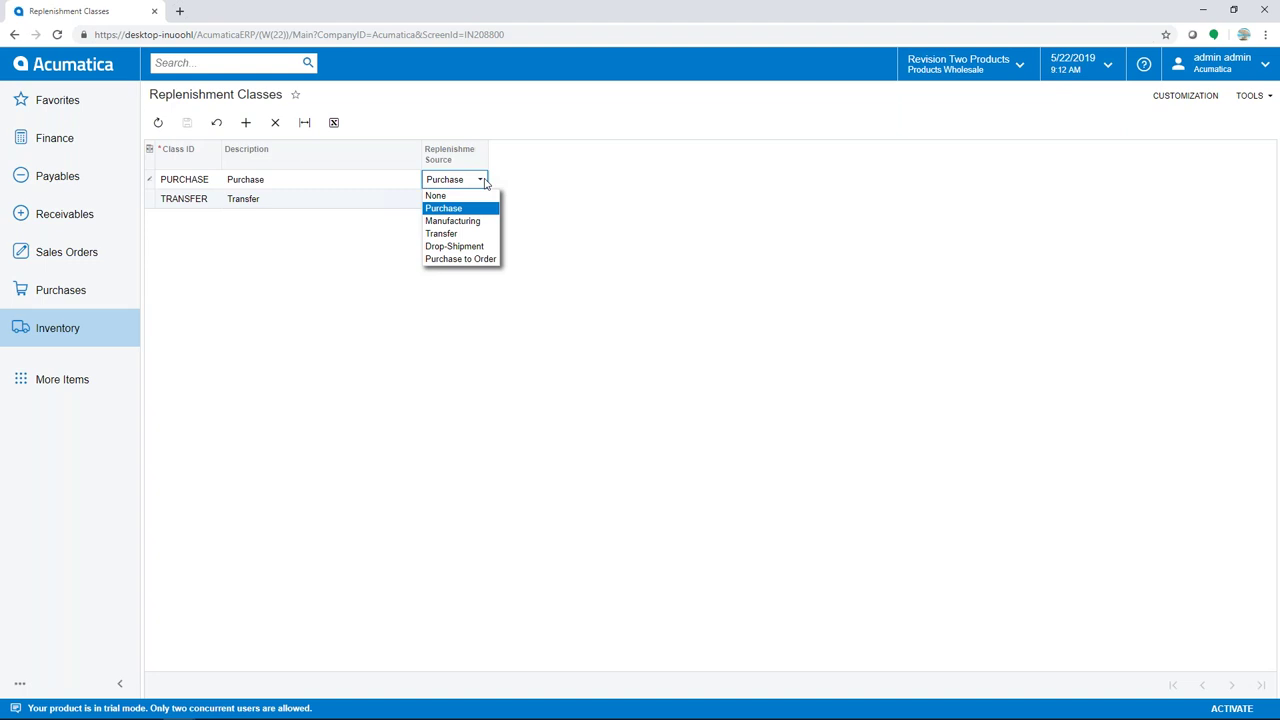
{"action": "left_click", "coordinate": [515, 182]}
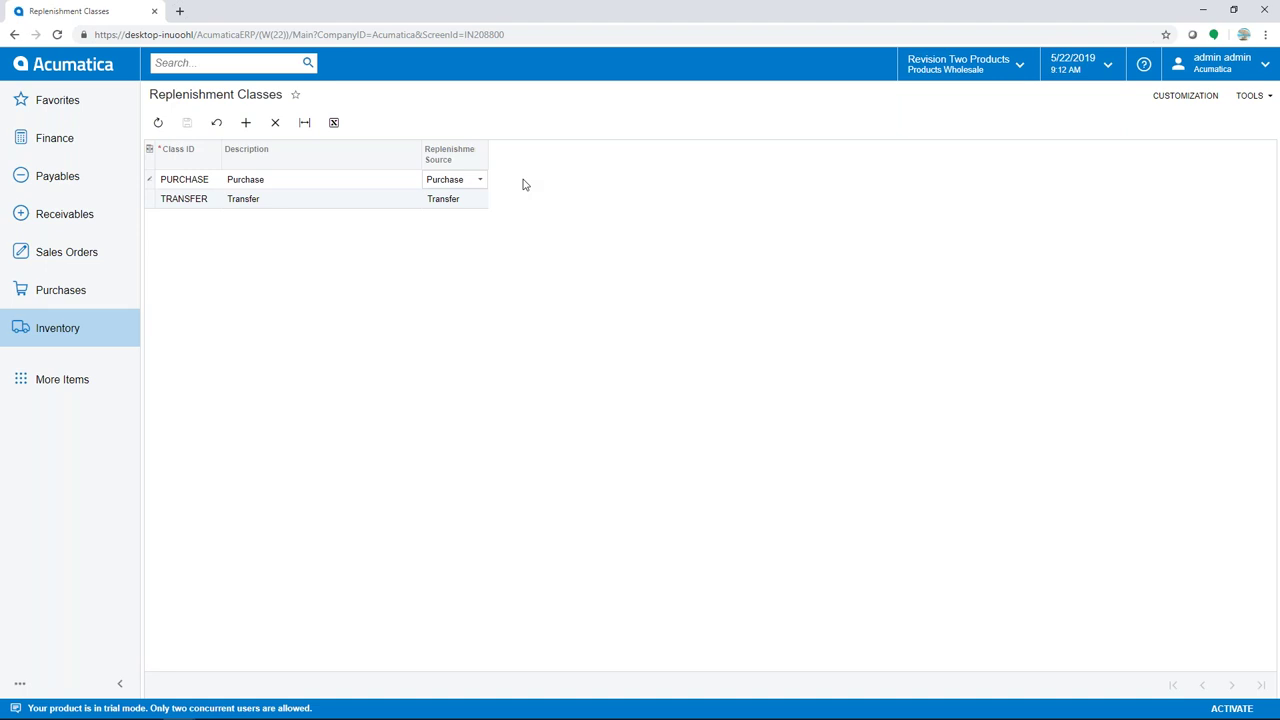
{"action": "left_click", "coordinate": [95, 333]}
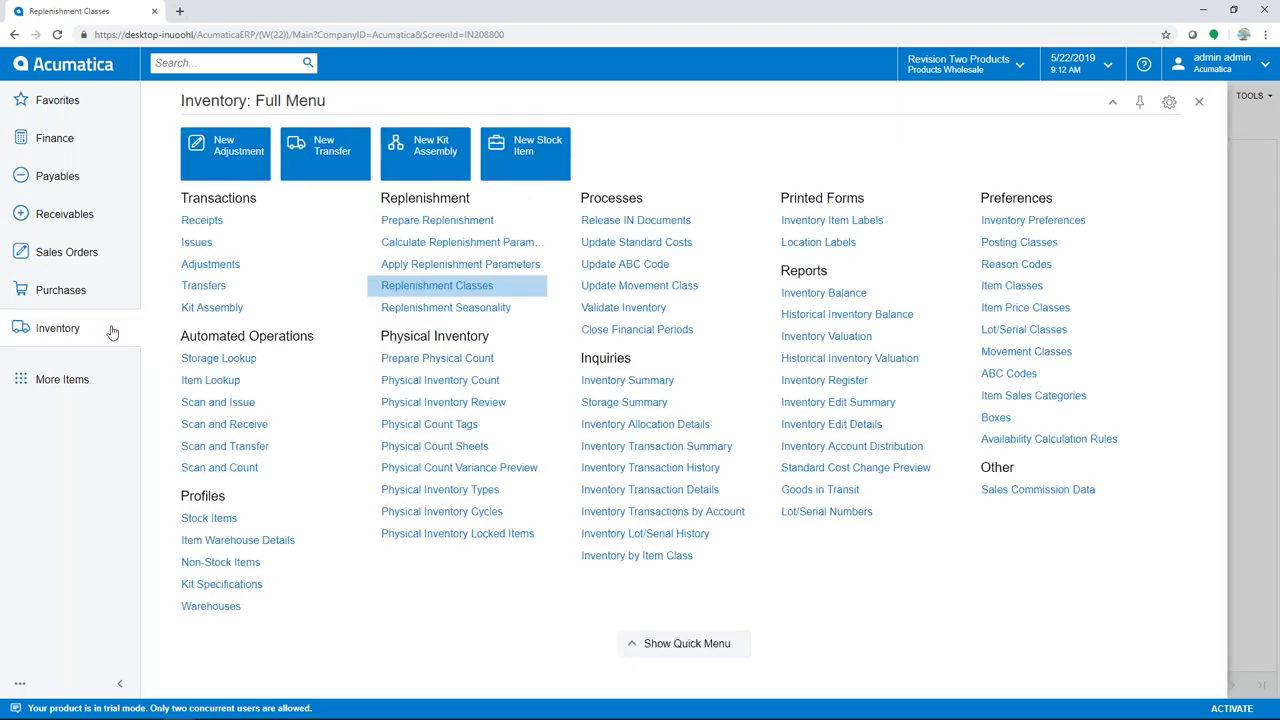
Review ELECCOMP's replenishment settings and Demand Calculation choices, then go to Stock Items
{"action": "left_click", "coordinate": [996, 290]}
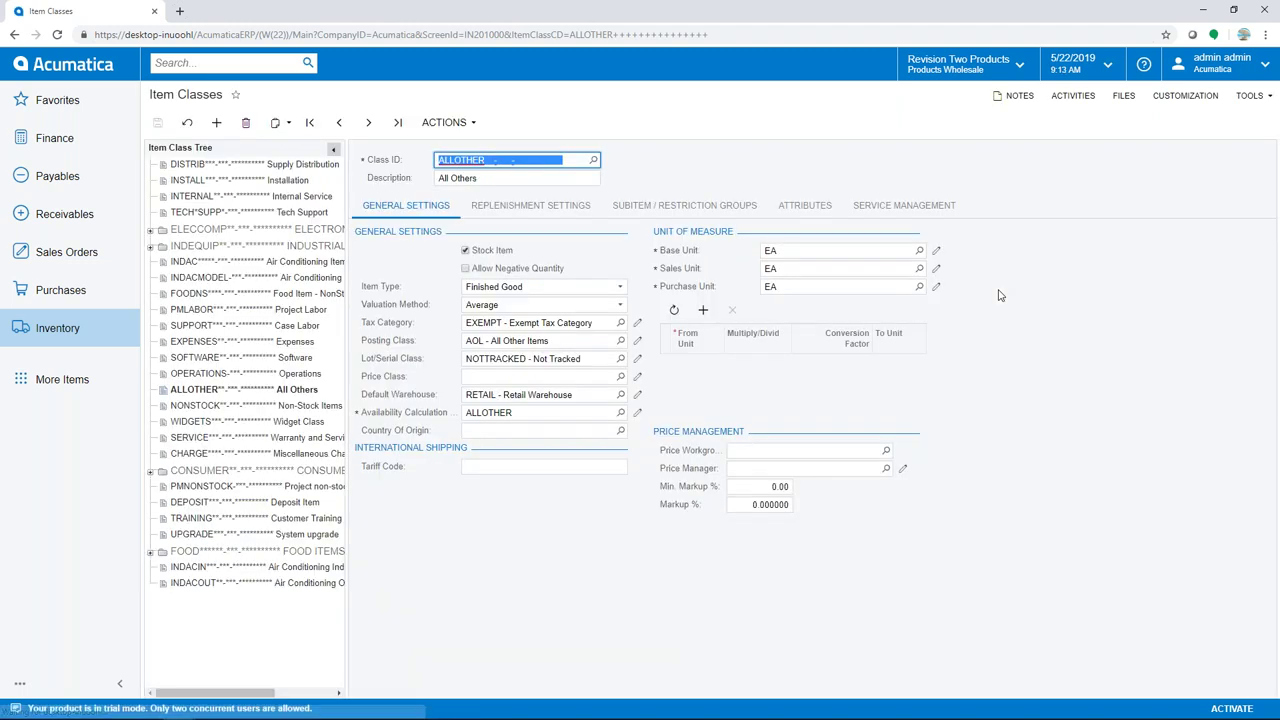
{"action": "left_click", "coordinate": [191, 232]}
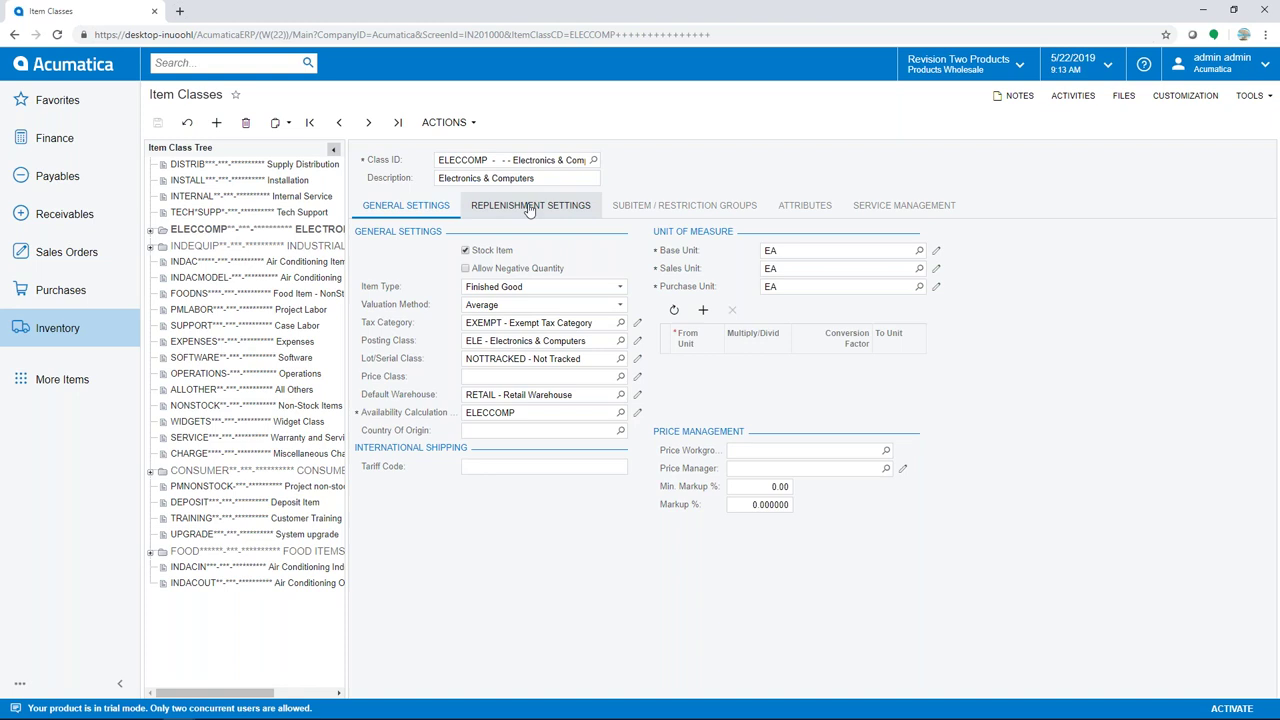
{"action": "left_click", "coordinate": [530, 210]}
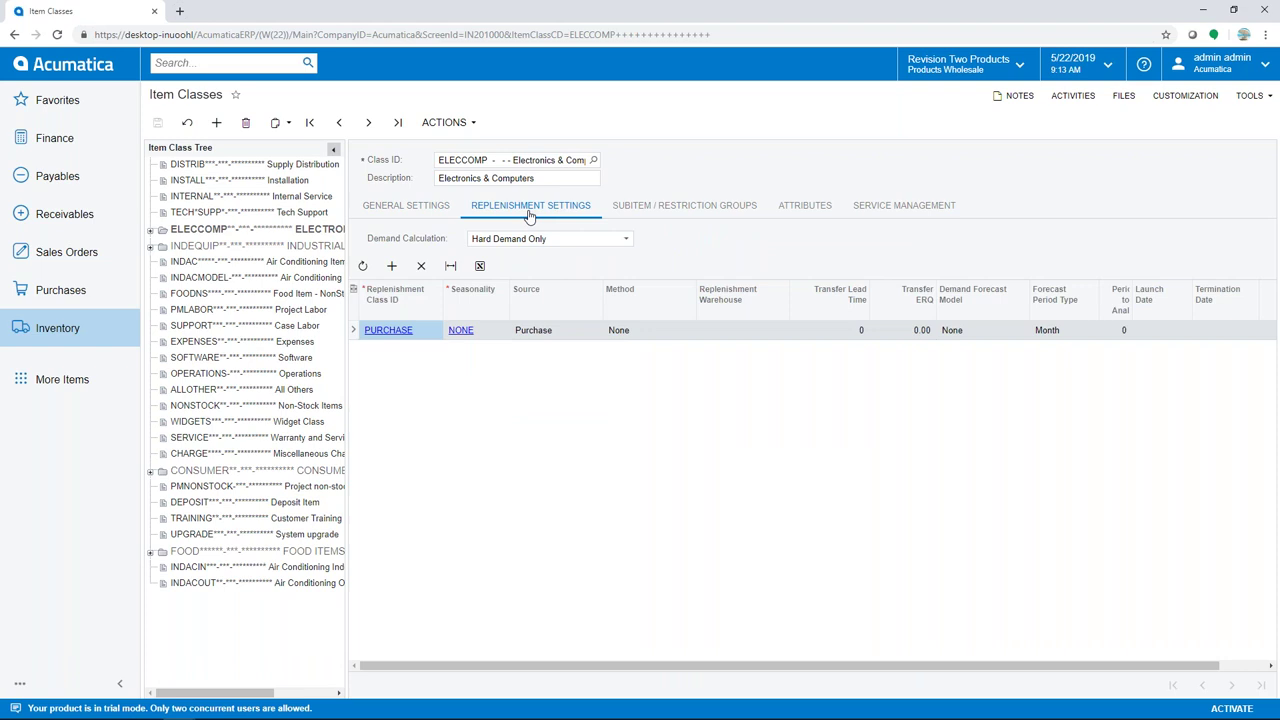
{"action": "left_click", "coordinate": [624, 240]}
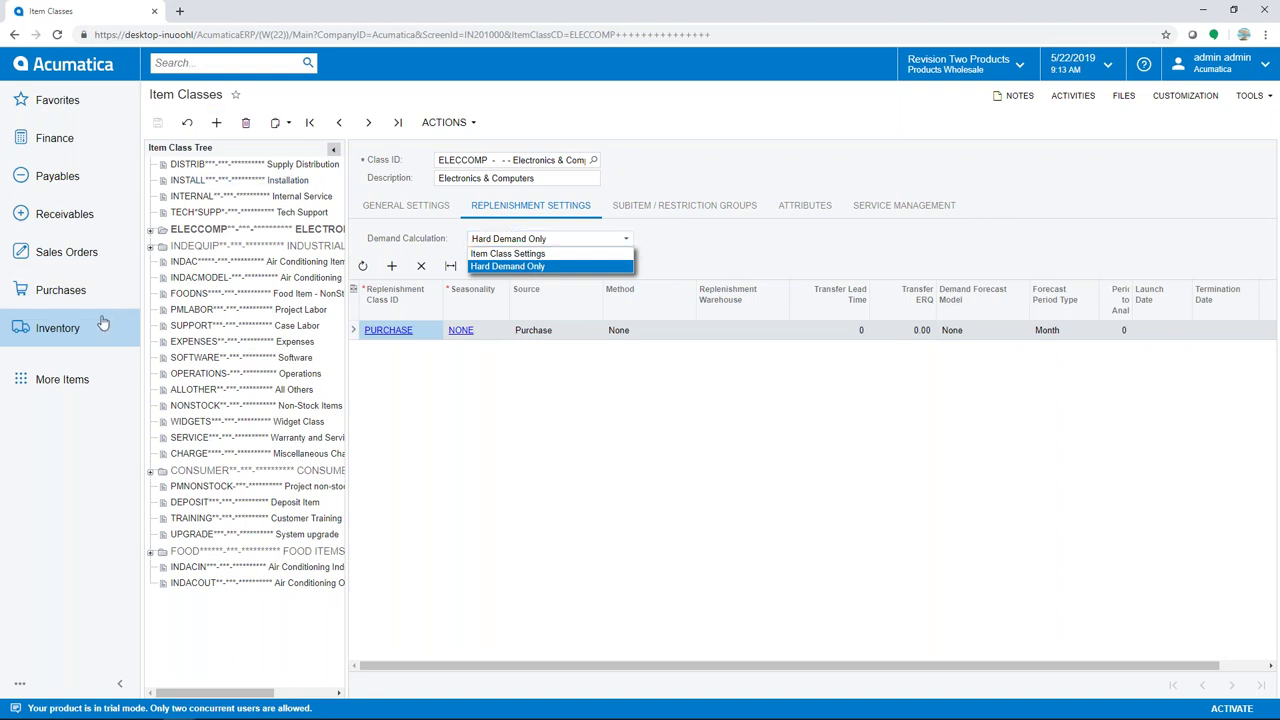
{"action": "left_click", "coordinate": [100, 326]}
{"action": "left_click", "coordinate": [209, 522]}
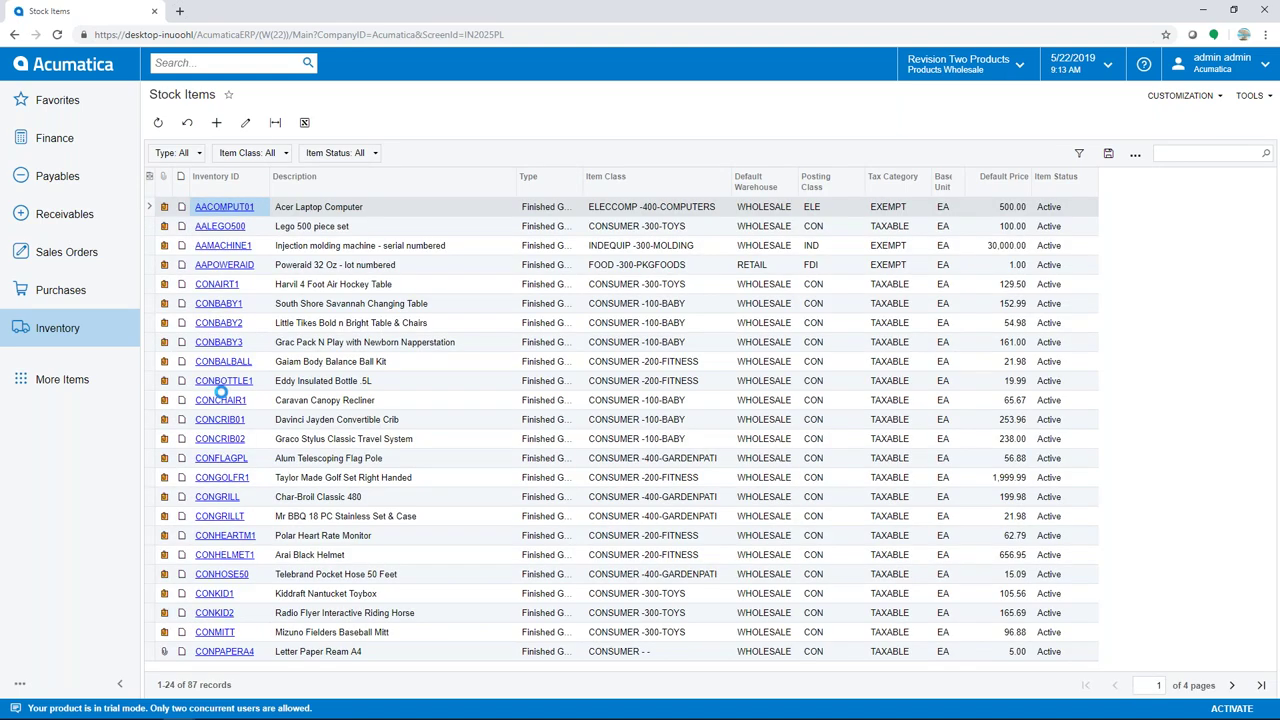
Review the AACOMPUT01 laptop's replenishment info and vendor details, then open Calculate Replenishment Parameters
{"action": "left_click", "coordinate": [224, 207]}
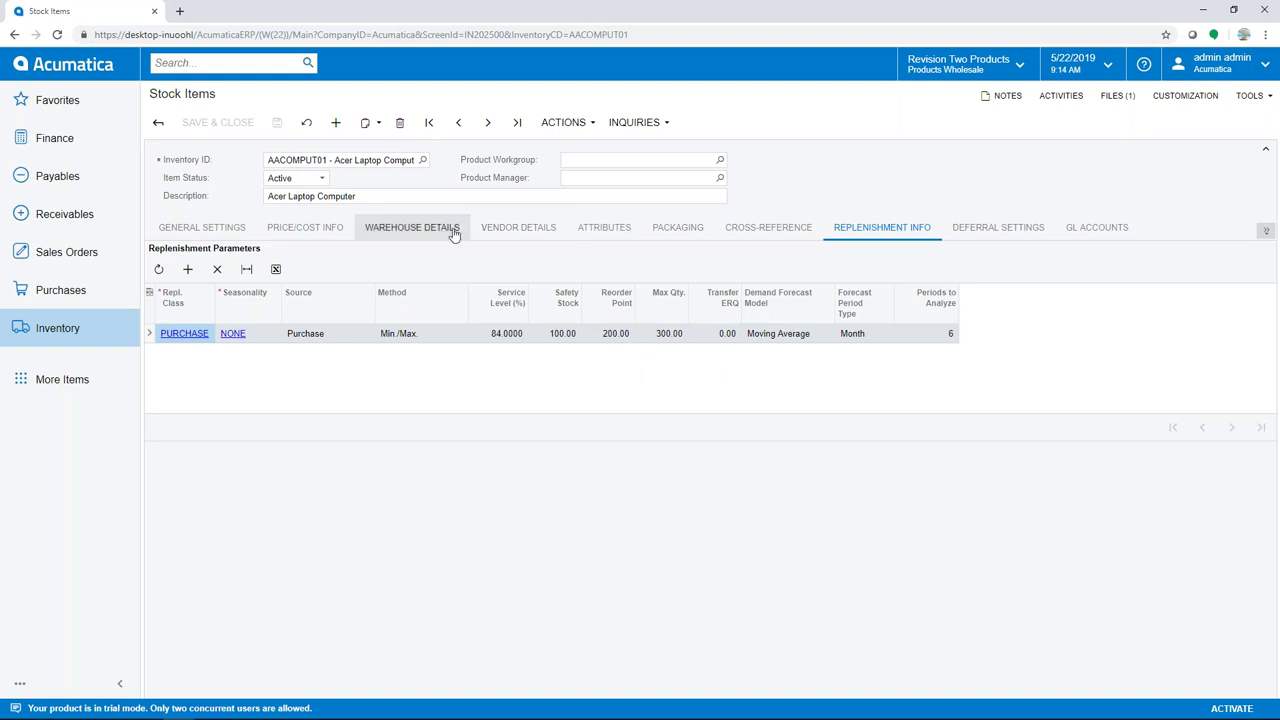
{"action": "left_click", "coordinate": [503, 232]}
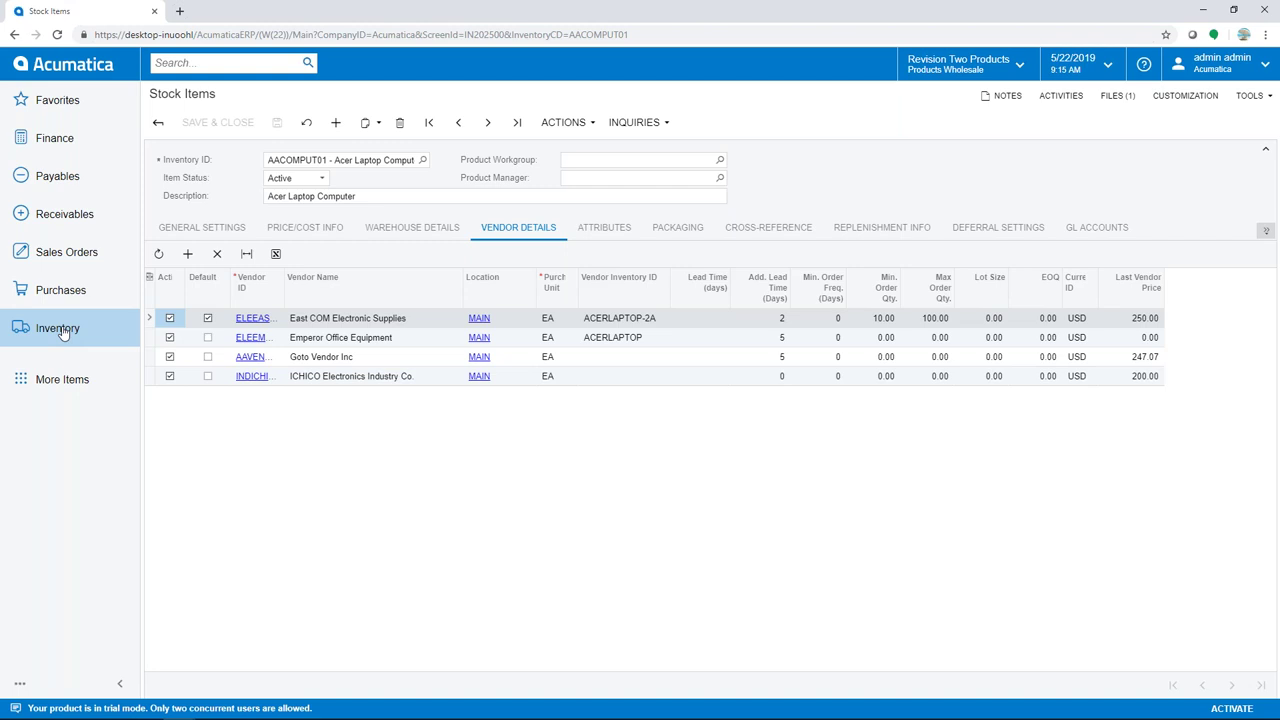
{"action": "left_click", "coordinate": [62, 332]}
{"action": "left_click", "coordinate": [424, 244]}
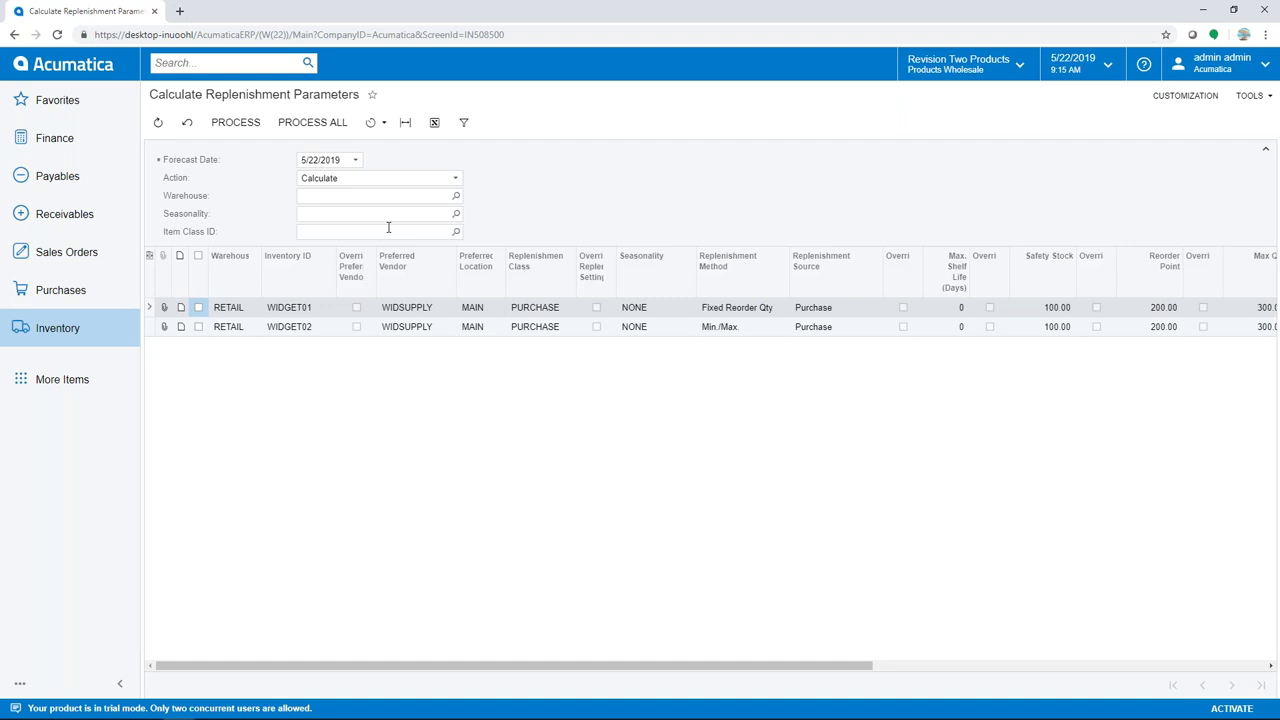
Set the forecast date to 5/23/2019, closing a new automation schedule unsaved
{"action": "left_click", "coordinate": [353, 161]}
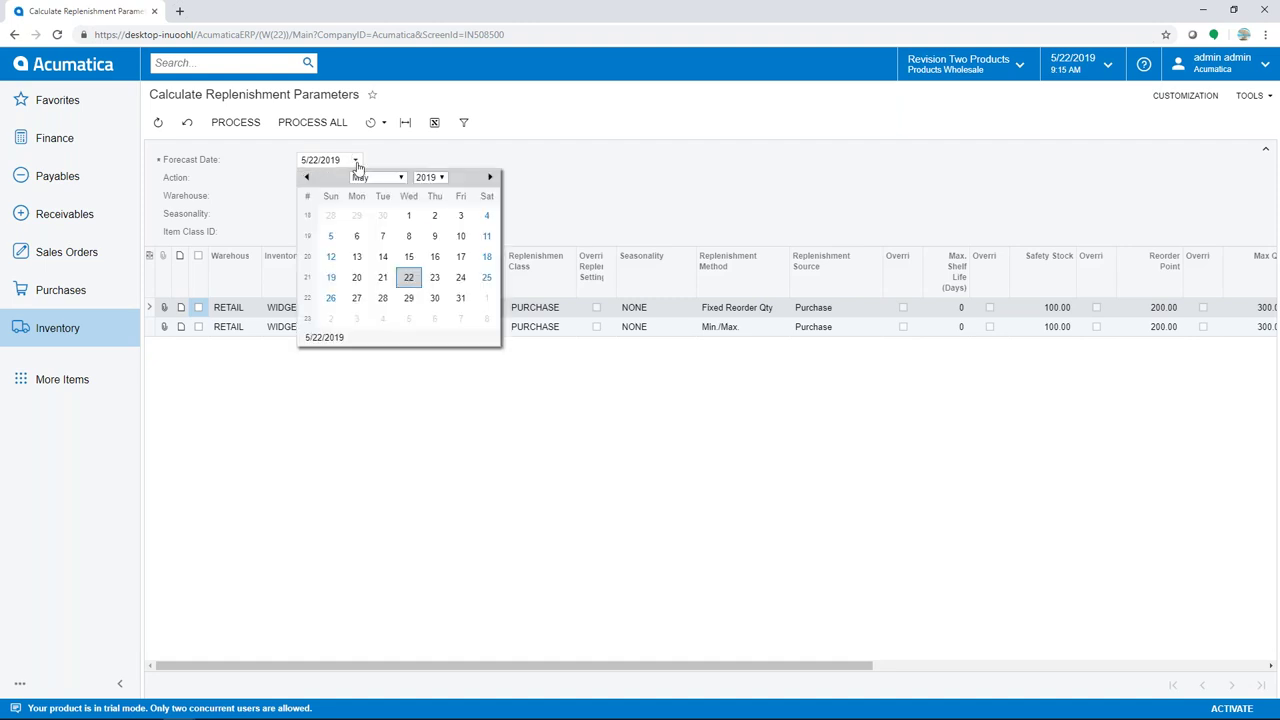
{"action": "left_click", "coordinate": [437, 286]}
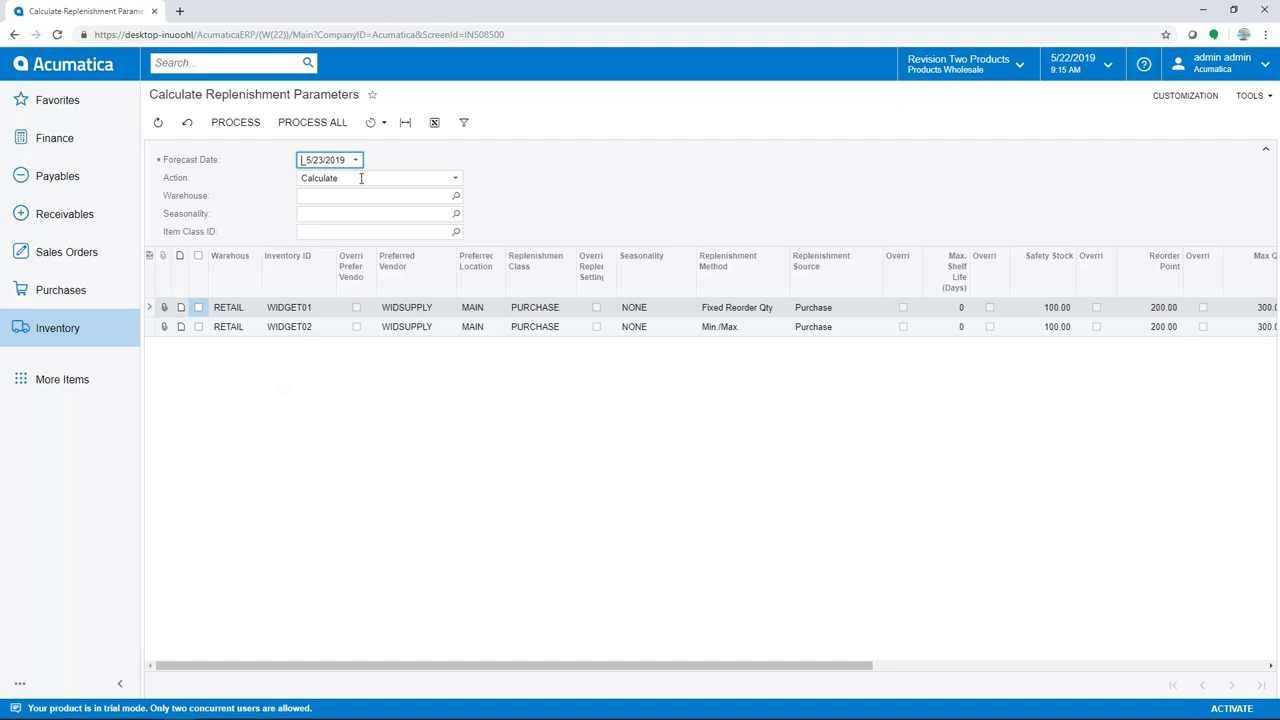
{"action": "left_click", "coordinate": [382, 125]}
{"action": "left_click", "coordinate": [388, 201]}
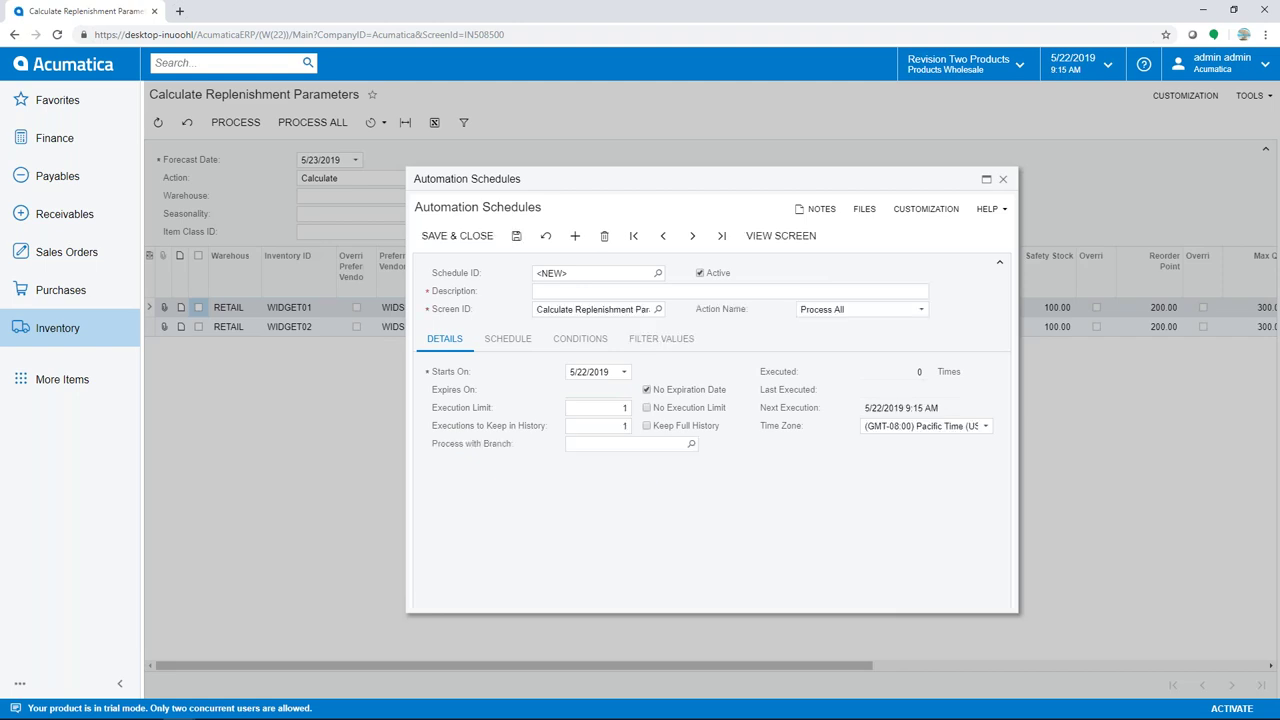
{"action": "left_click", "coordinate": [1004, 180]}
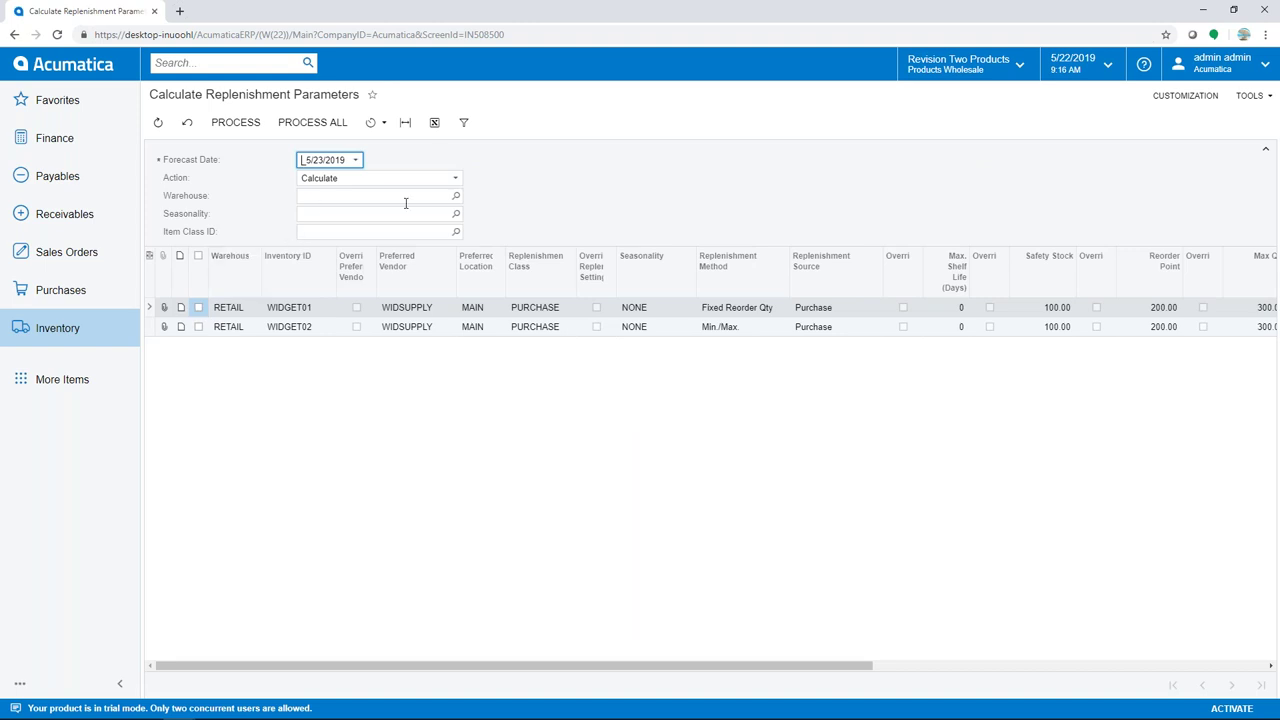
Try the WHOLESALE warehouse filter, then clear it
{"action": "left_click", "coordinate": [455, 196]}
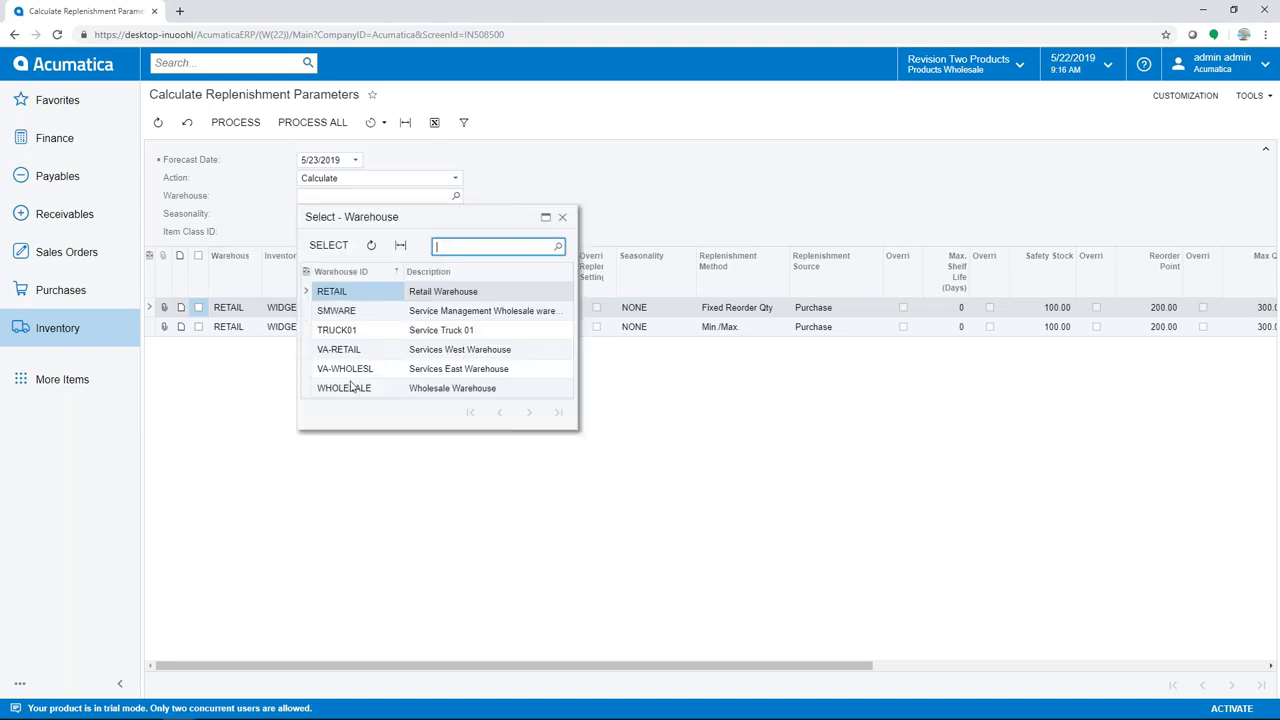
{"action": "double_click", "coordinate": [345, 388]}
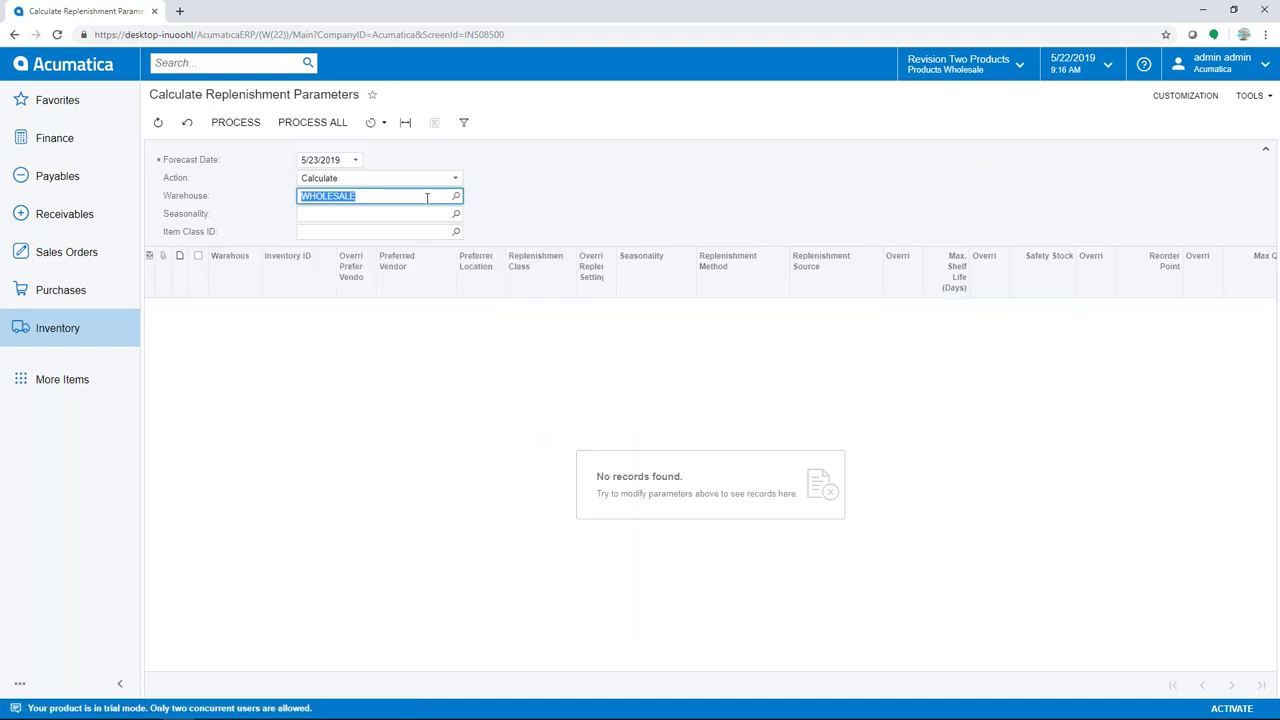
{"action": "key", "text": "BackSpace"}
{"action": "key", "text": "Tab"}
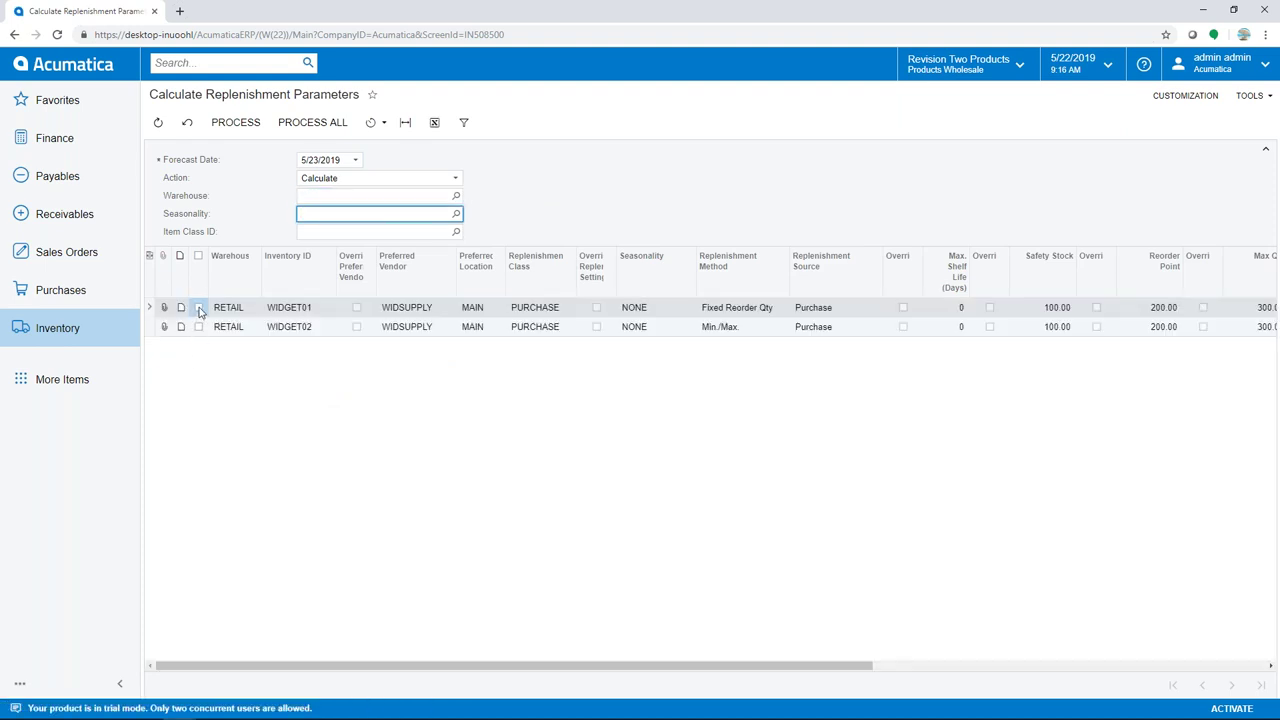
Calculate replenishment parameters for WIDGET01 and move on to Apply Replenishment Parameters
{"action": "left_click", "coordinate": [199, 308]}
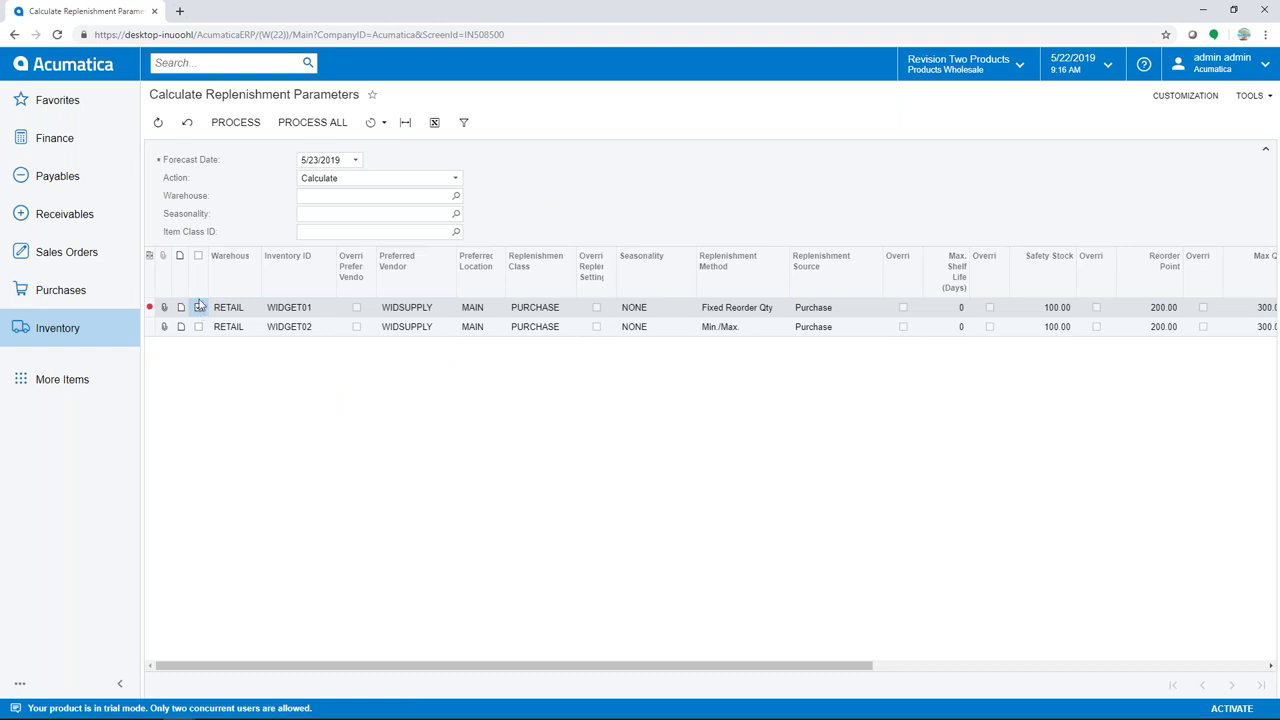
{"action": "left_click", "coordinate": [244, 129]}
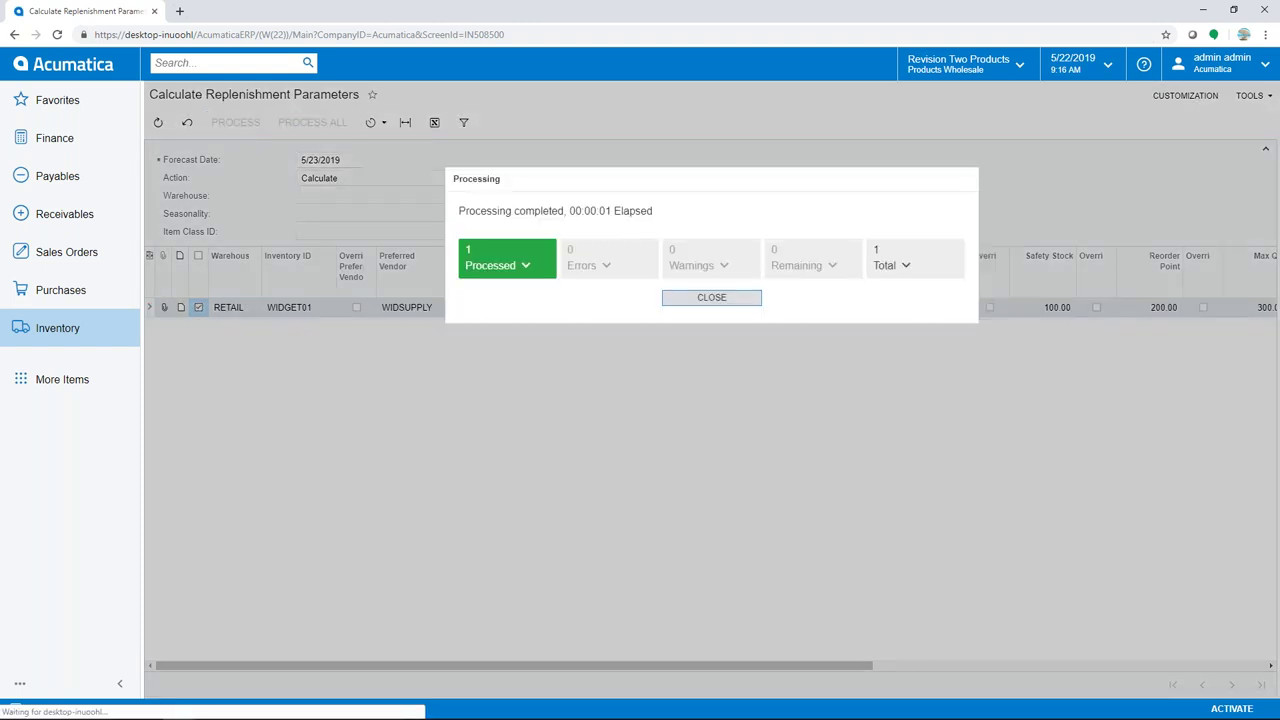
{"action": "left_click", "coordinate": [707, 298]}
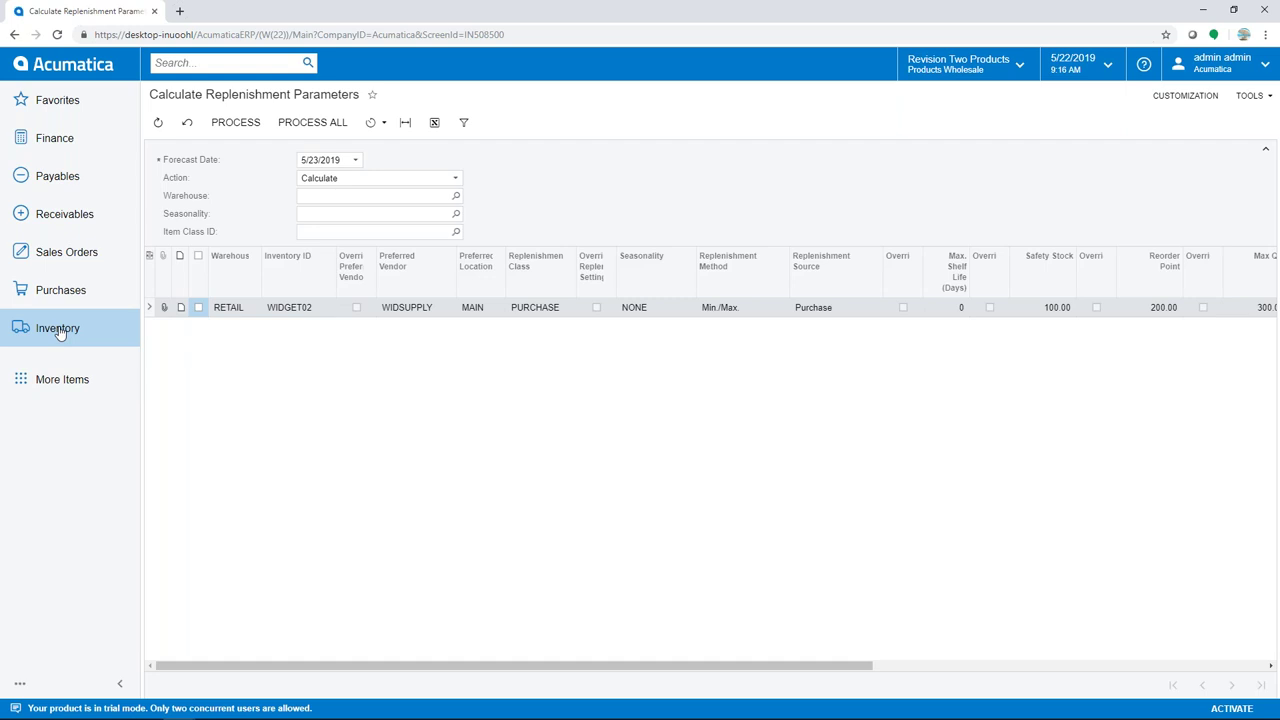
{"action": "left_click", "coordinate": [58, 333]}
{"action": "left_click", "coordinate": [420, 266]}
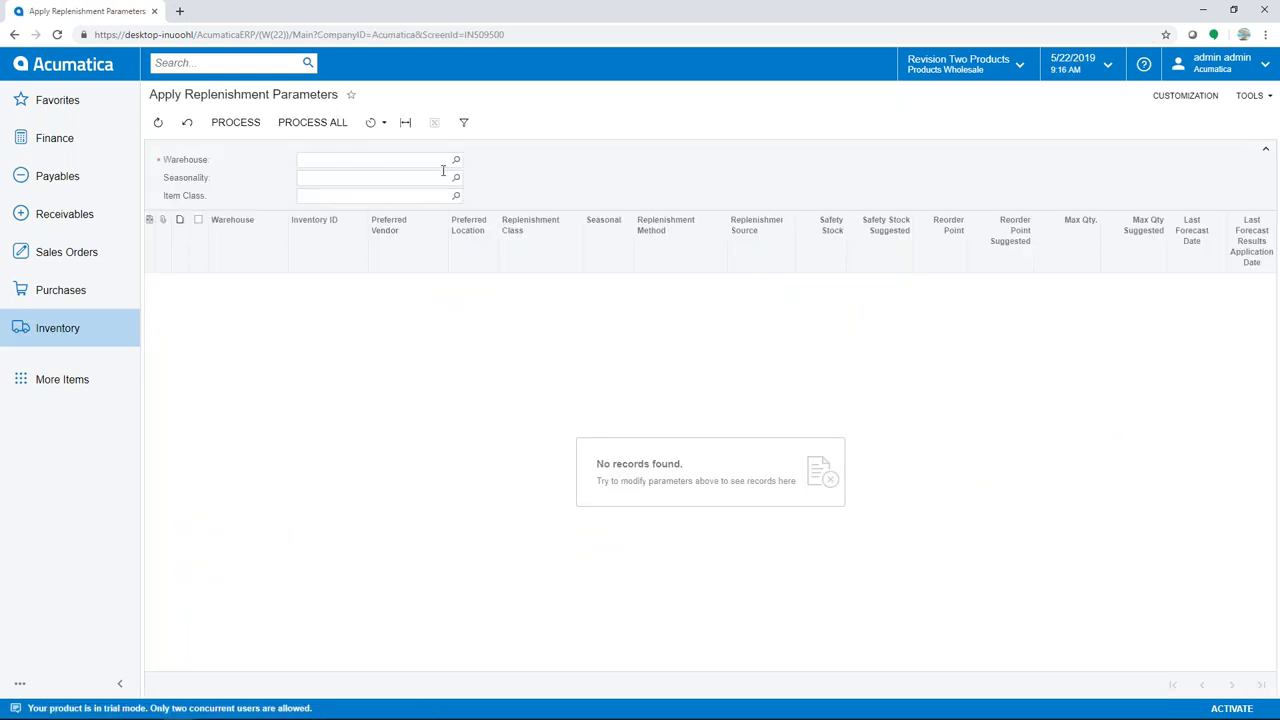
Apply WIDGET01's suggested replenishment parameters in the WHOLESALE warehouse
{"action": "left_click", "coordinate": [456, 160]}
{"action": "double_click", "coordinate": [365, 354]}
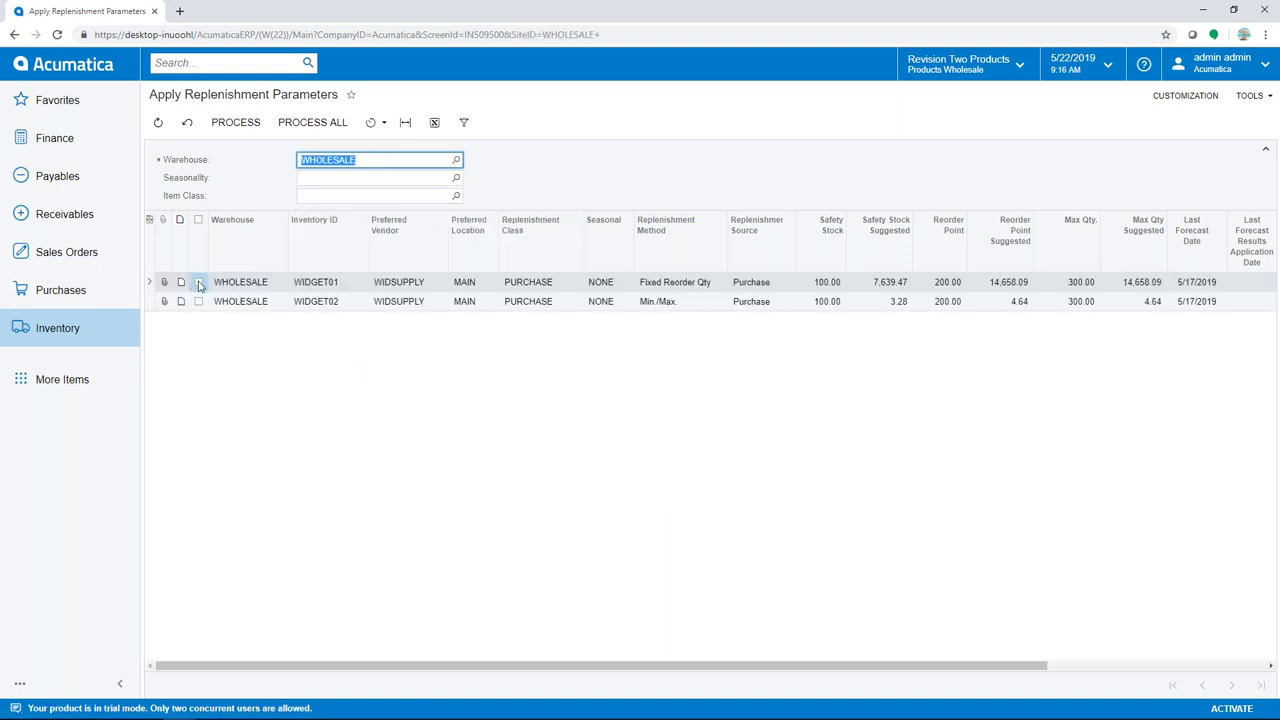
{"action": "left_click", "coordinate": [199, 283]}
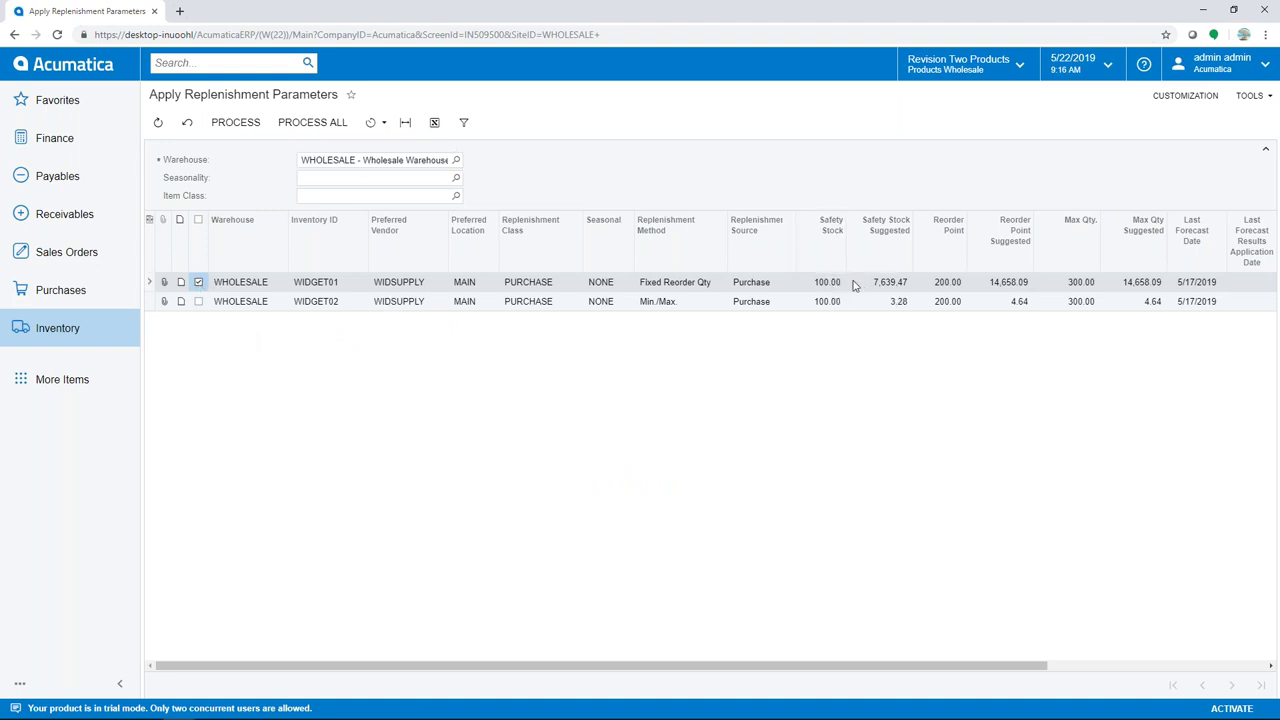
{"action": "left_click", "coordinate": [253, 124]}
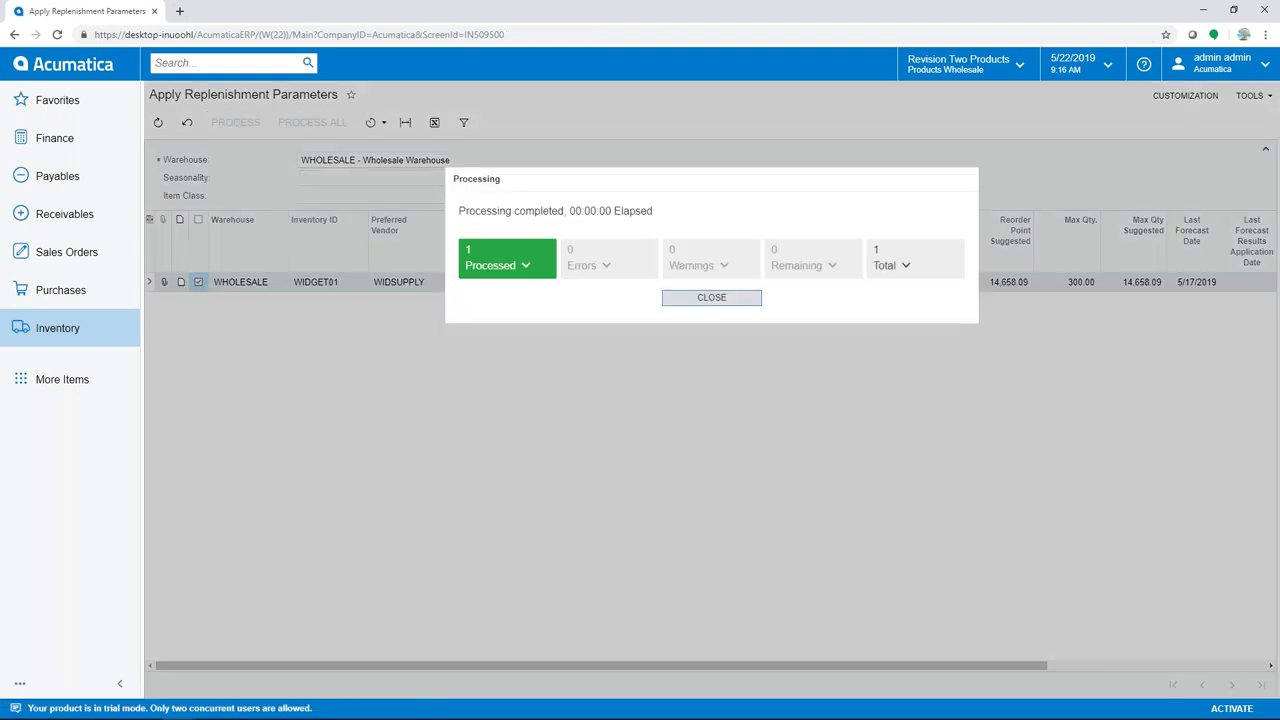
{"action": "left_click", "coordinate": [734, 300]}
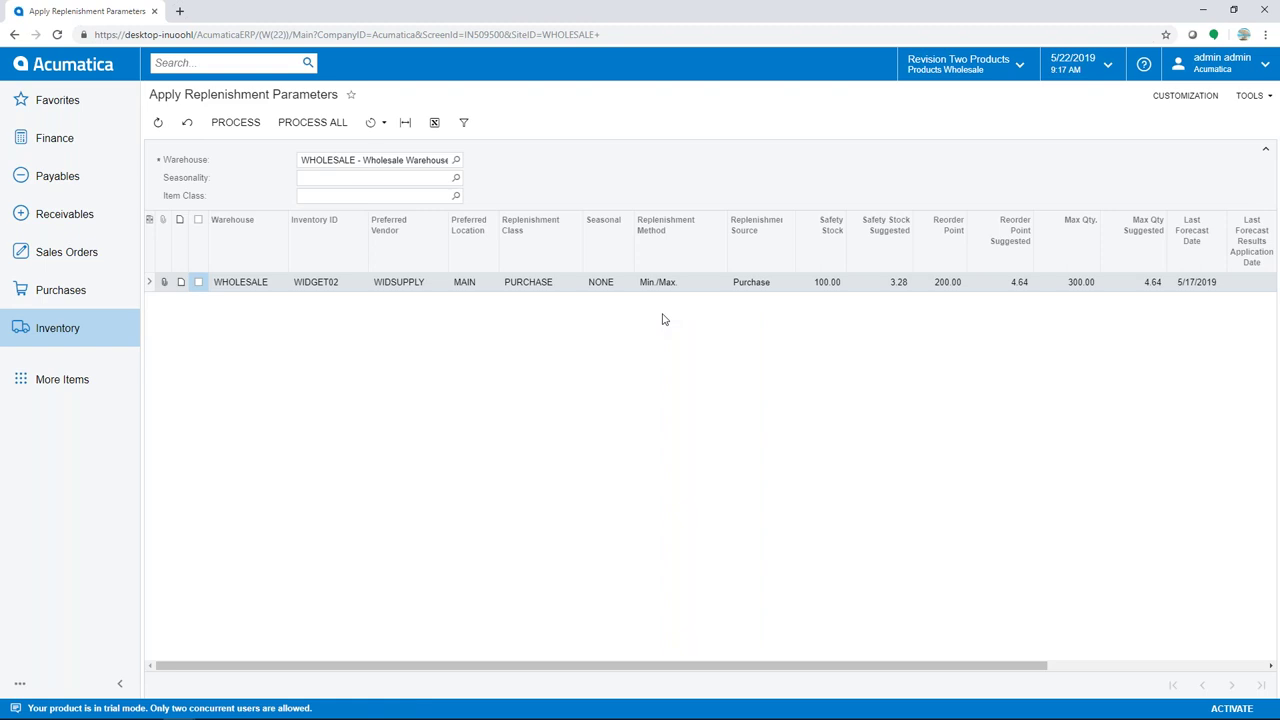
{"action": "left_click", "coordinate": [76, 333]}
Show WIDGET01's WHOLESALE replenishment info: safety stock 7,639.47, reorder point 14,658.09
{"action": "left_click", "coordinate": [242, 546]}
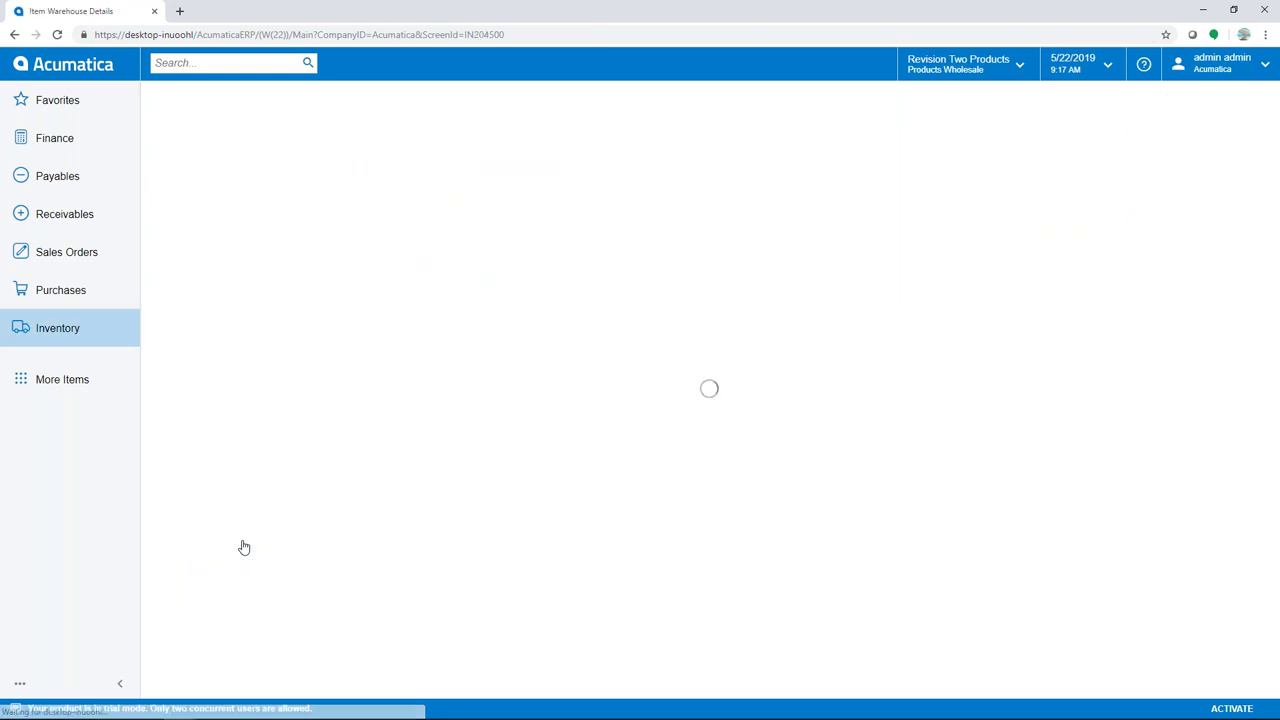
{"action": "type", "text": "wid"}
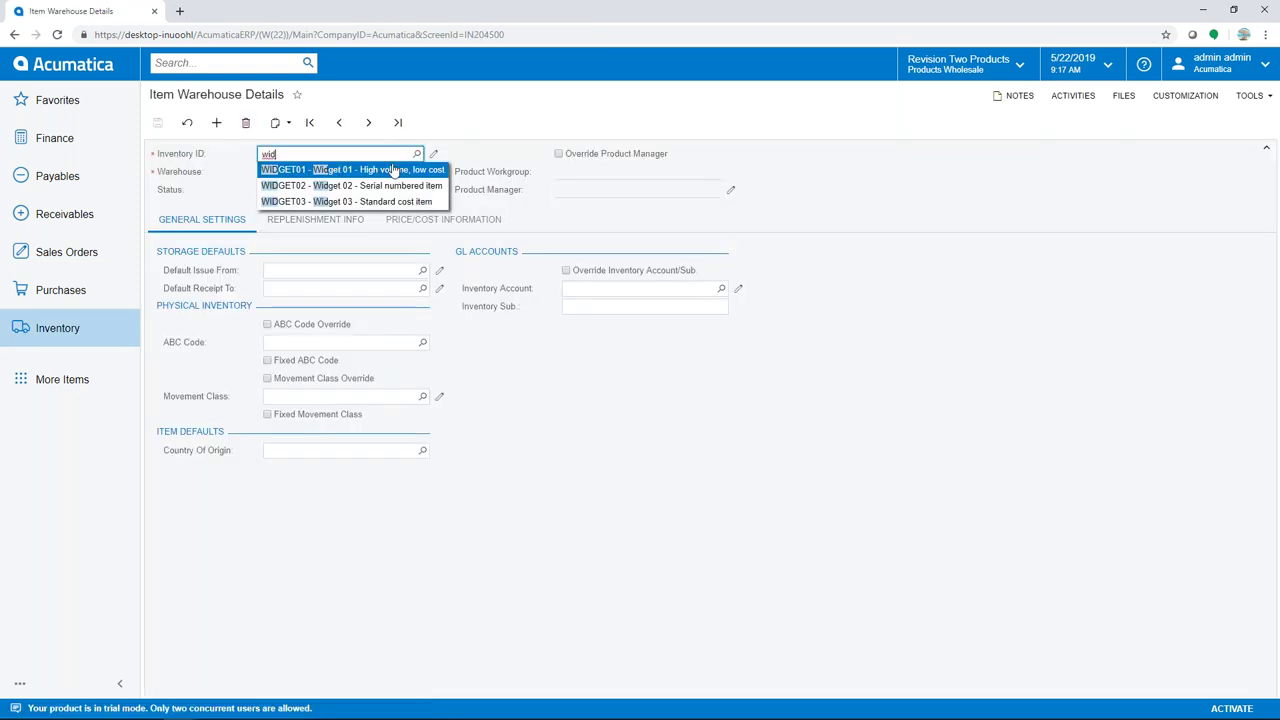
{"action": "left_click", "coordinate": [393, 172]}
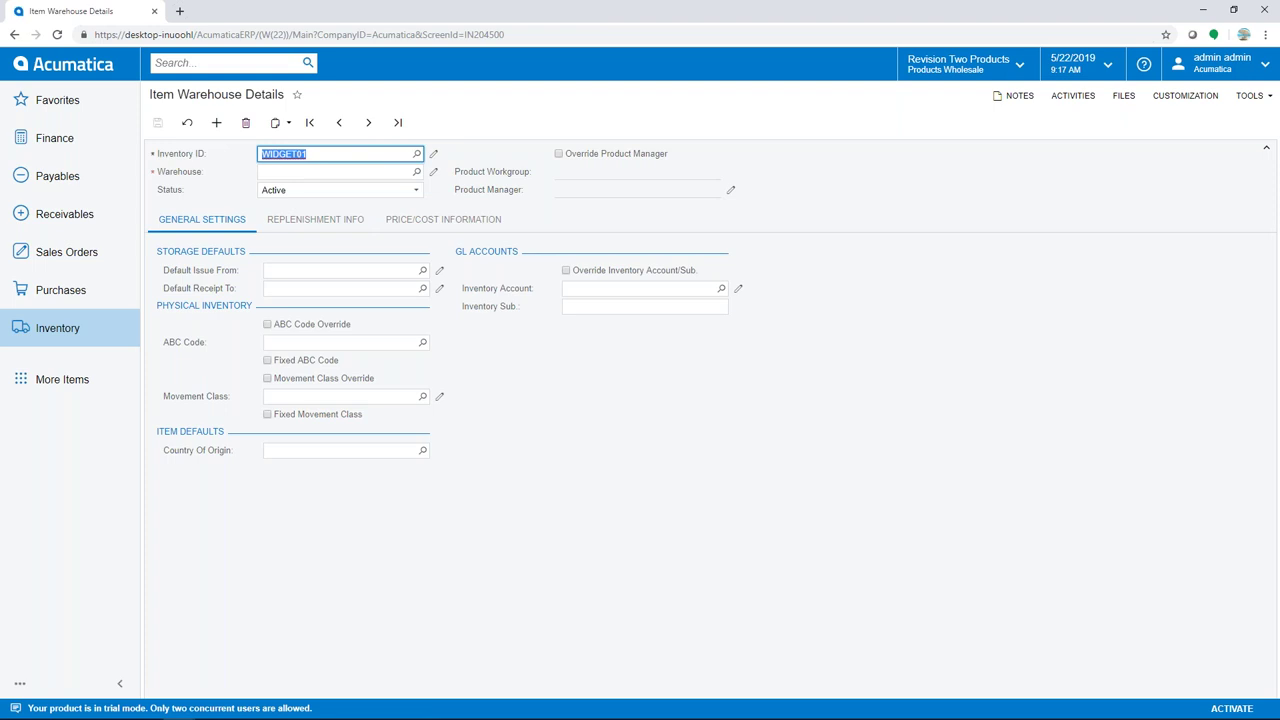
{"action": "left_click", "coordinate": [338, 220]}
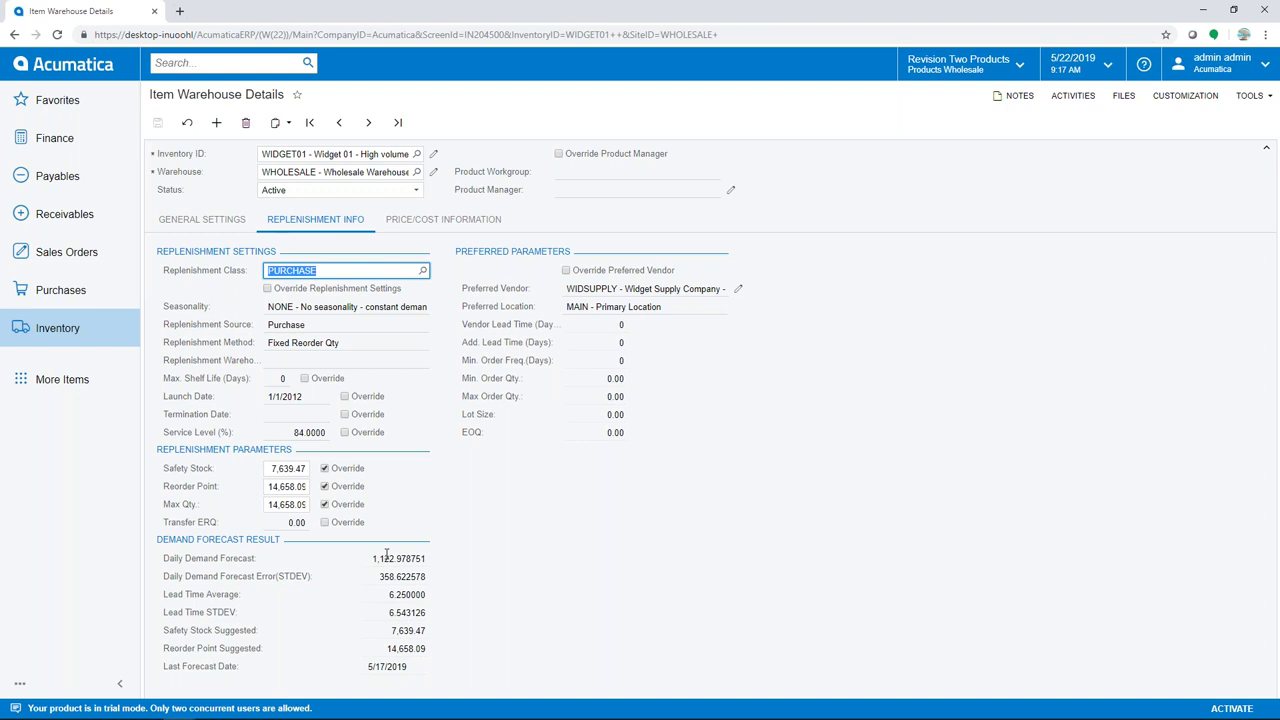
Filter Prepare Replenishment to WHOLESALE, showing items of all product managers
{"action": "left_click", "coordinate": [66, 336]}
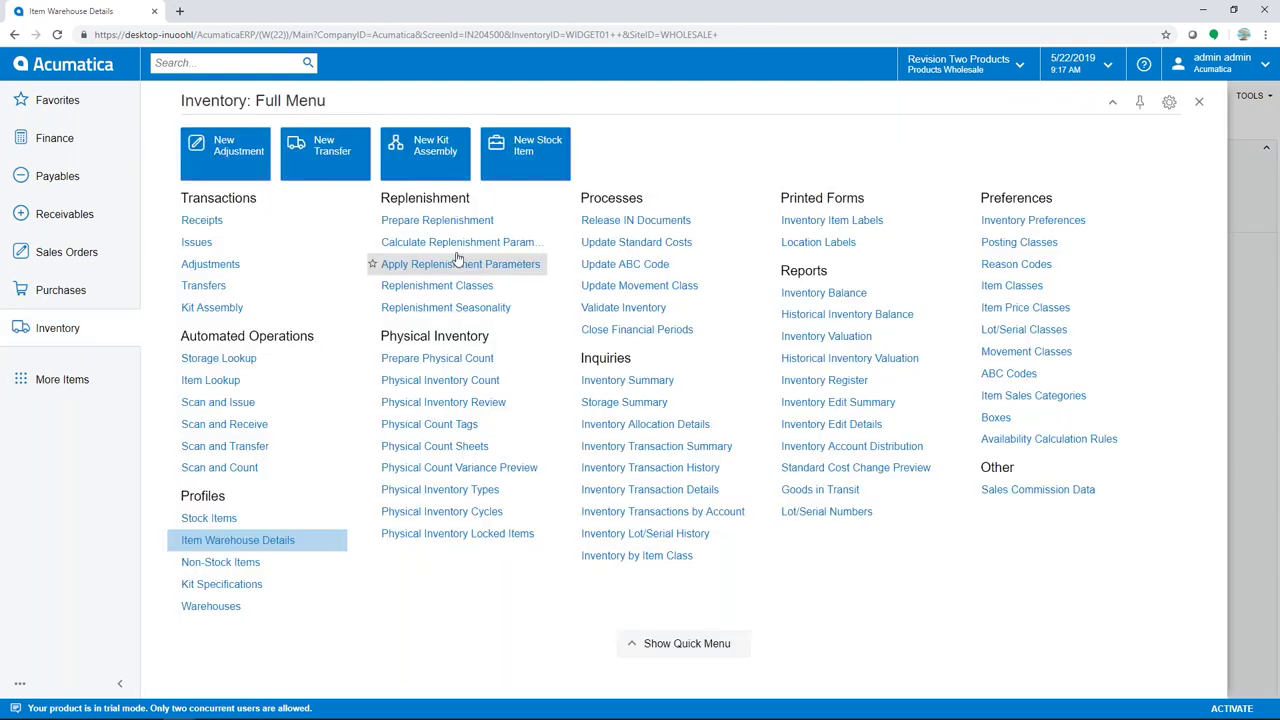
{"action": "left_click", "coordinate": [380, 215]}
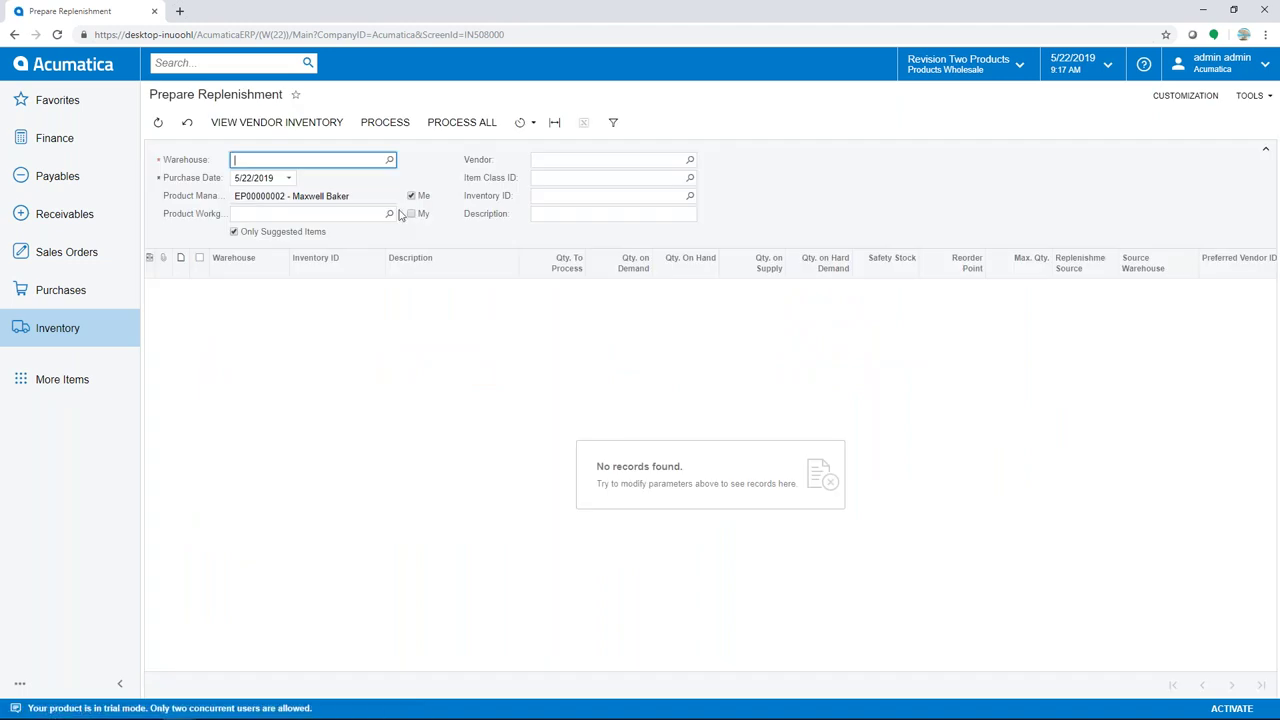
{"action": "left_click", "coordinate": [389, 160]}
{"action": "double_click", "coordinate": [283, 358]}
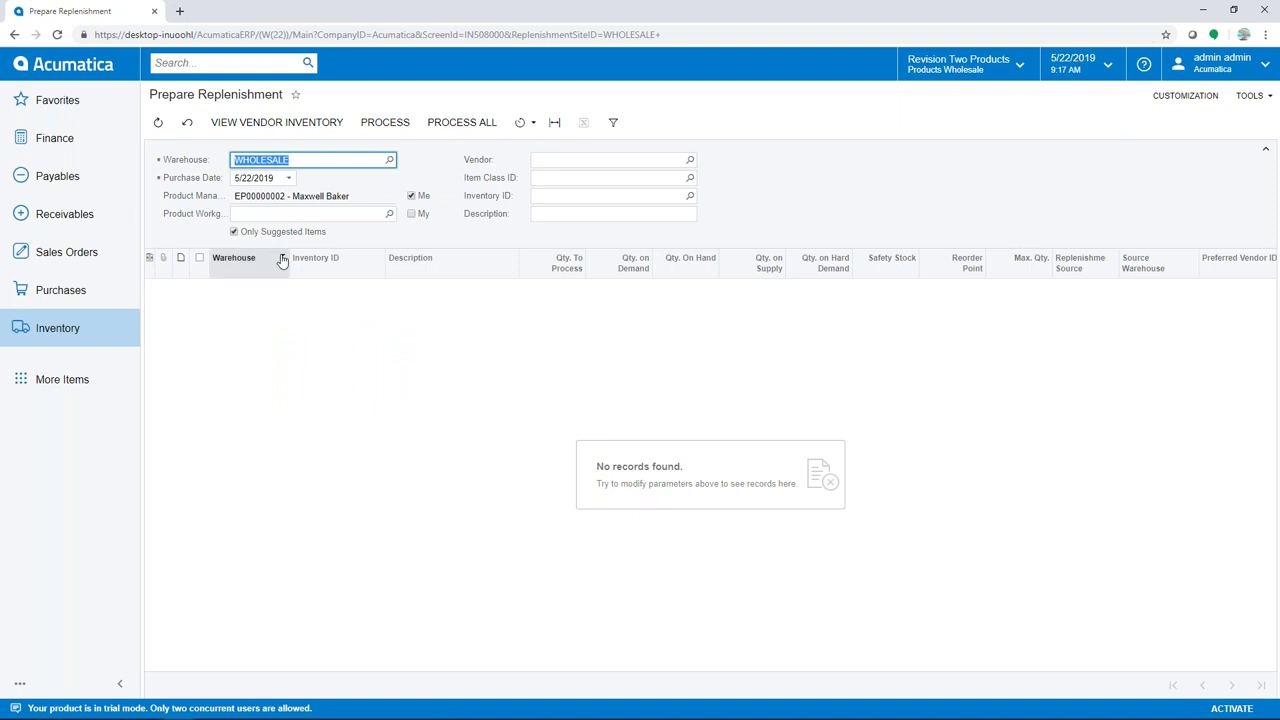
{"action": "left_click", "coordinate": [411, 196]}
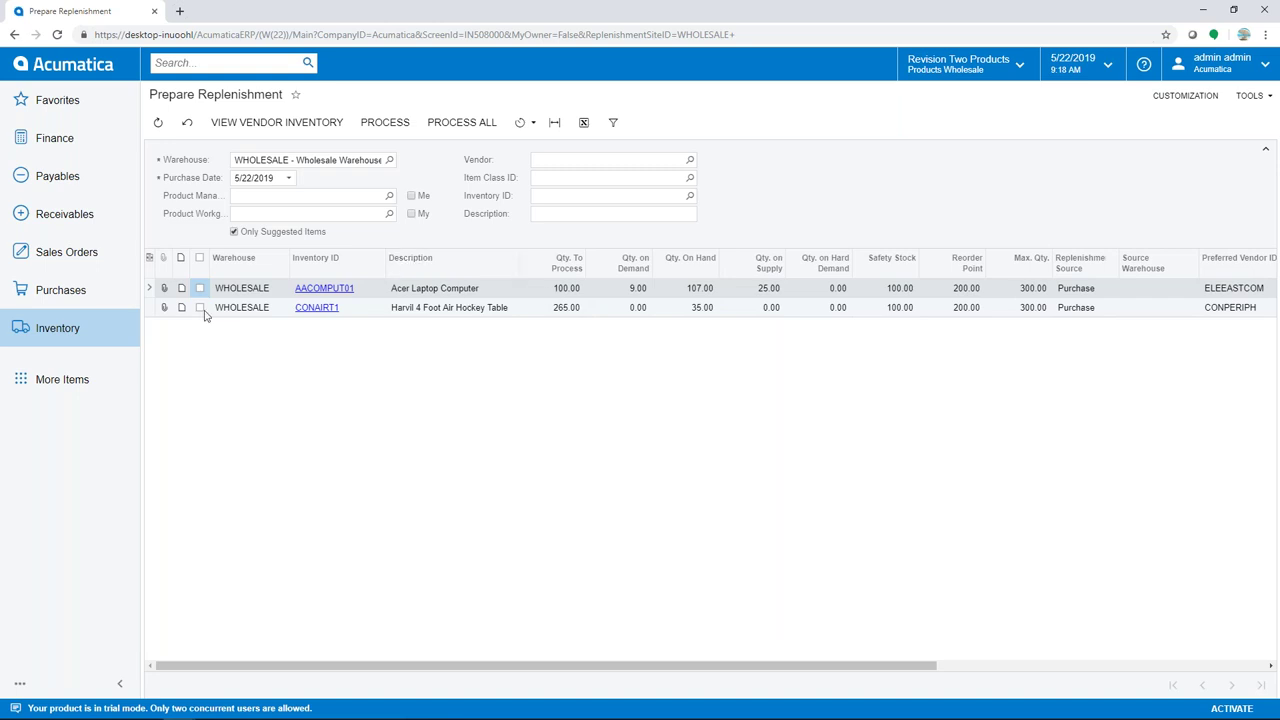
Process replenishment for the Acer Laptop Computer (AACOMPUT01) line
{"action": "left_click", "coordinate": [200, 288]}
{"action": "left_click", "coordinate": [371, 126]}
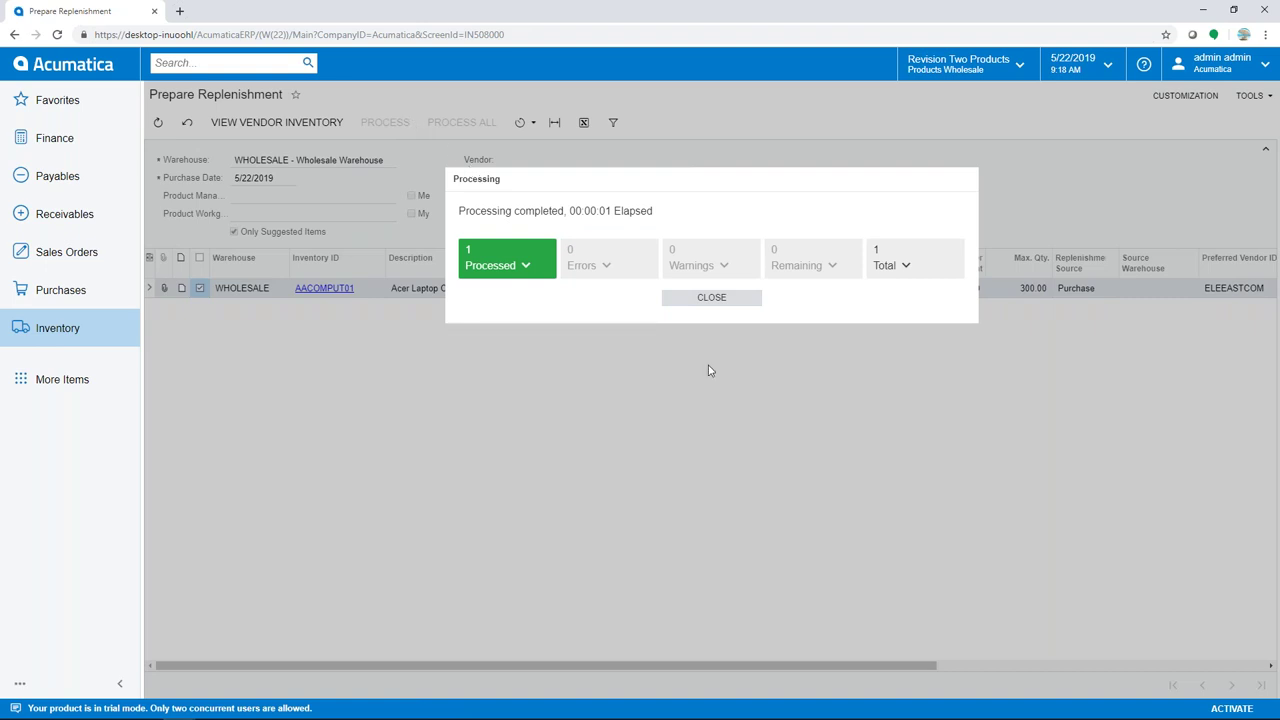
{"action": "left_click", "coordinate": [701, 301]}
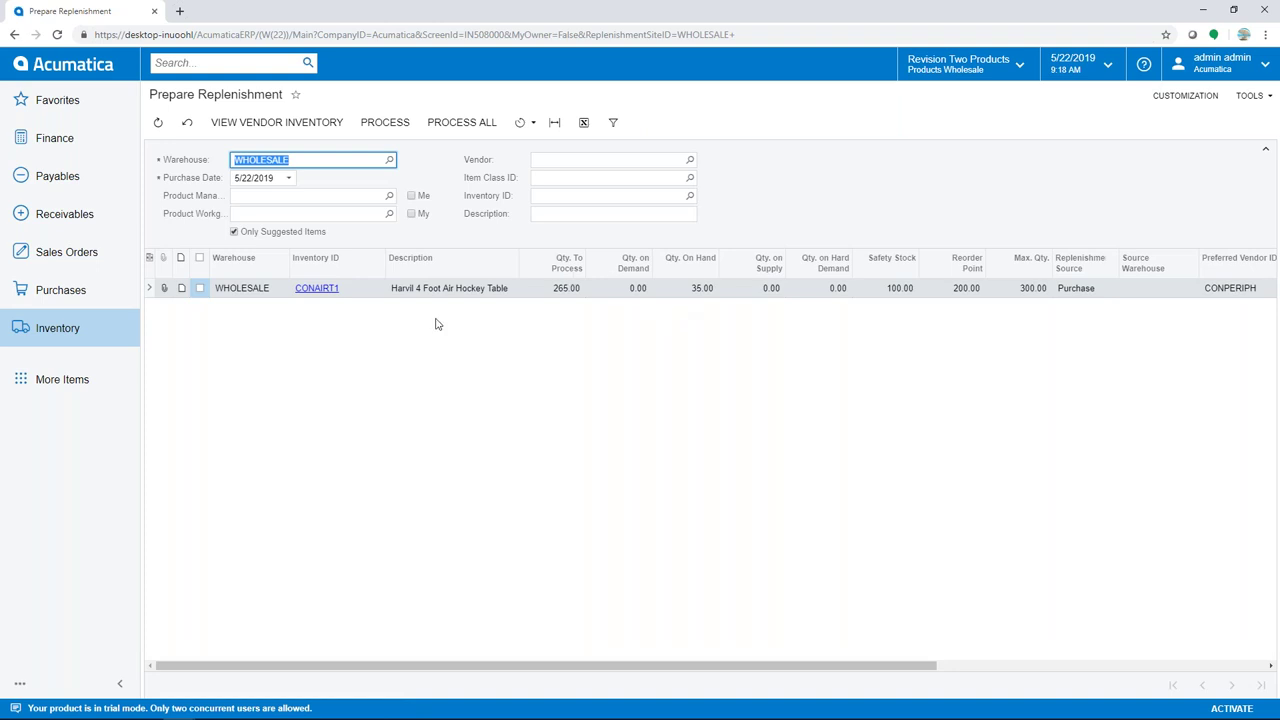
{"action": "left_click", "coordinate": [85, 295]}
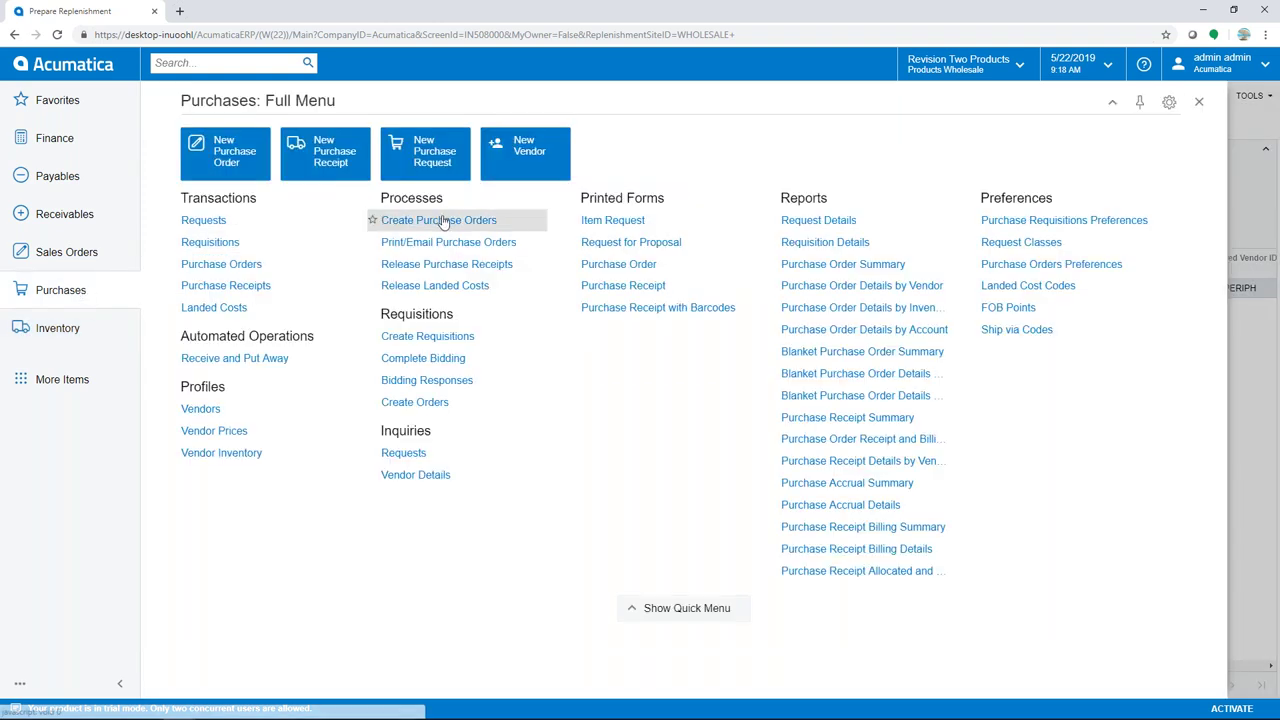
Generate a purchase order for 100 AACOMPUT01 laptops at 250.00 from the replenishment line
{"action": "left_click", "coordinate": [440, 220]}
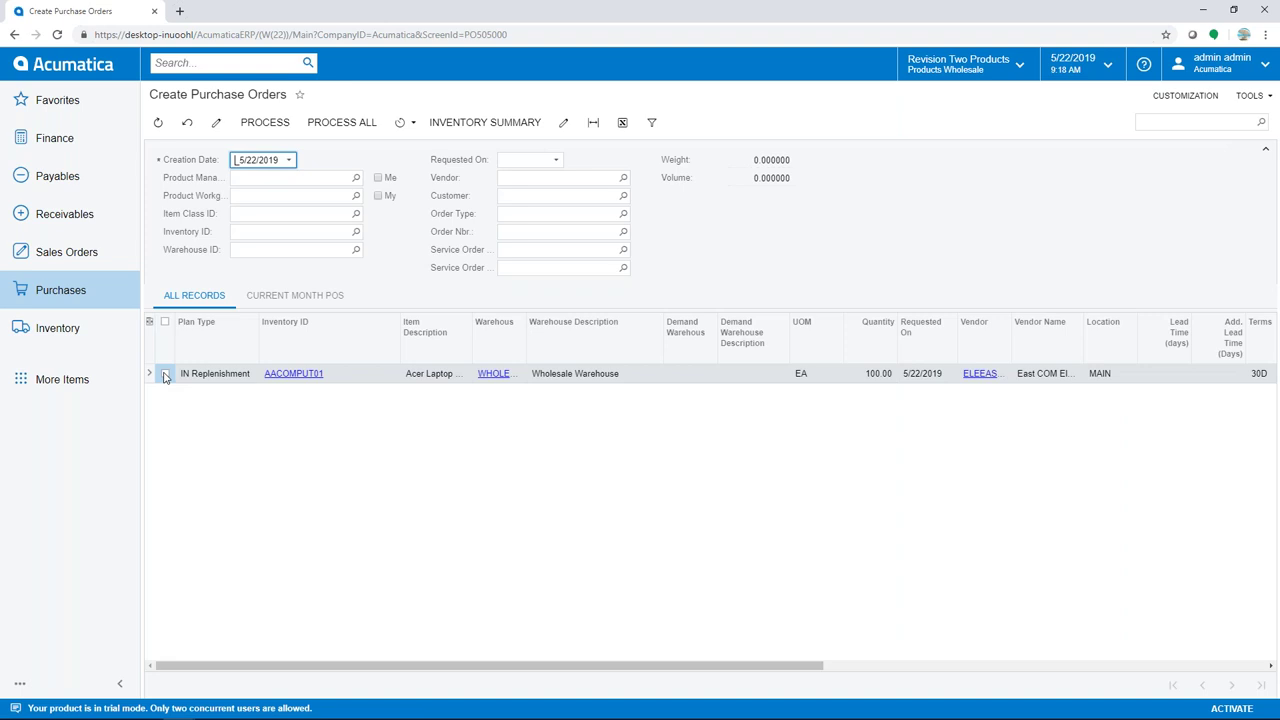
{"action": "left_click", "coordinate": [165, 375]}
{"action": "left_click", "coordinate": [262, 123]}
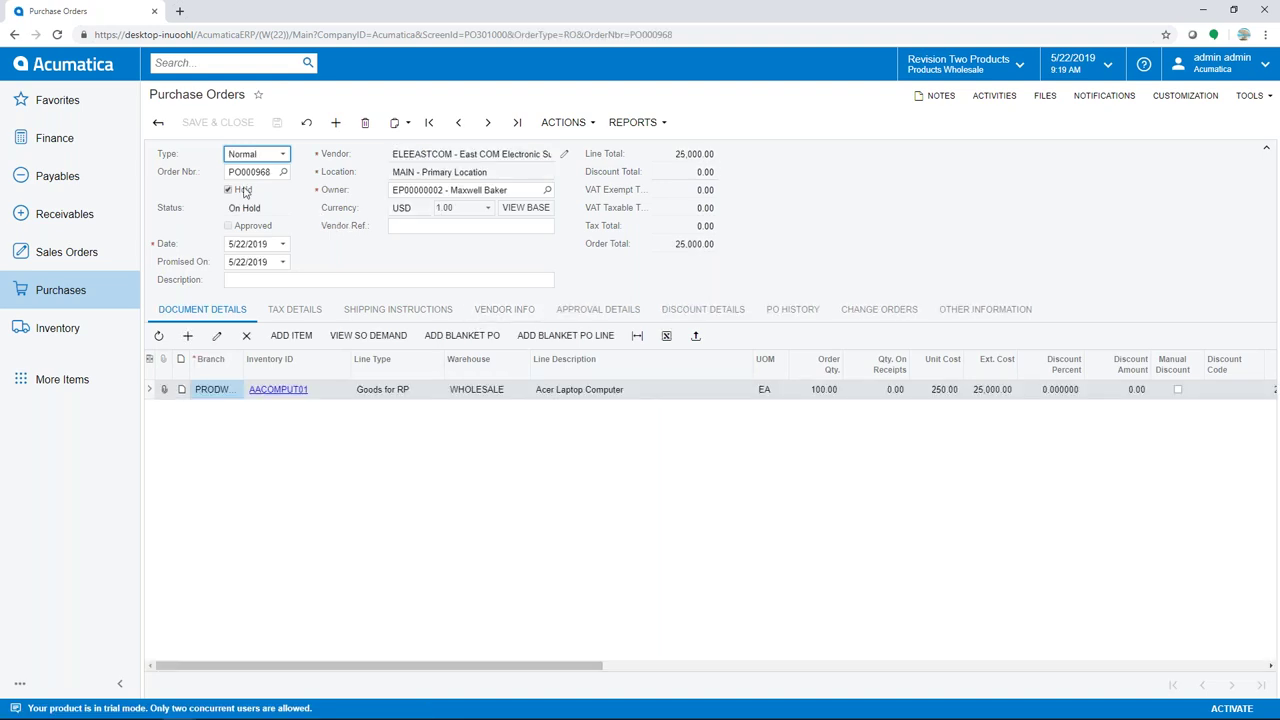
Take the laptop order off hold, save and approve it, then start its PO receipt
{"action": "left_click", "coordinate": [228, 190]}
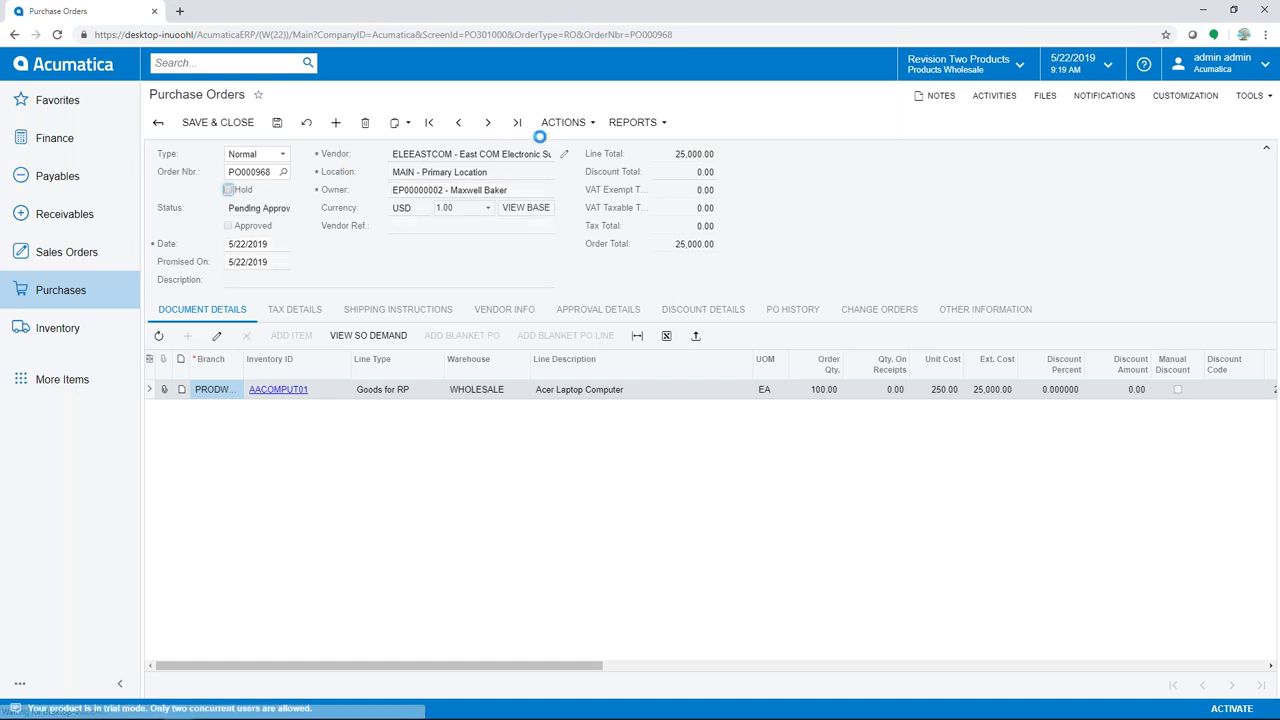
{"action": "left_click", "coordinate": [279, 123]}
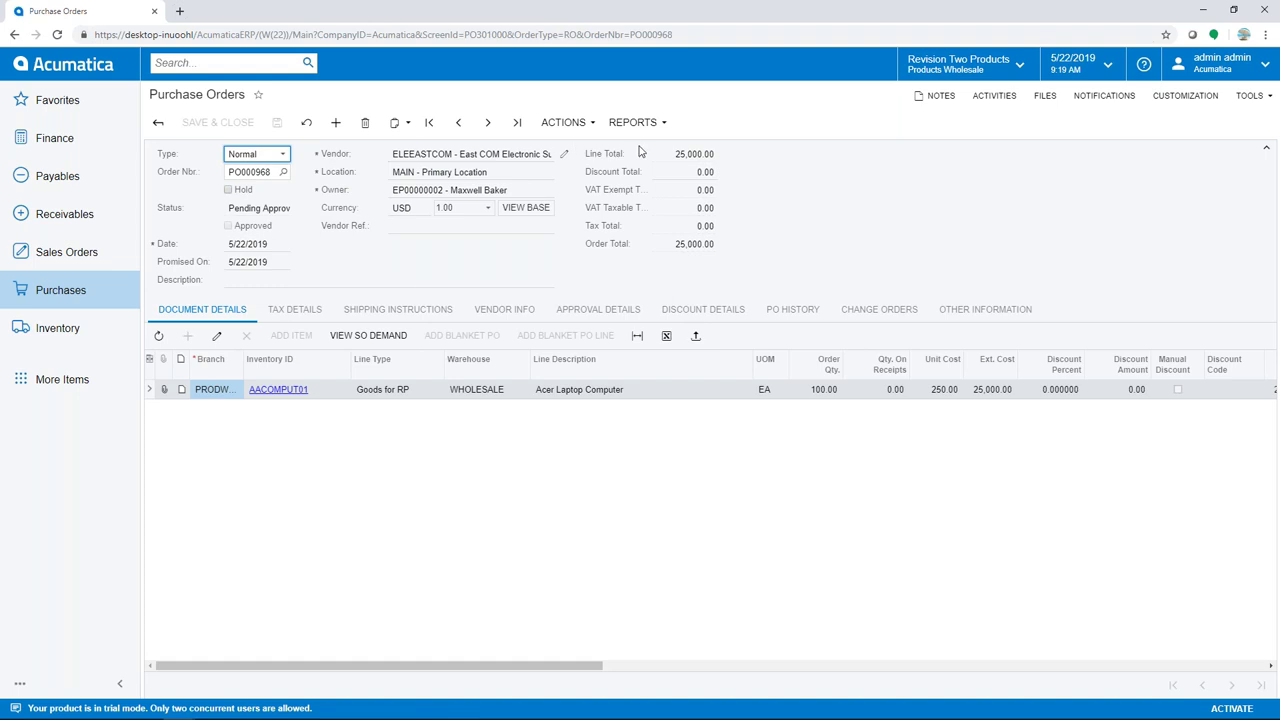
{"action": "left_click", "coordinate": [565, 122]}
{"action": "left_click", "coordinate": [571, 146]}
{"action": "left_click", "coordinate": [565, 122]}
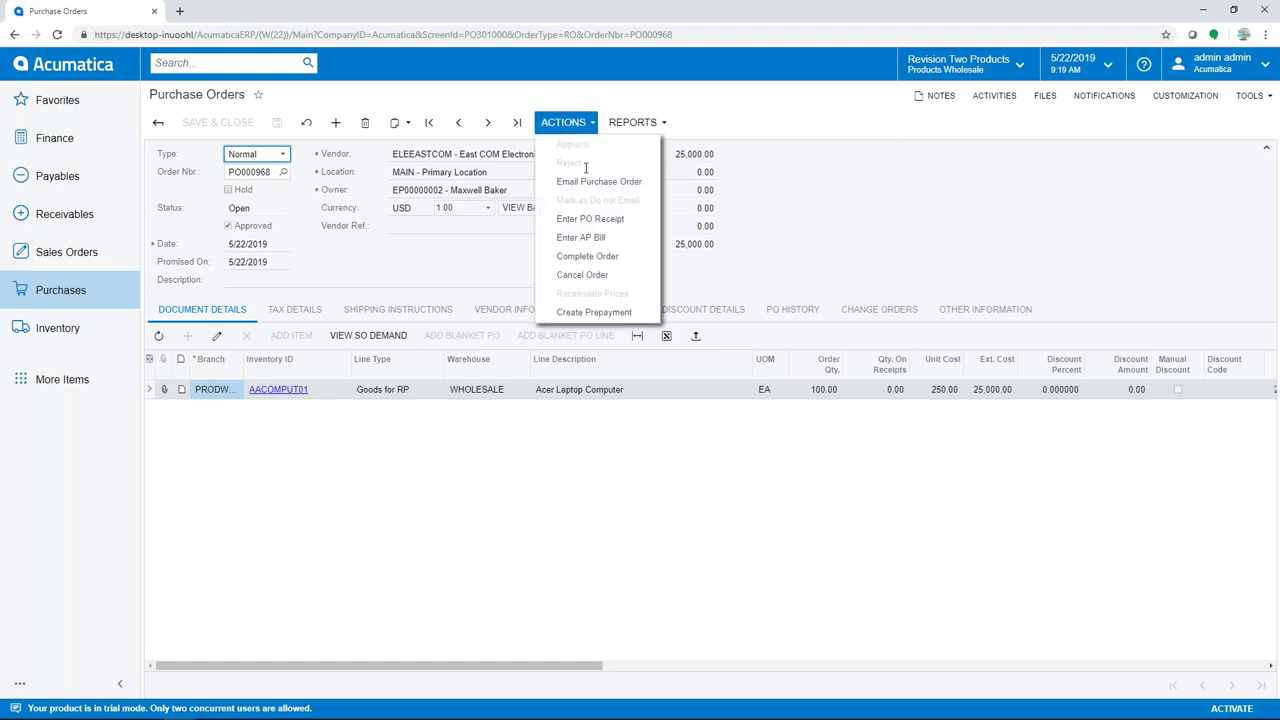
{"action": "left_click", "coordinate": [589, 222]}
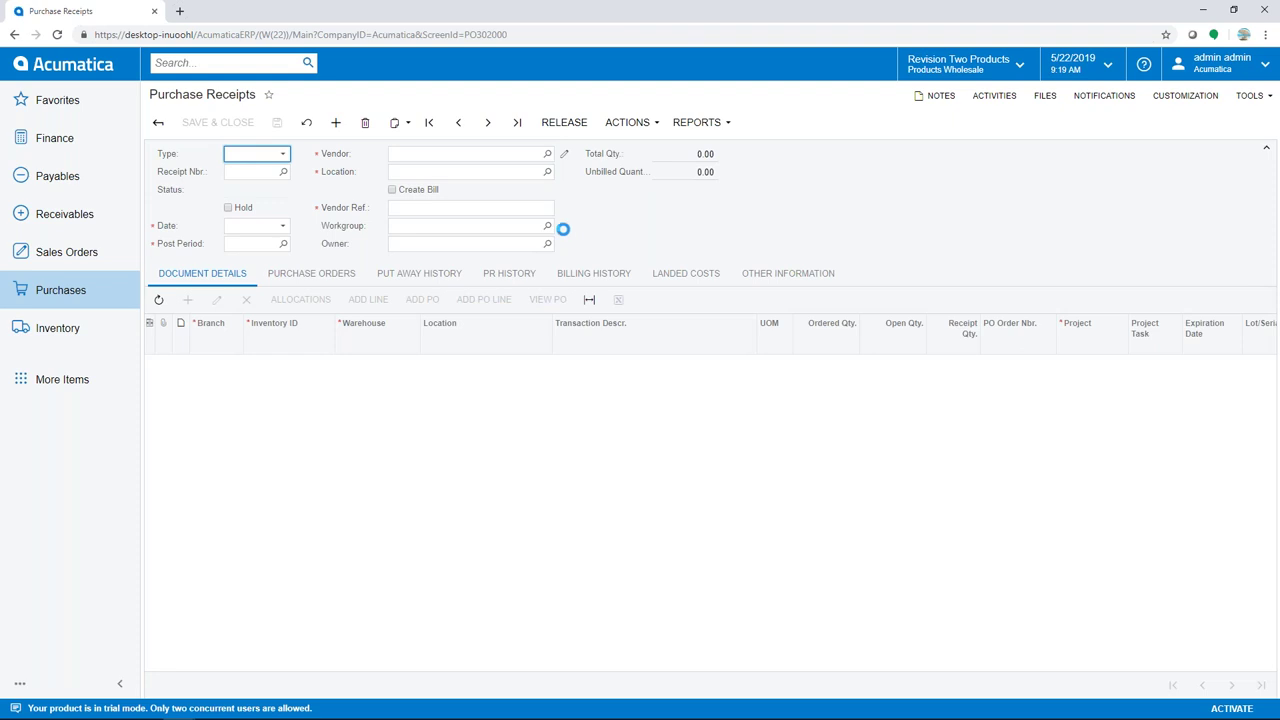
Fill in the required vendor reference and release the receipt for 100 laptops
{"action": "left_click", "coordinate": [558, 129]}
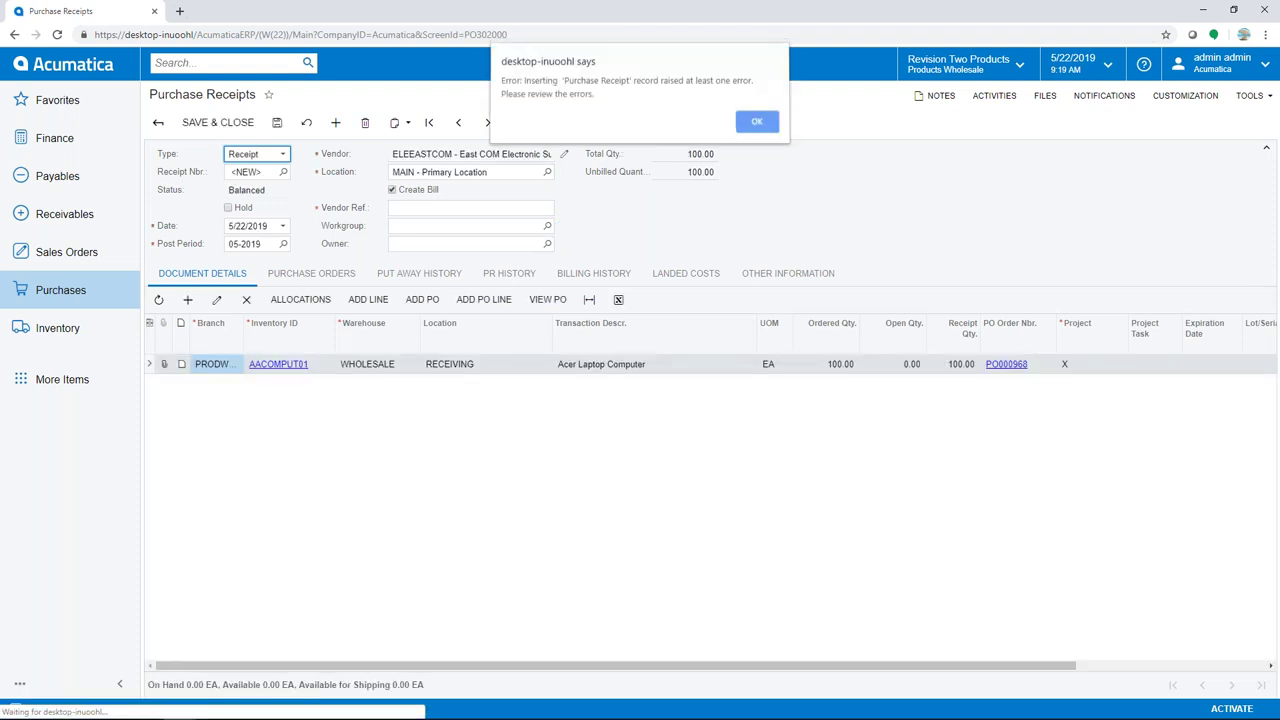
{"action": "left_click", "coordinate": [757, 124]}
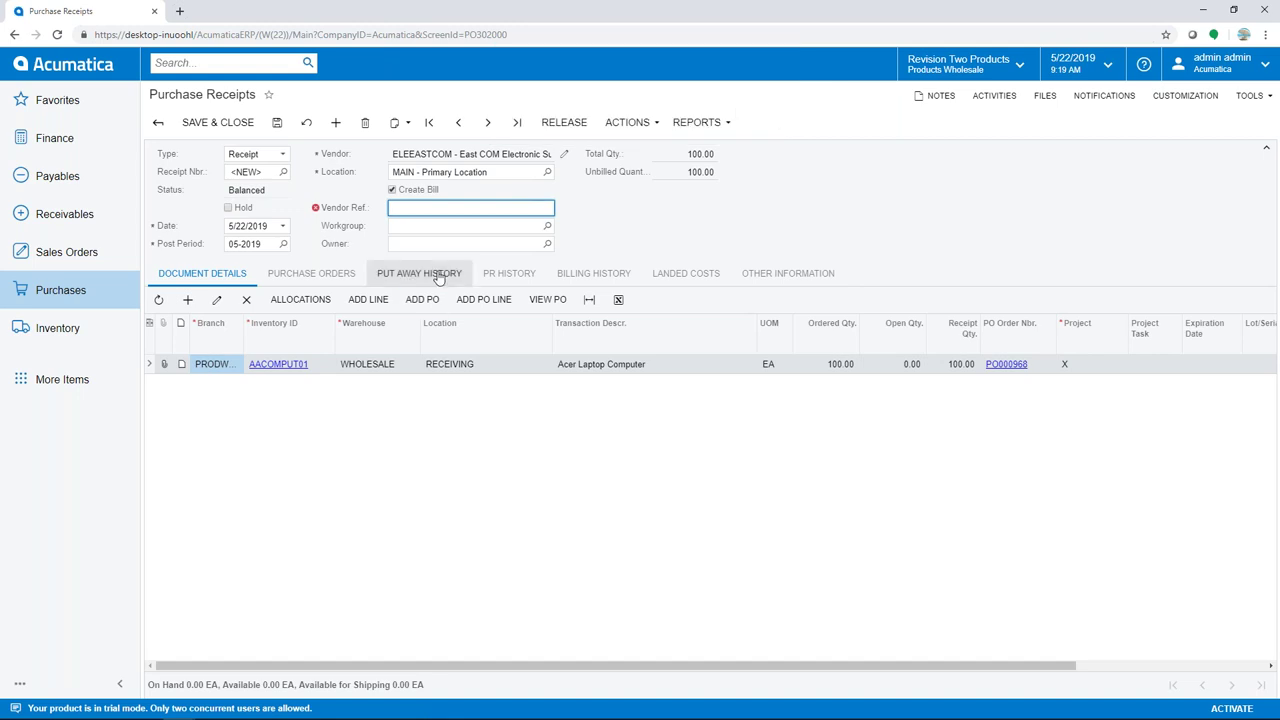
{"action": "type", "text": "0522119"}
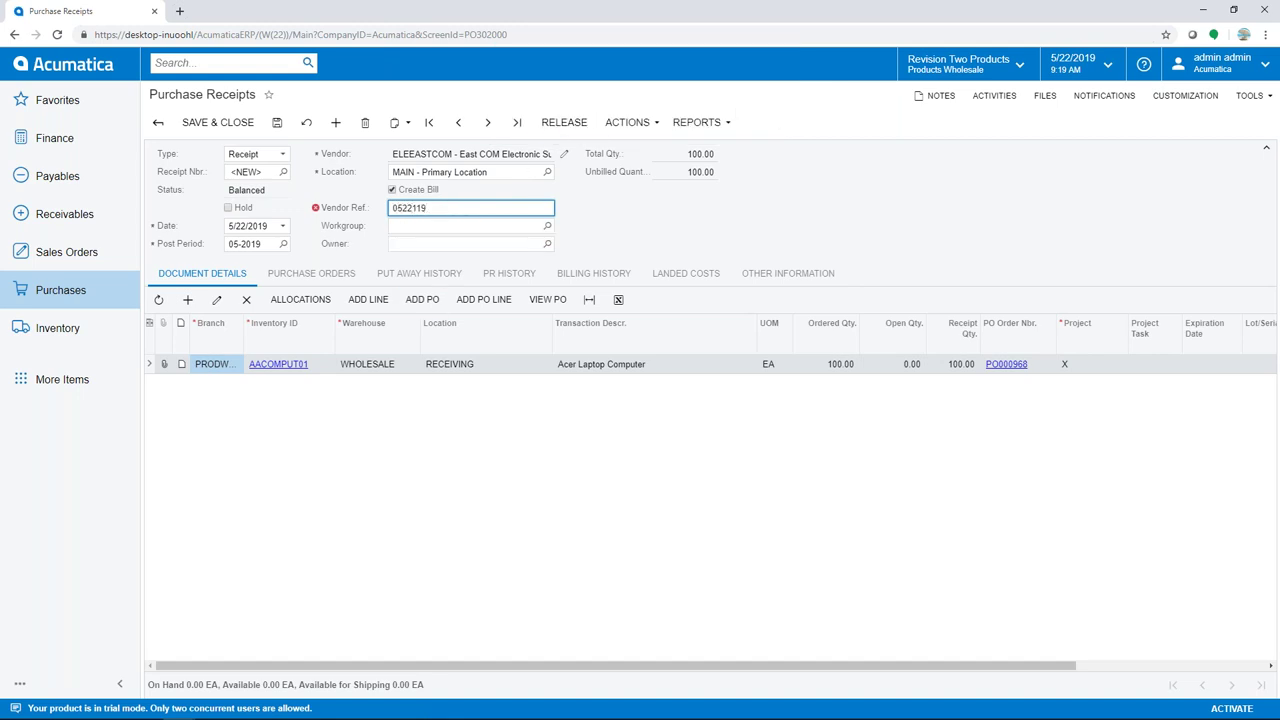
{"action": "left_click", "coordinate": [564, 122]}
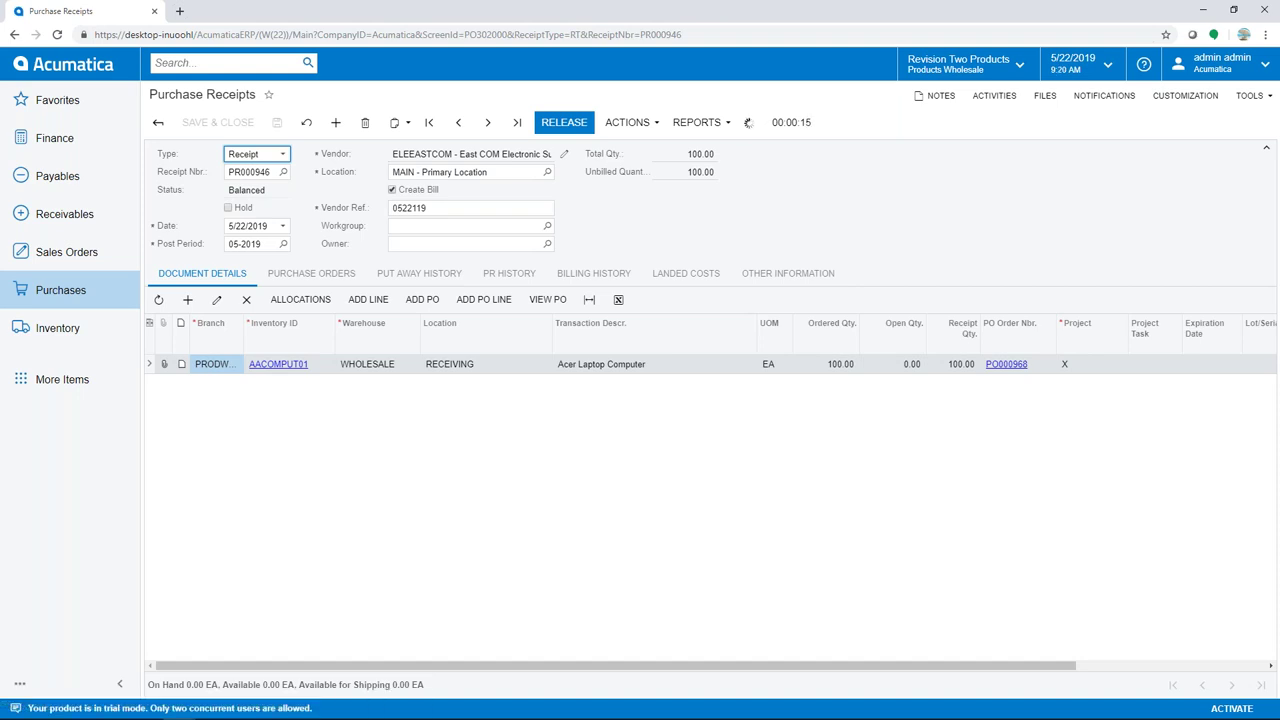
{"action": "left_click", "coordinate": [57, 328]}
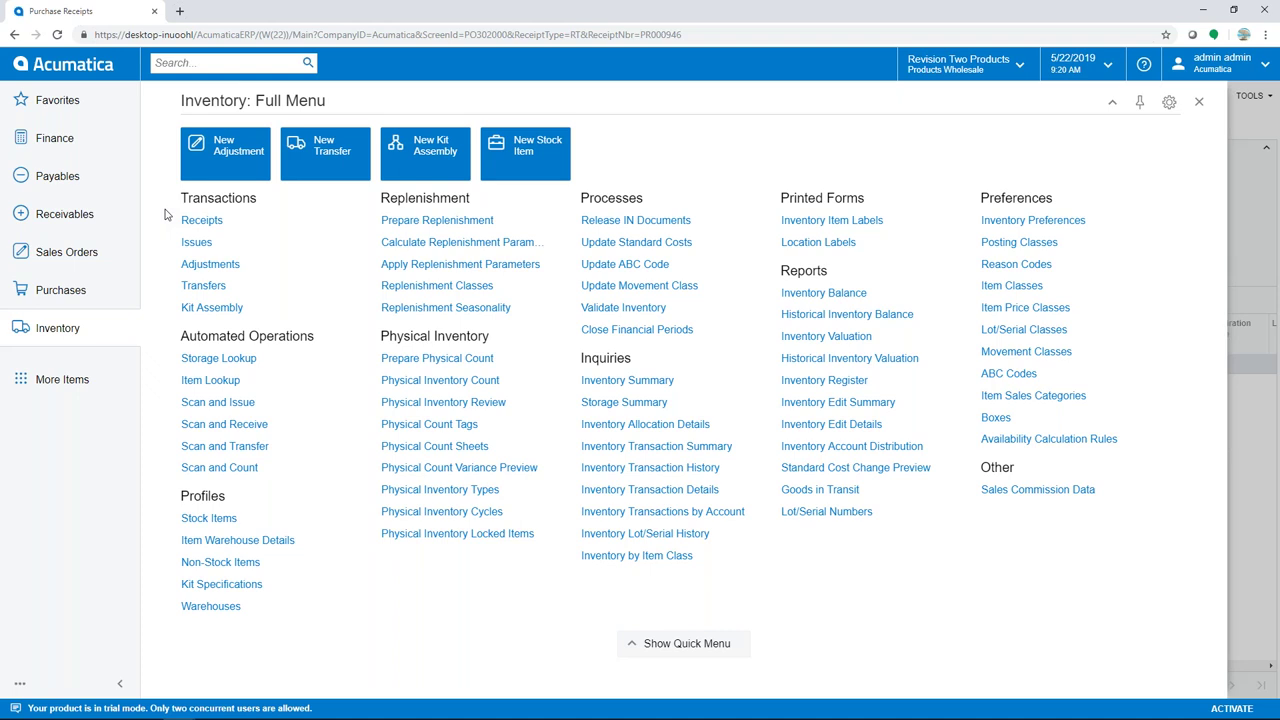
Start a new 2-Step transfer from warehouse WHOLESALE to RETAIL
{"action": "left_click", "coordinate": [203, 286]}
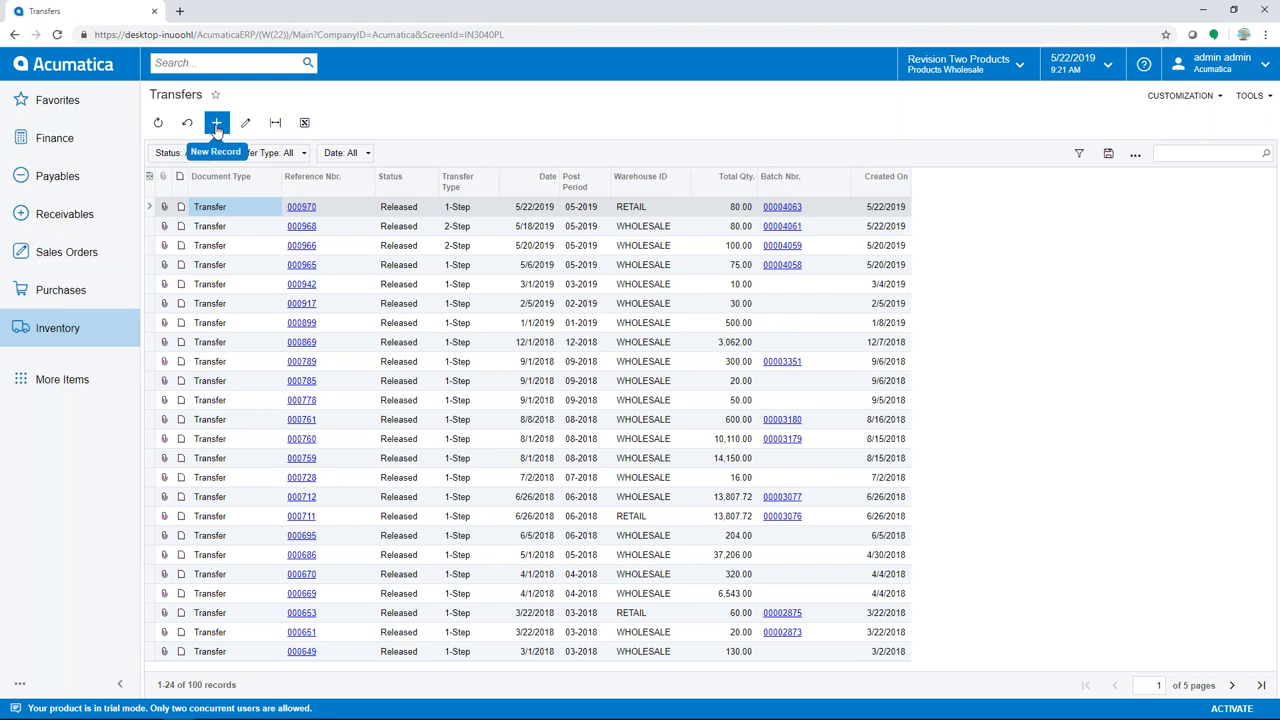
{"action": "left_click", "coordinate": [216, 123]}
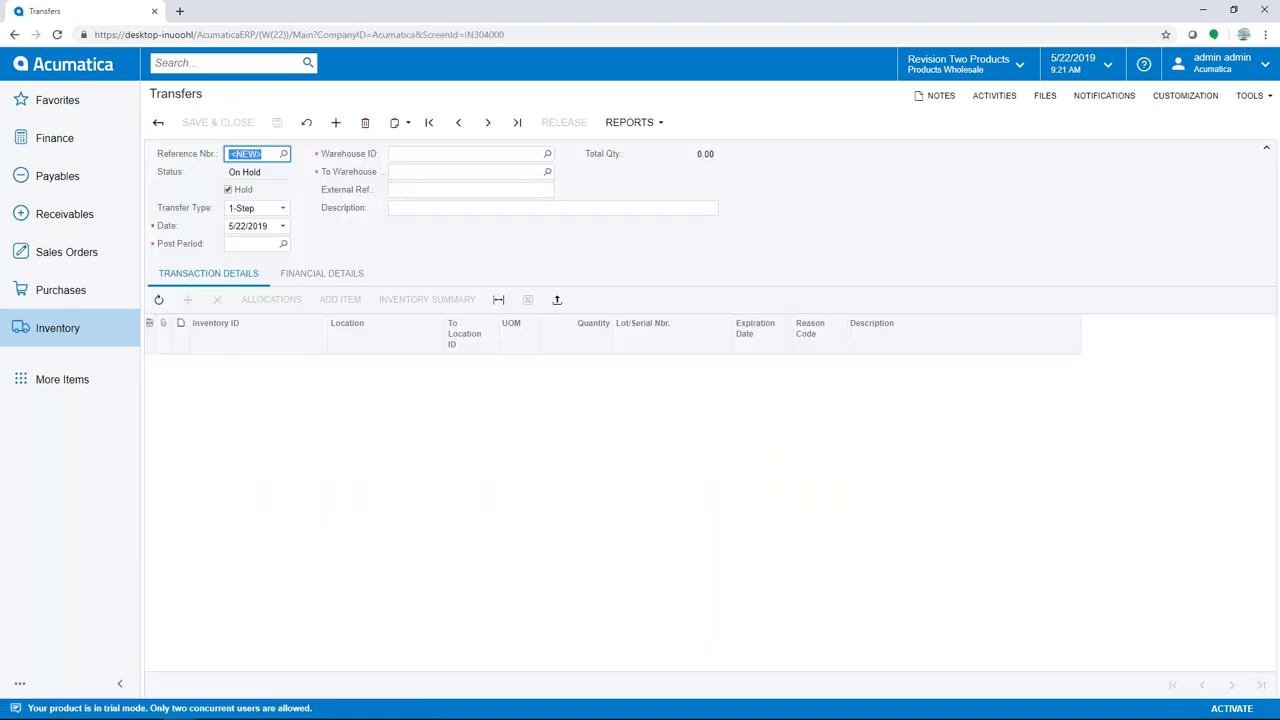
{"action": "left_click", "coordinate": [282, 208]}
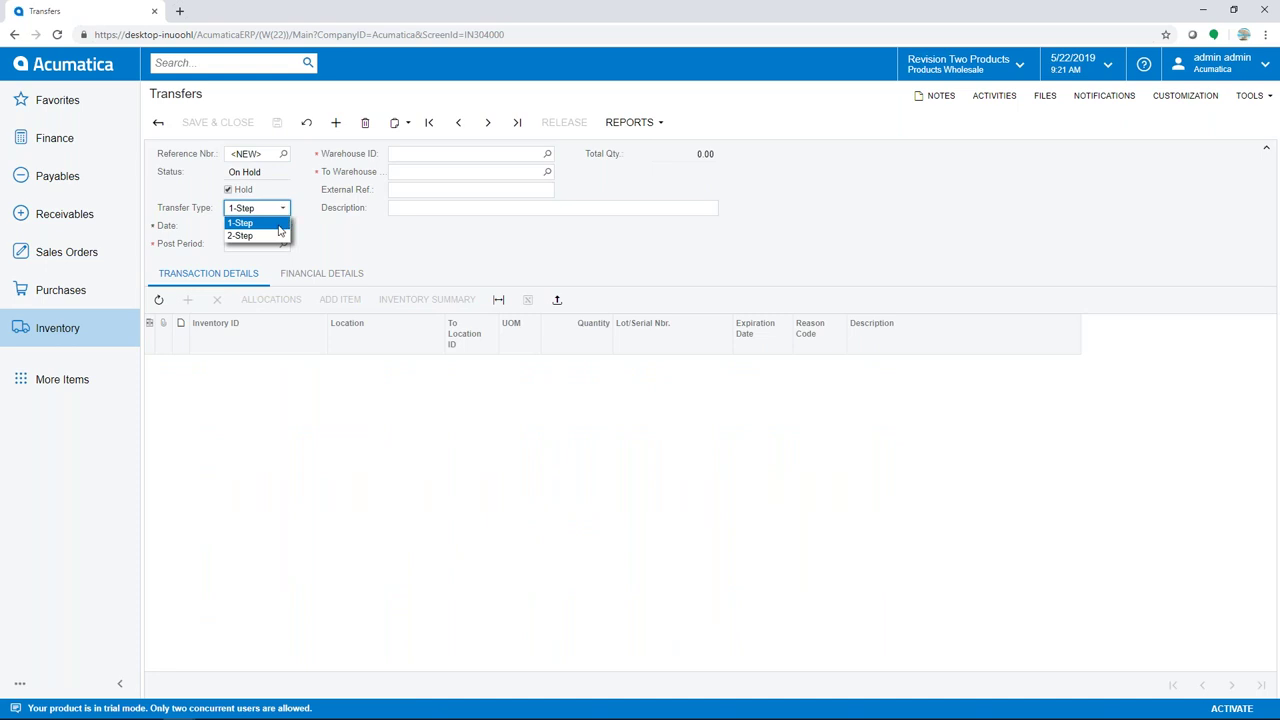
{"action": "left_click", "coordinate": [258, 236]}
{"action": "left_click", "coordinate": [408, 155]}
{"action": "type", "text": "whole"}
{"action": "key", "text": "Tab"}
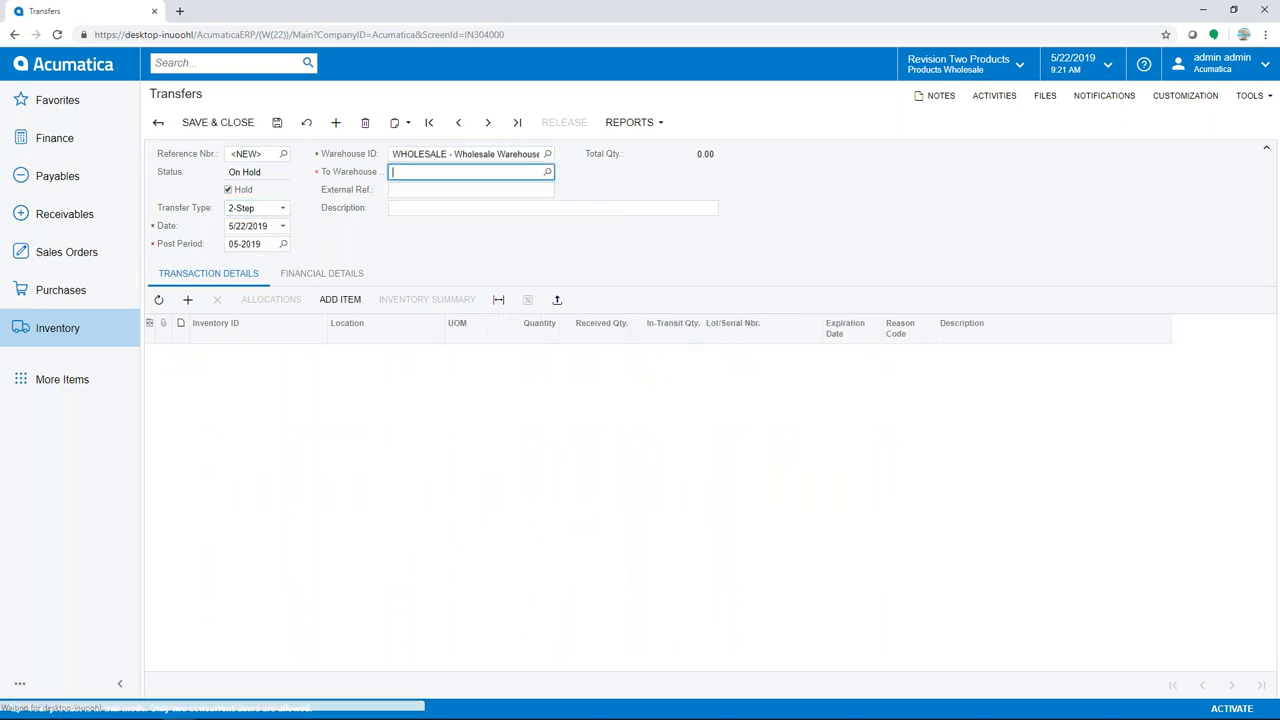
{"action": "type", "text": "ret"}
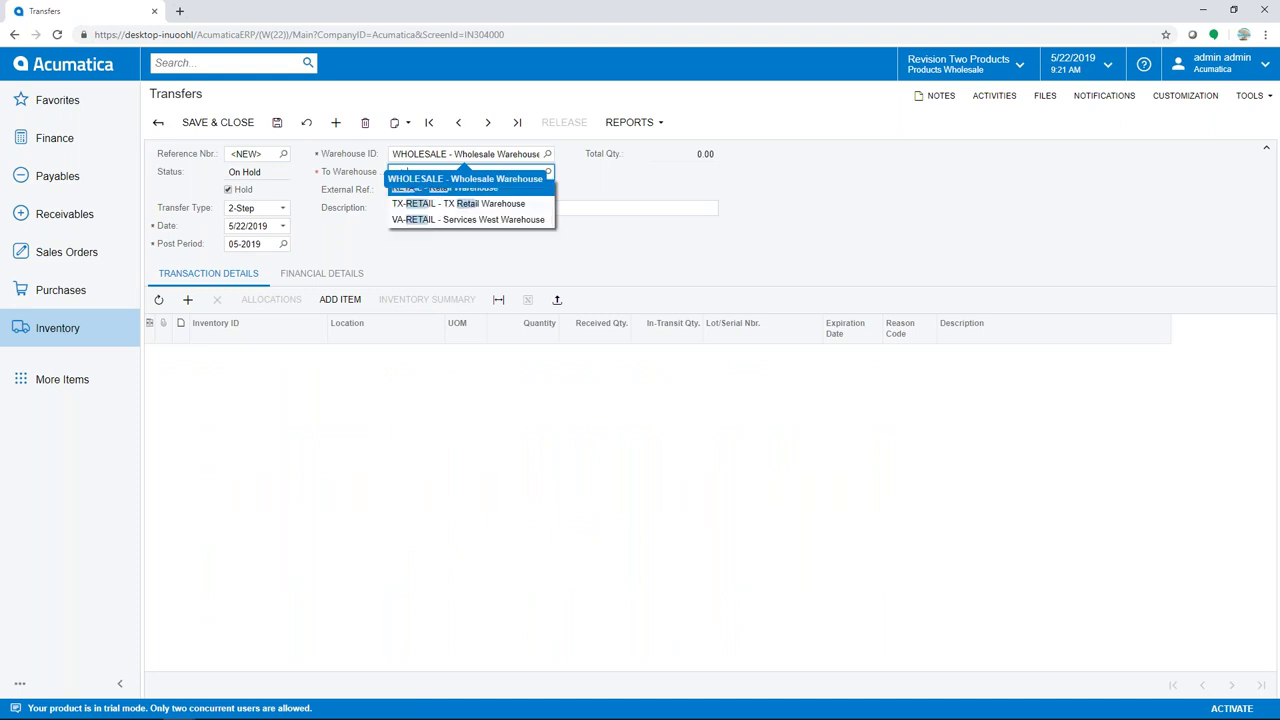
{"action": "key", "text": "Tab"}
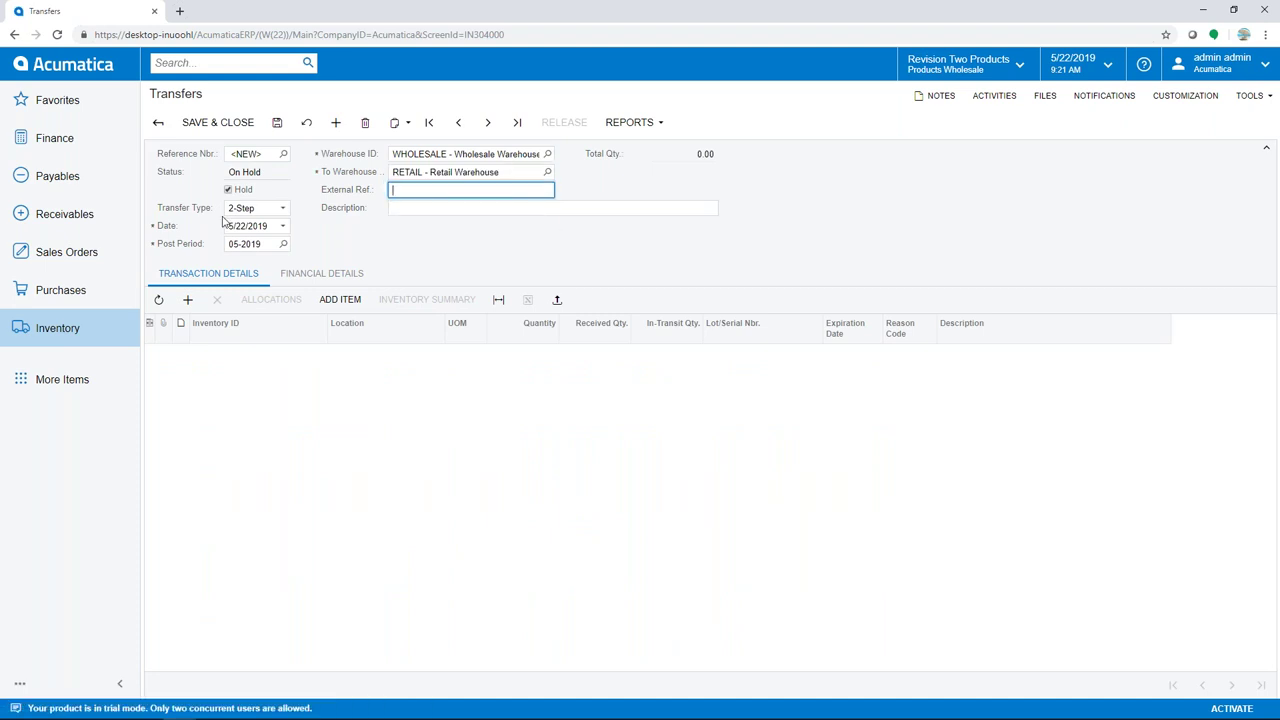
Add a line of 75 AALEGO500 from location R1S1, clear Hold and release the transfer
{"action": "left_click", "coordinate": [187, 299]}
{"action": "type", "text": "aal"}
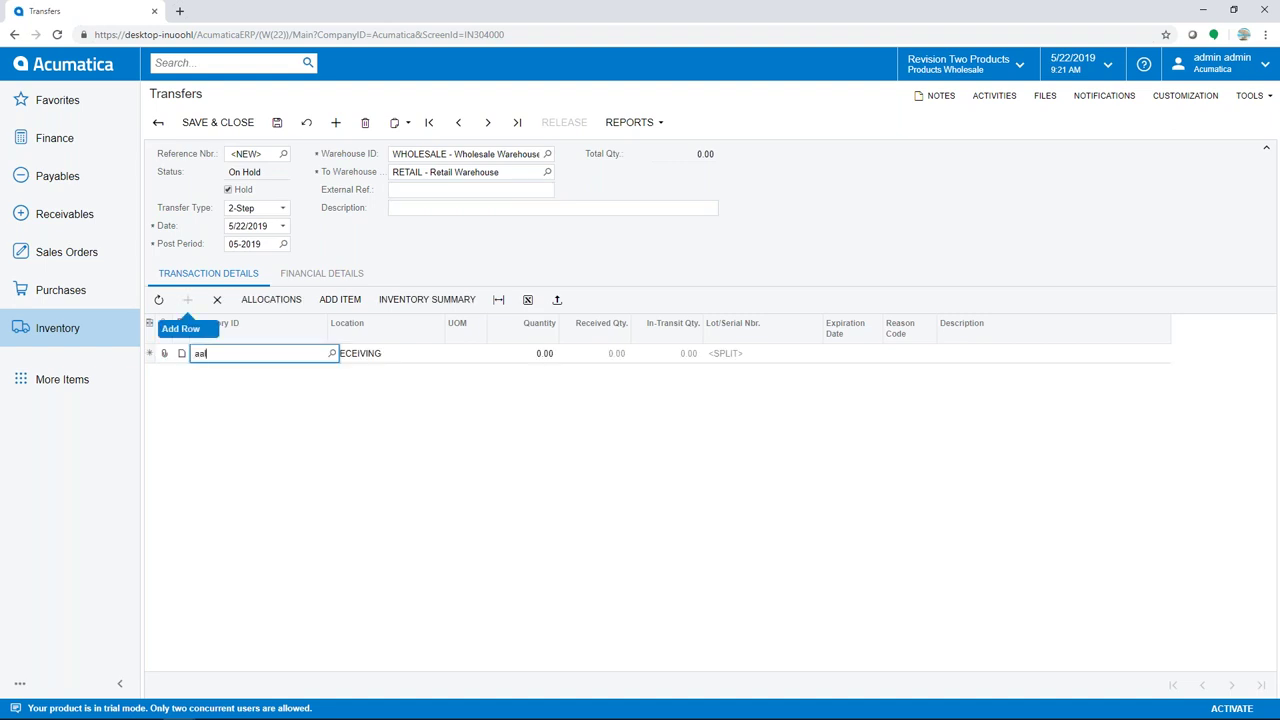
{"action": "key", "text": "Tab"}
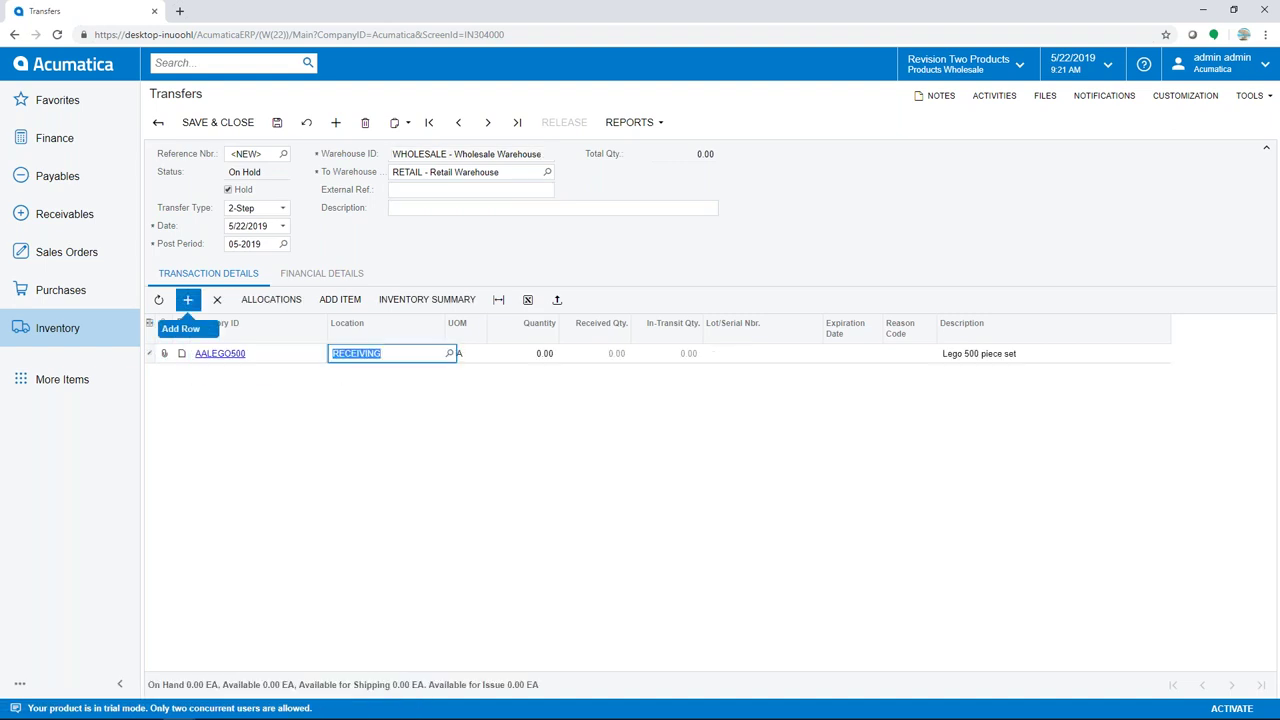
{"action": "left_click", "coordinate": [449, 353]}
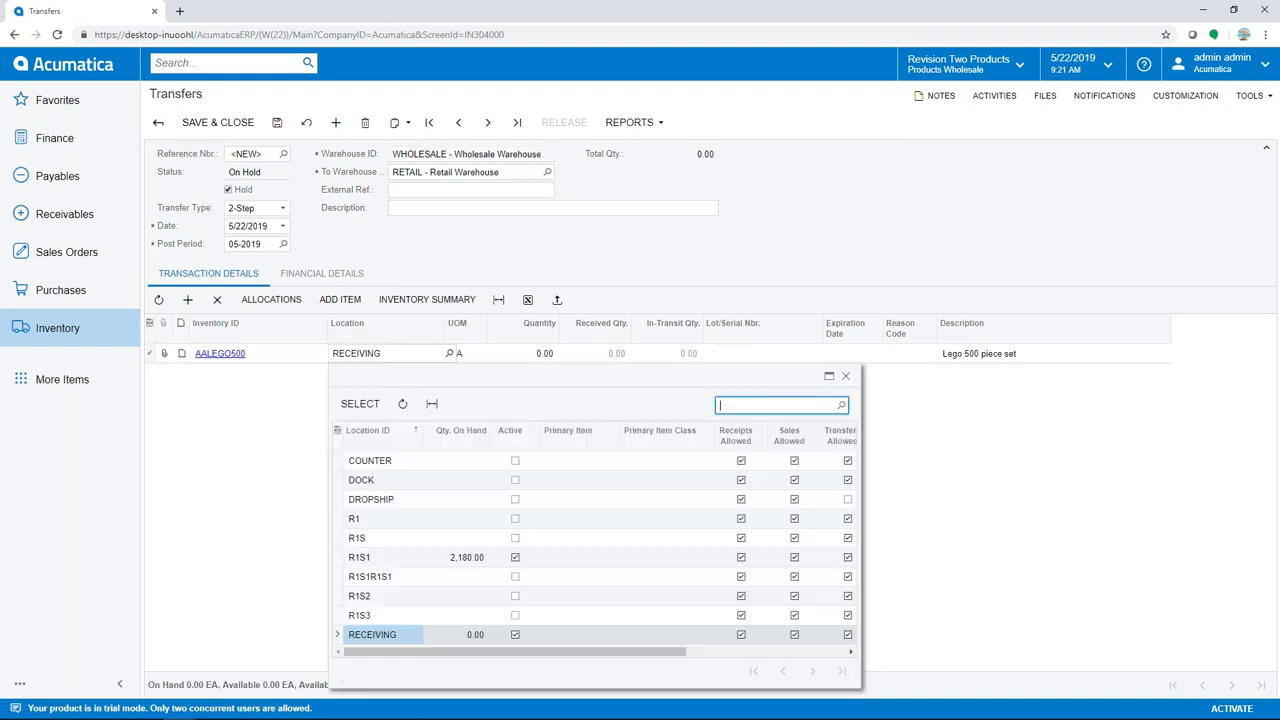
{"action": "double_click", "coordinate": [368, 558]}
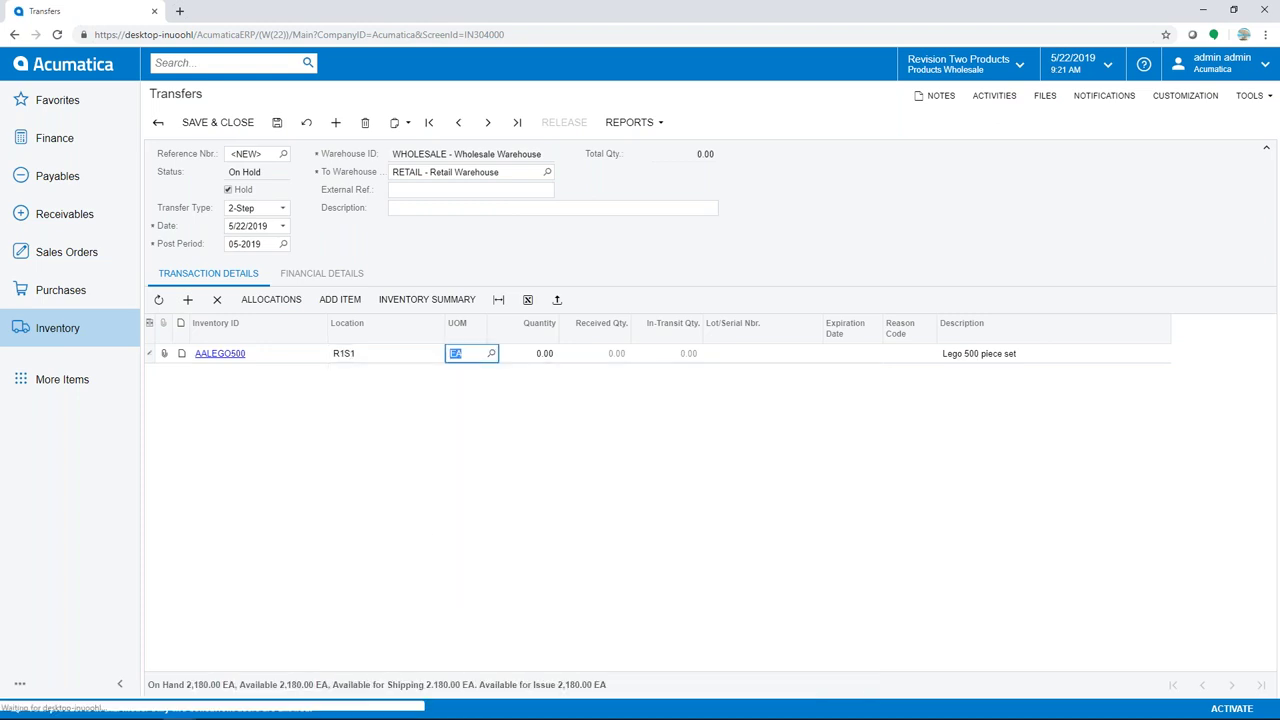
{"action": "key", "text": "Tab"}
{"action": "type", "text": "75"}
{"action": "key", "text": "Tab"}
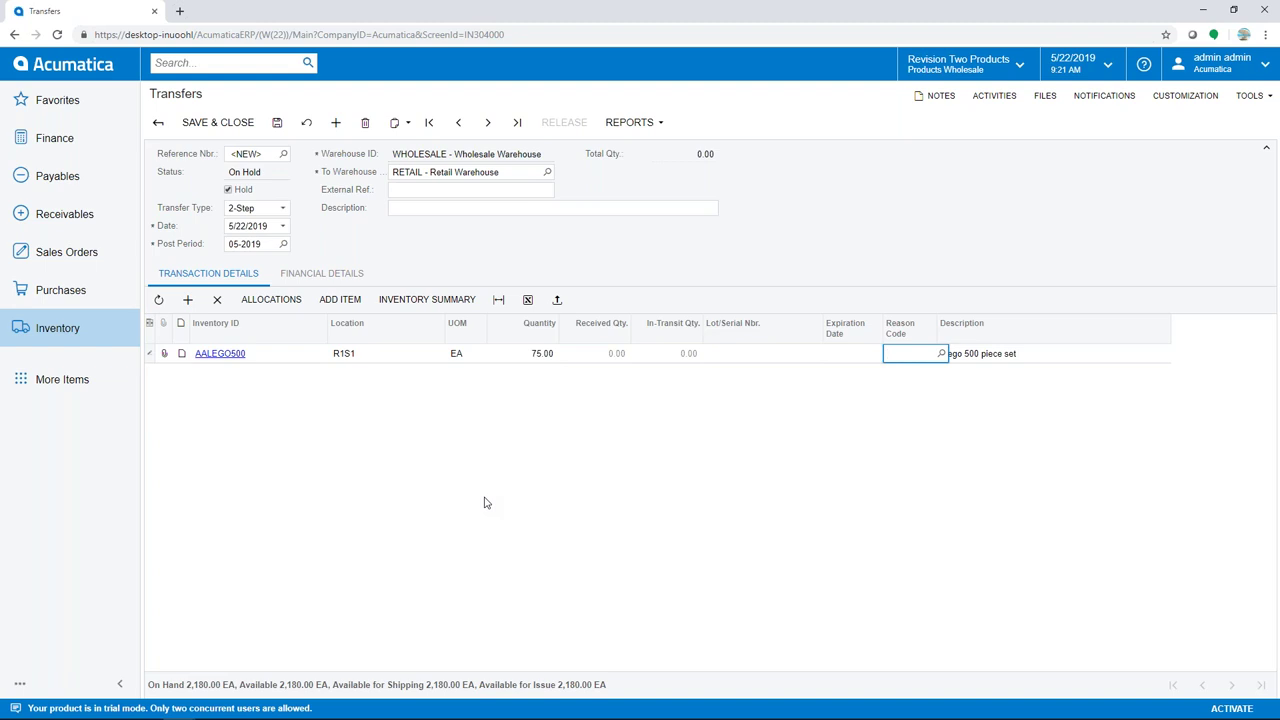
{"action": "left_click", "coordinate": [229, 191]}
{"action": "left_click", "coordinate": [557, 129]}
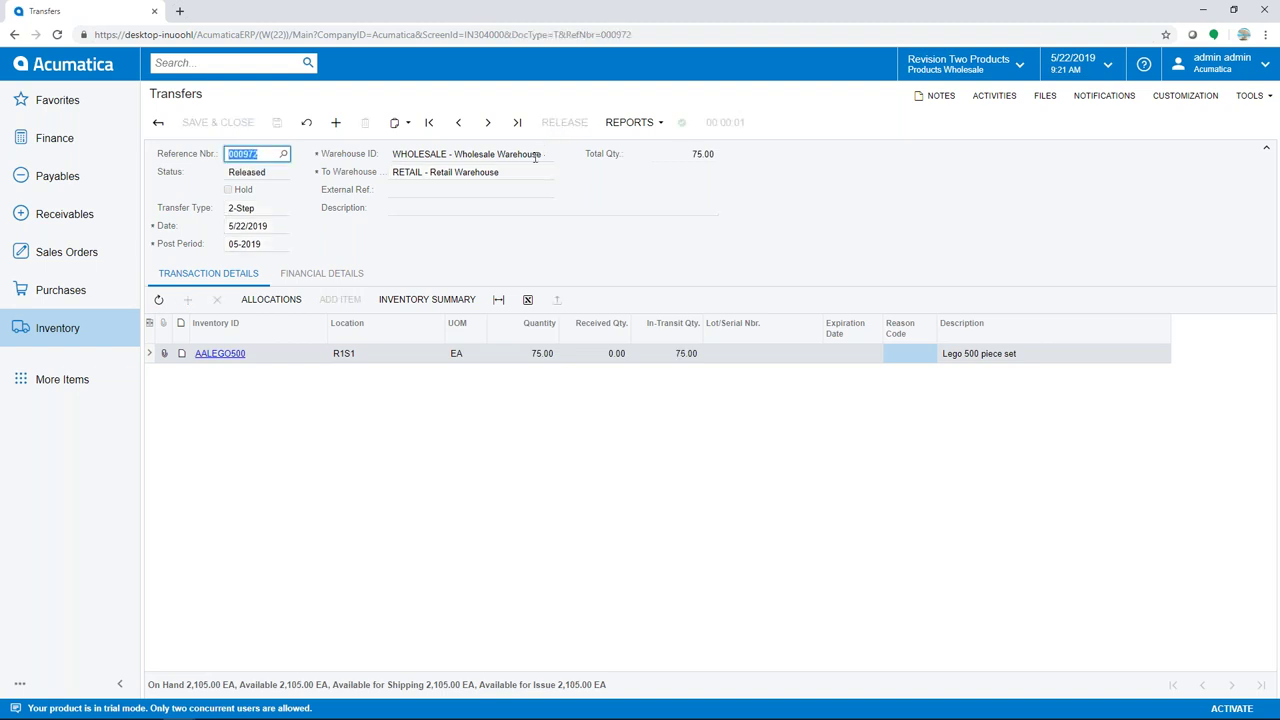
Review the transfer's GL batch 00004065 from its financial details, then return to the Inventory menu
{"action": "left_click", "coordinate": [329, 282]}
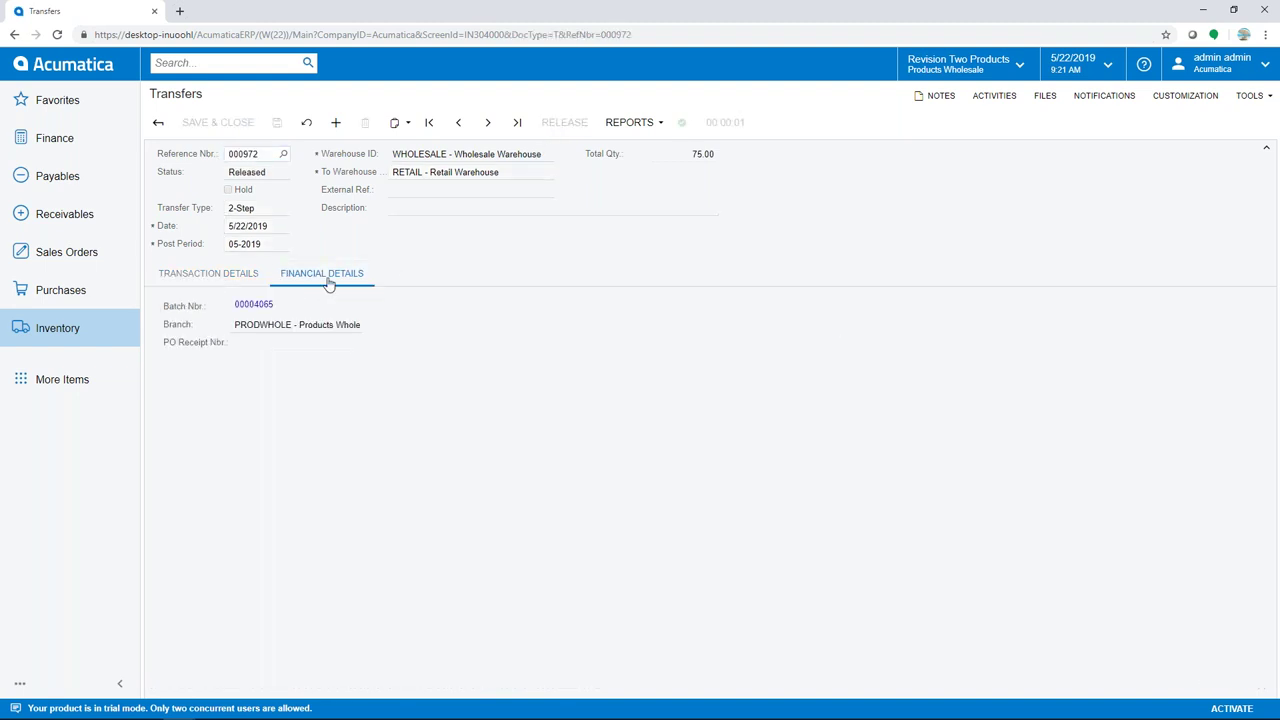
{"action": "left_click", "coordinate": [253, 305]}
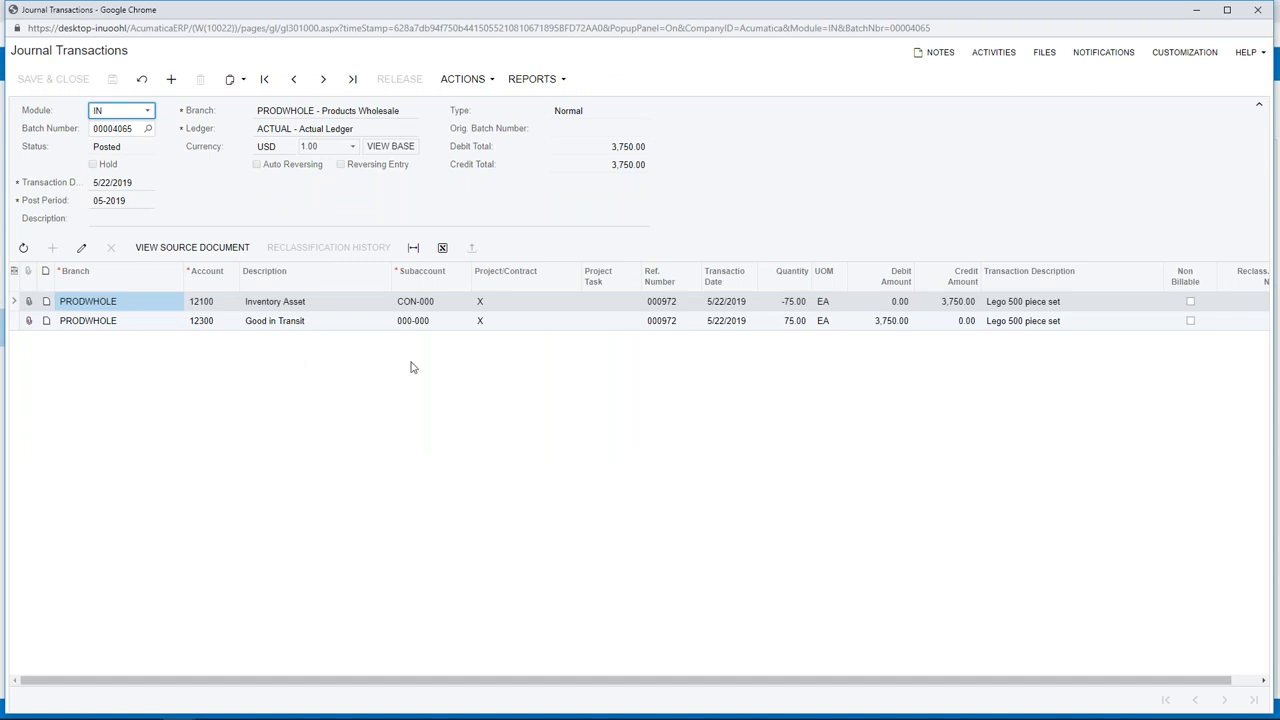
{"action": "left_click", "coordinate": [1259, 11]}
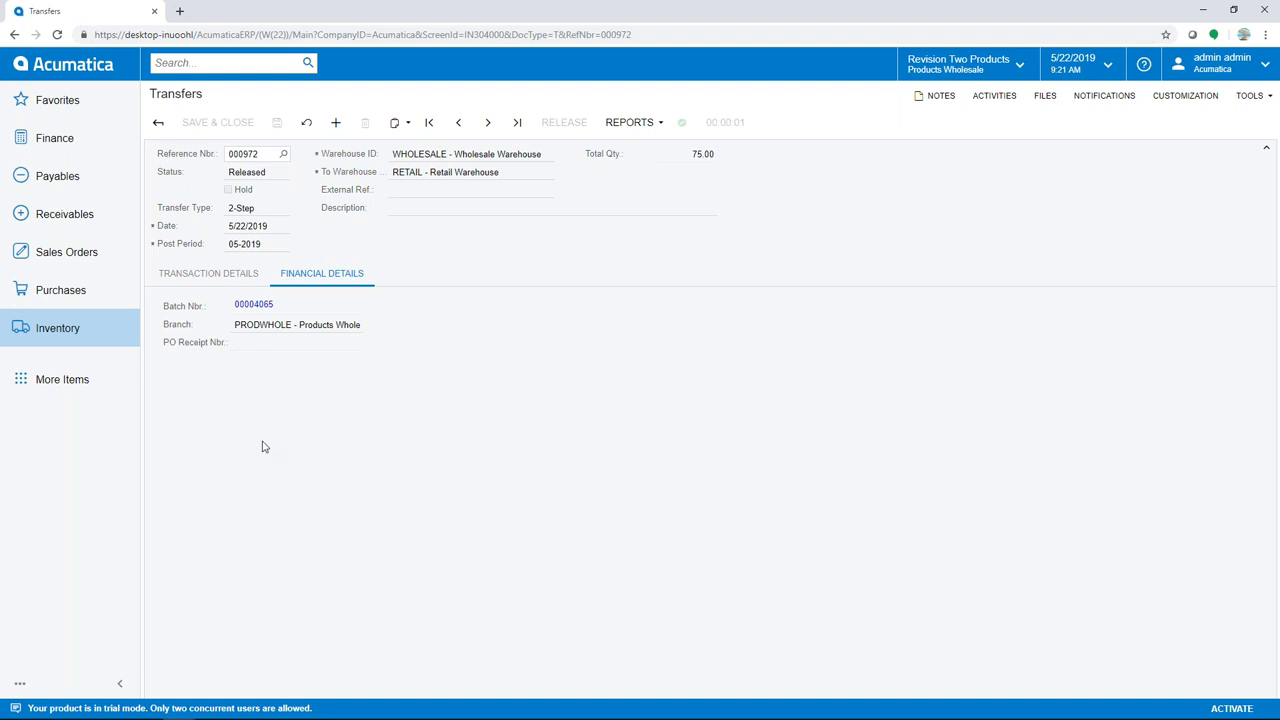
{"action": "left_click", "coordinate": [69, 326]}
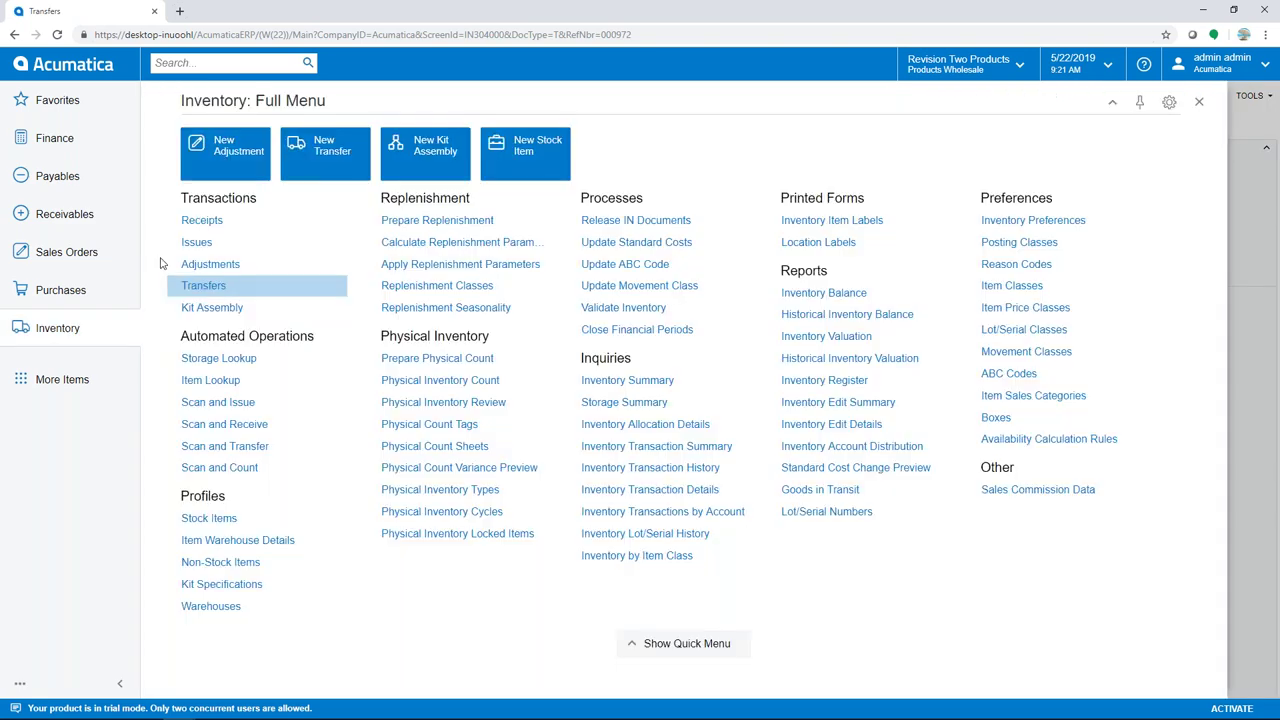
Create a receipt for transfer 000972, clear Hold and release it as receipt 000973
{"action": "left_click", "coordinate": [201, 221]}
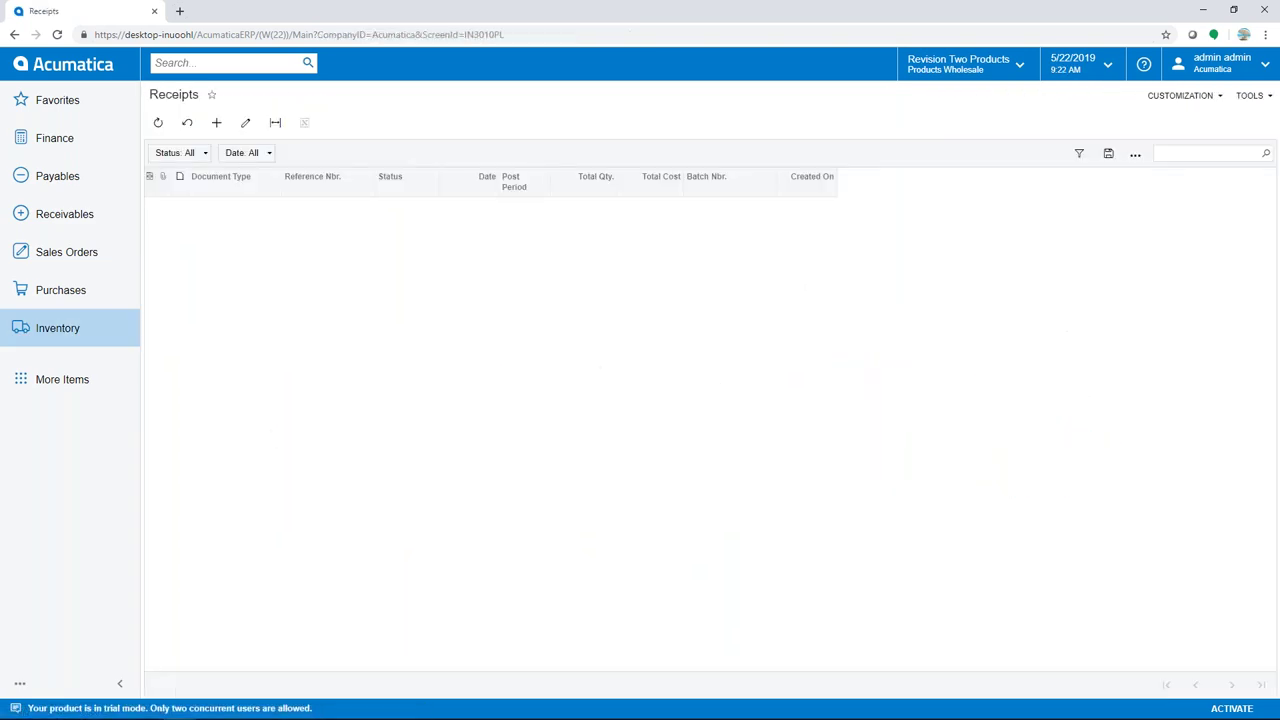
{"action": "left_click", "coordinate": [216, 122]}
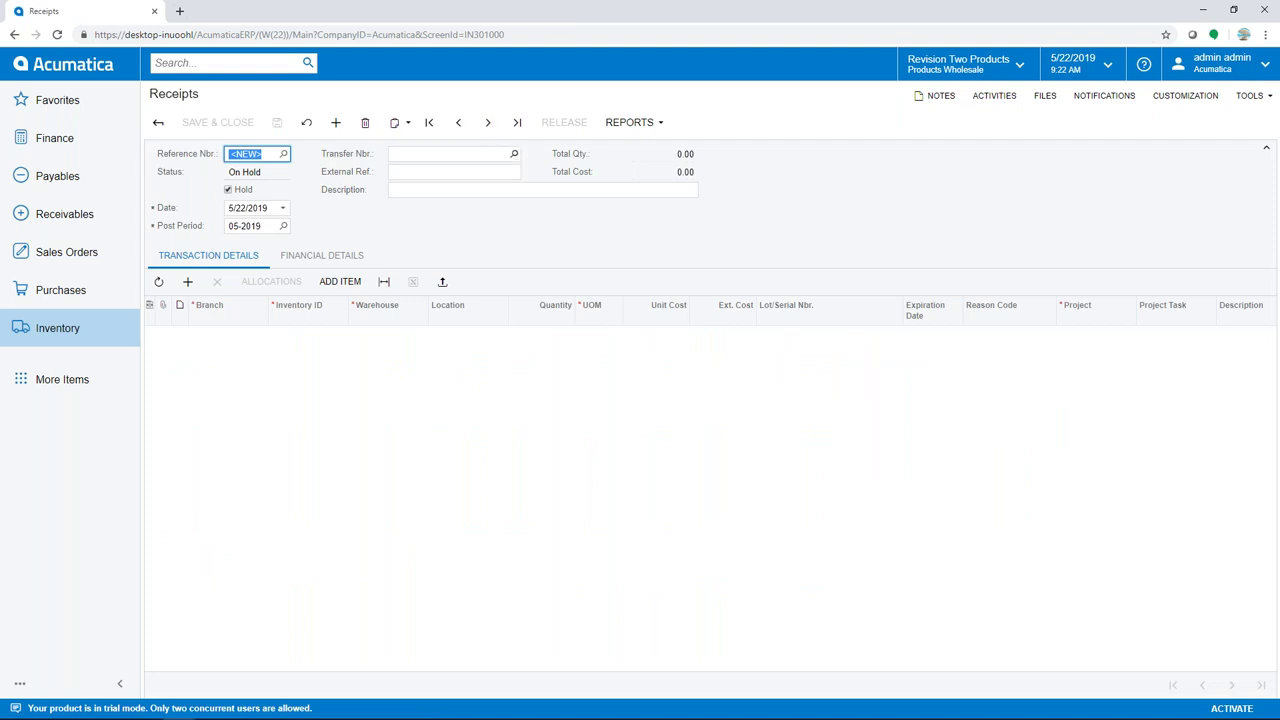
{"action": "left_click", "coordinate": [513, 153]}
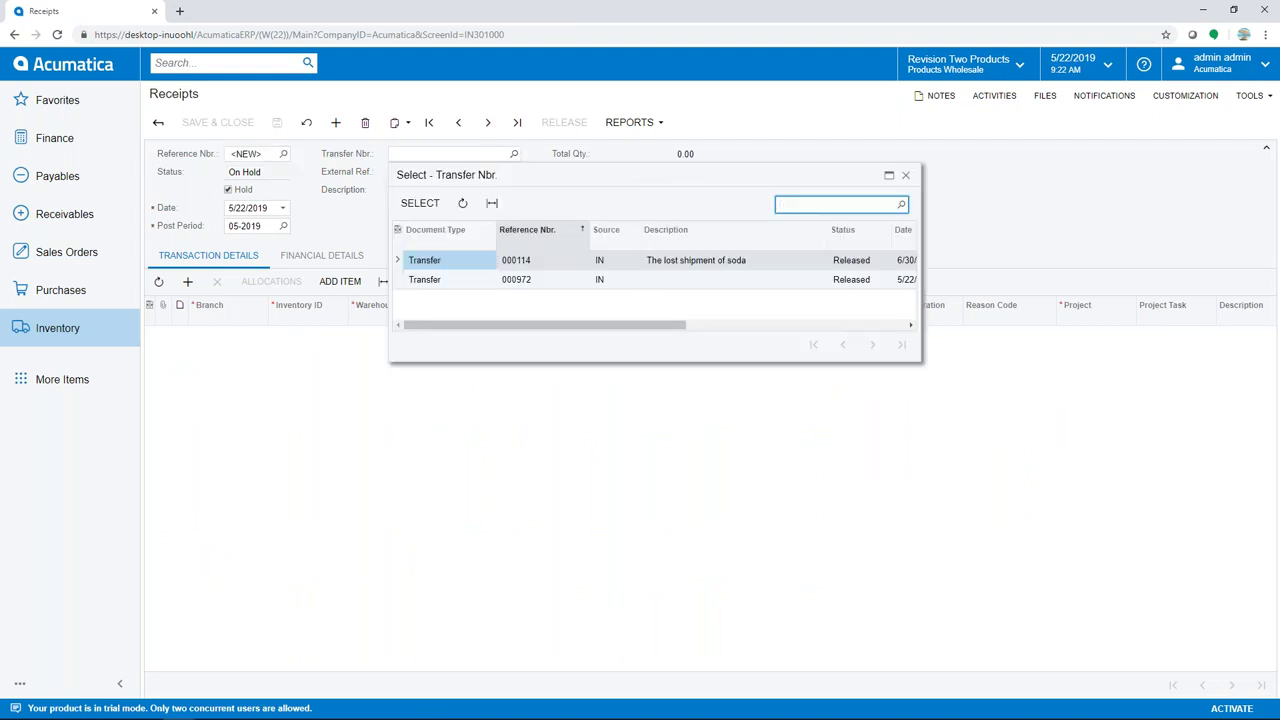
{"action": "left_click", "coordinate": [451, 283]}
{"action": "double_click", "coordinate": [451, 283]}
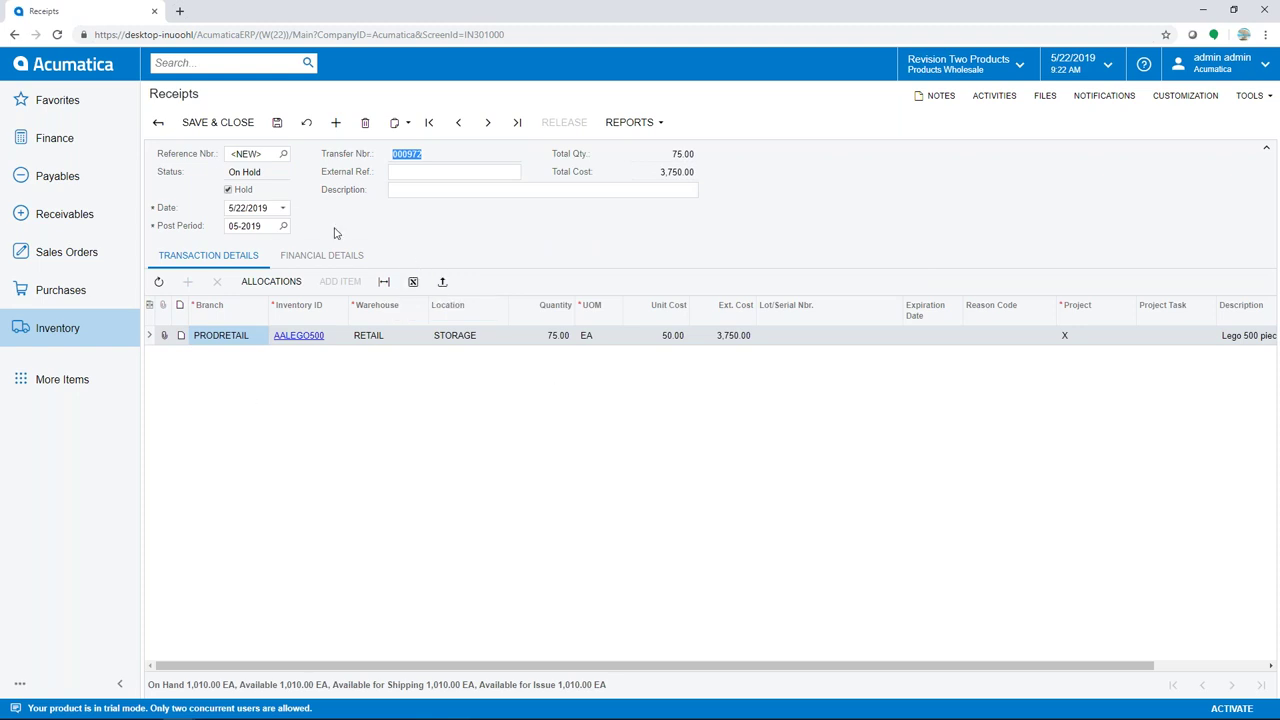
{"action": "left_click", "coordinate": [227, 189]}
{"action": "left_click", "coordinate": [548, 122]}
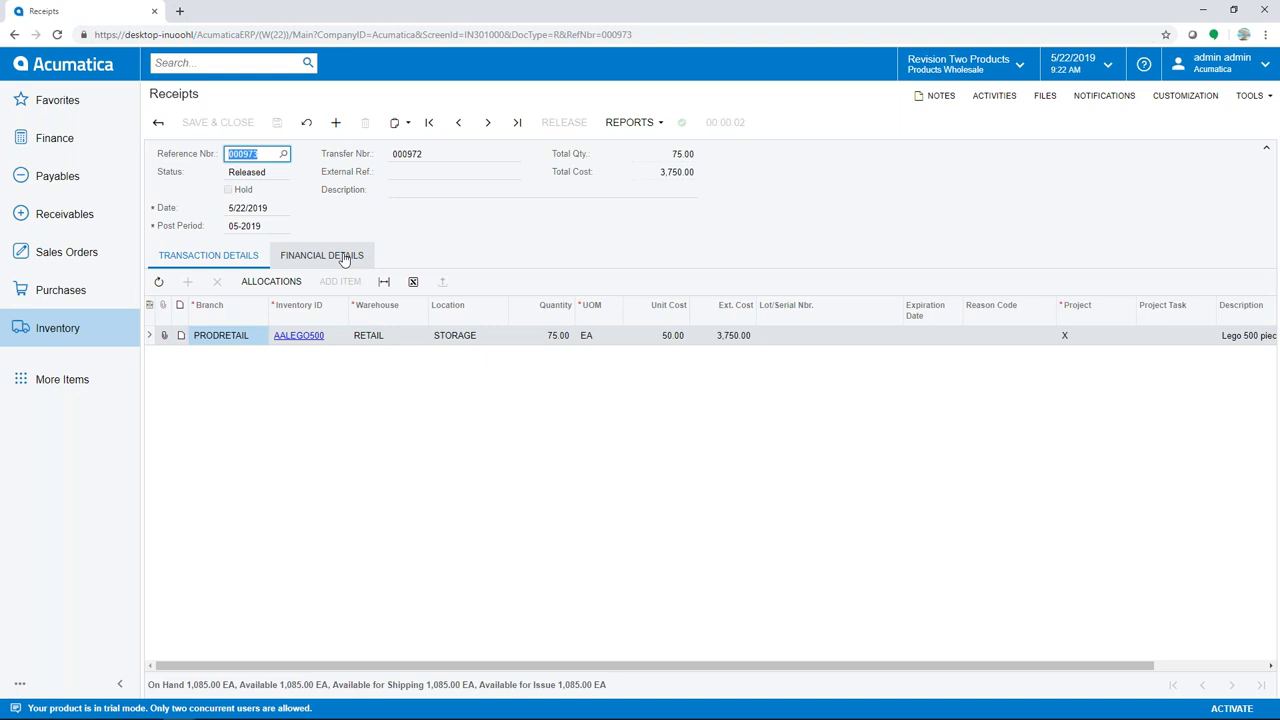
{"action": "left_click", "coordinate": [342, 256]}
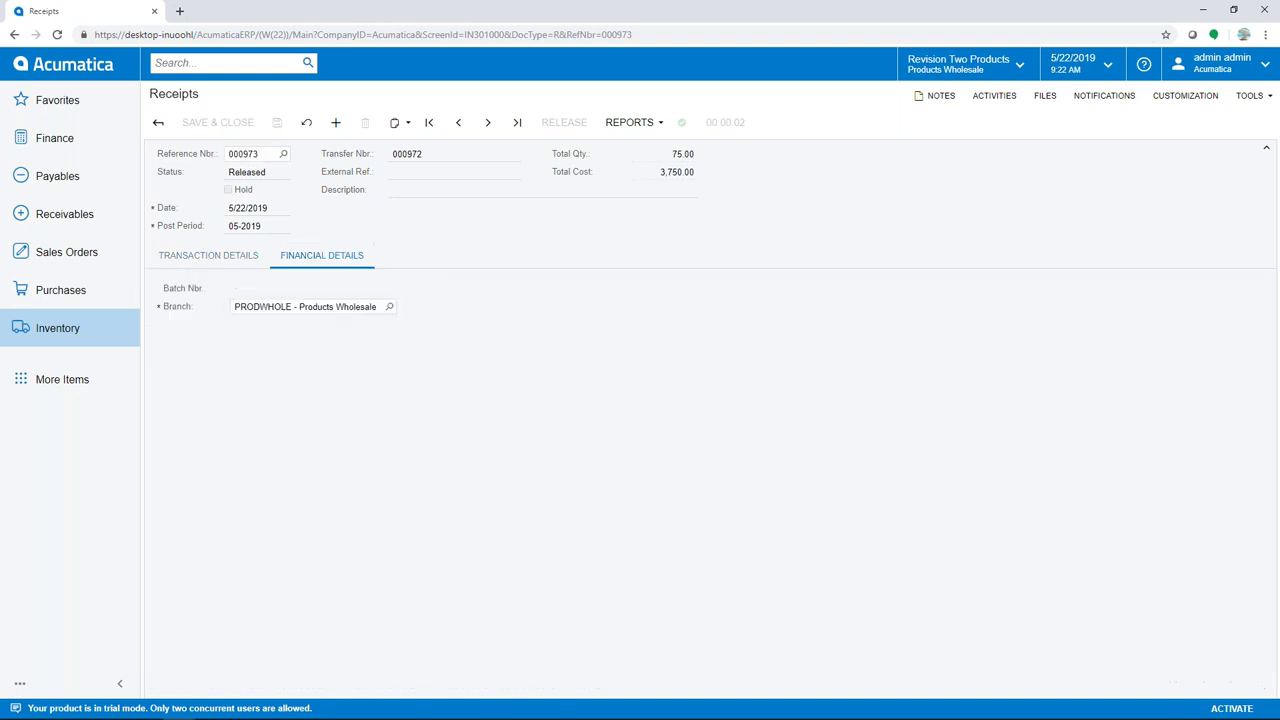
{"action": "left_click", "coordinate": [253, 286]}
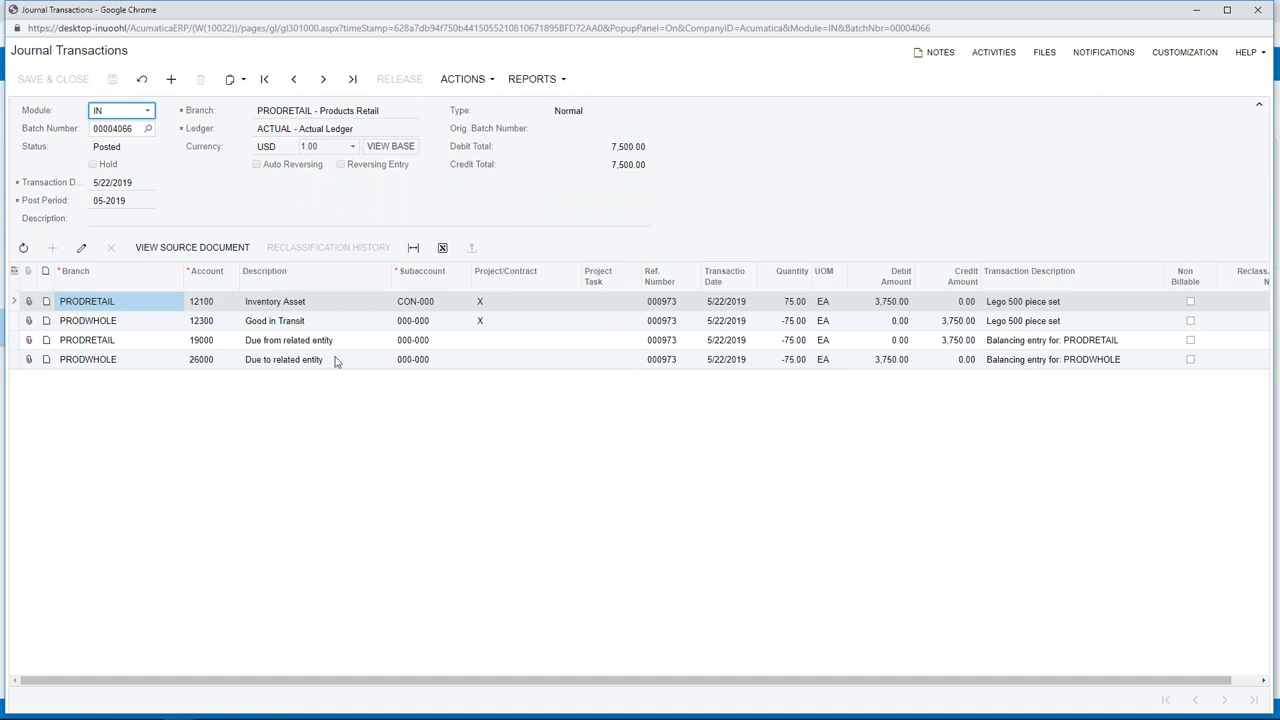
{"action": "left_click", "coordinate": [1258, 10]}
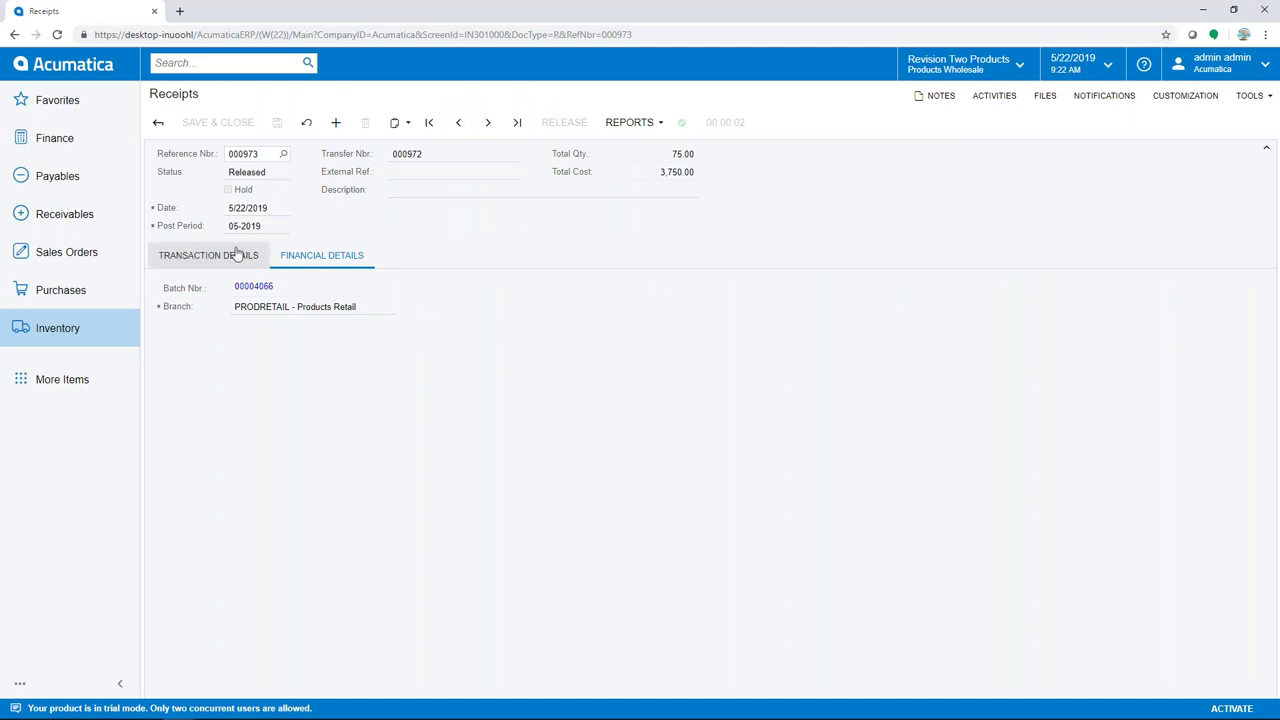
Review the A, H and L movement classes, then go to the Stock Items list
{"action": "left_click", "coordinate": [70, 329]}
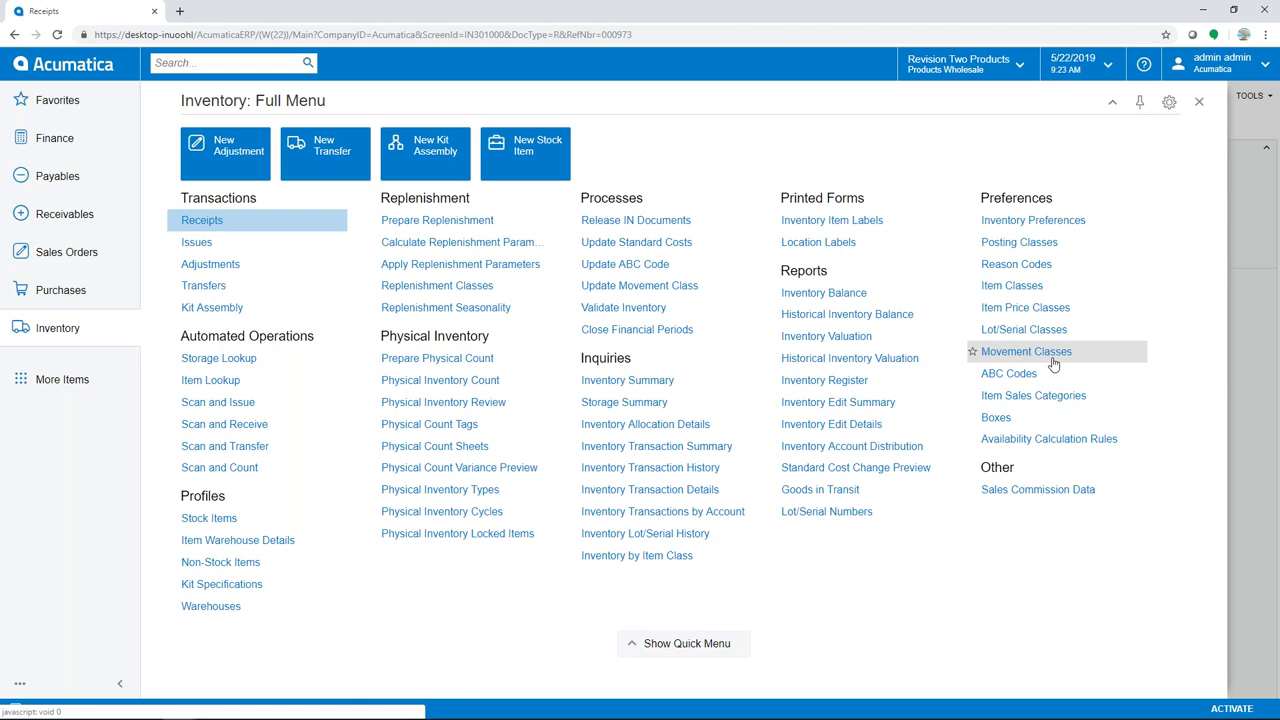
{"action": "left_click", "coordinate": [1030, 352]}
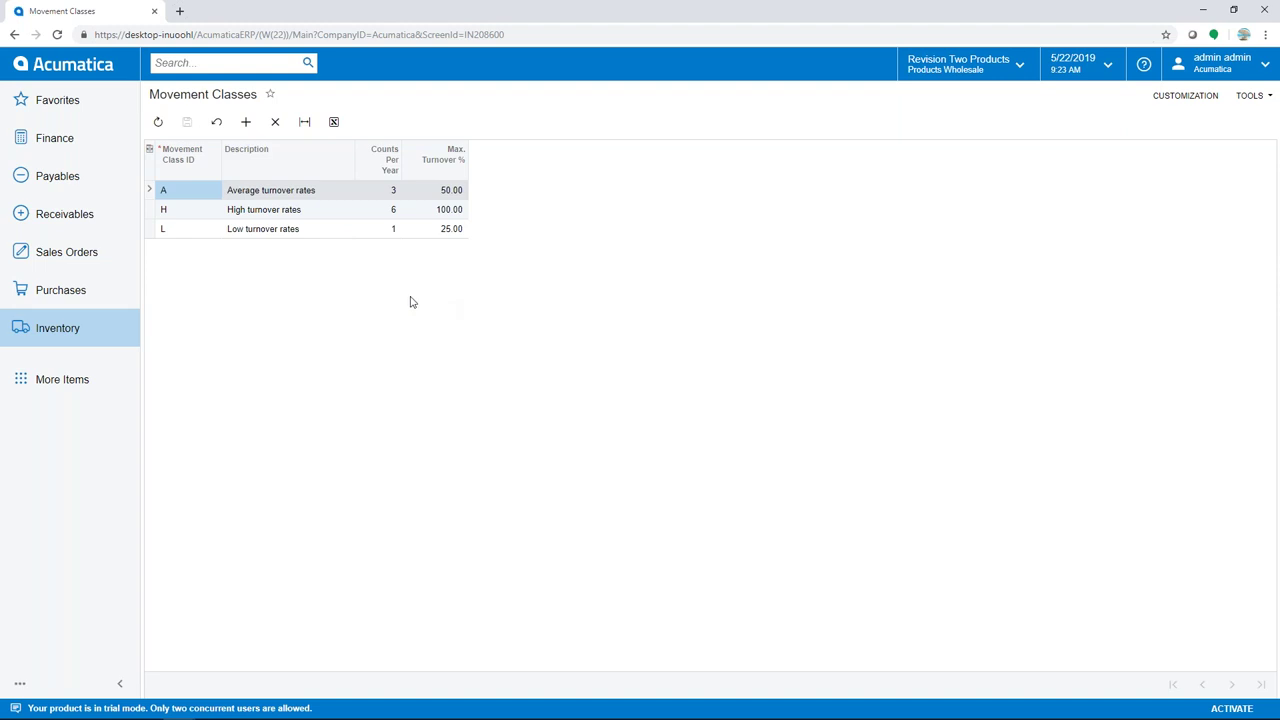
{"action": "left_click", "coordinate": [53, 335]}
{"action": "left_click", "coordinate": [195, 521]}
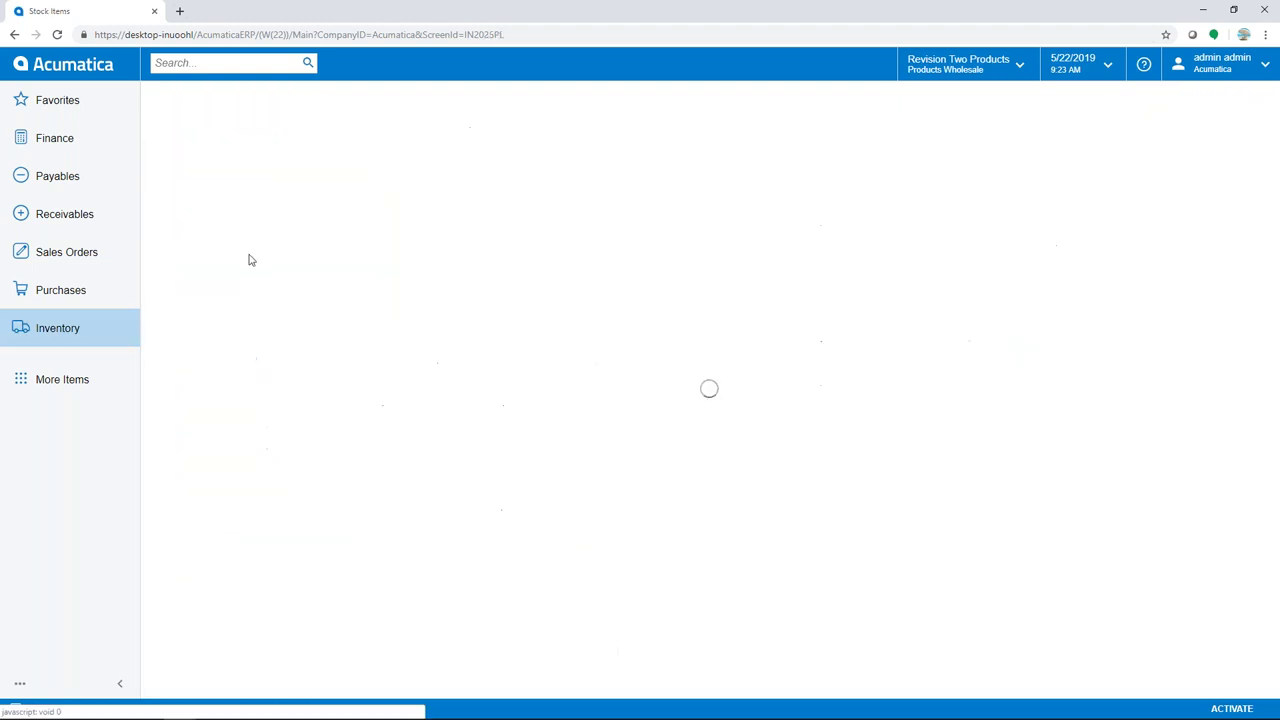
Check AACOMPUT01's physical inventory settings, finding its Movement Class empty
{"action": "left_click", "coordinate": [213, 208]}
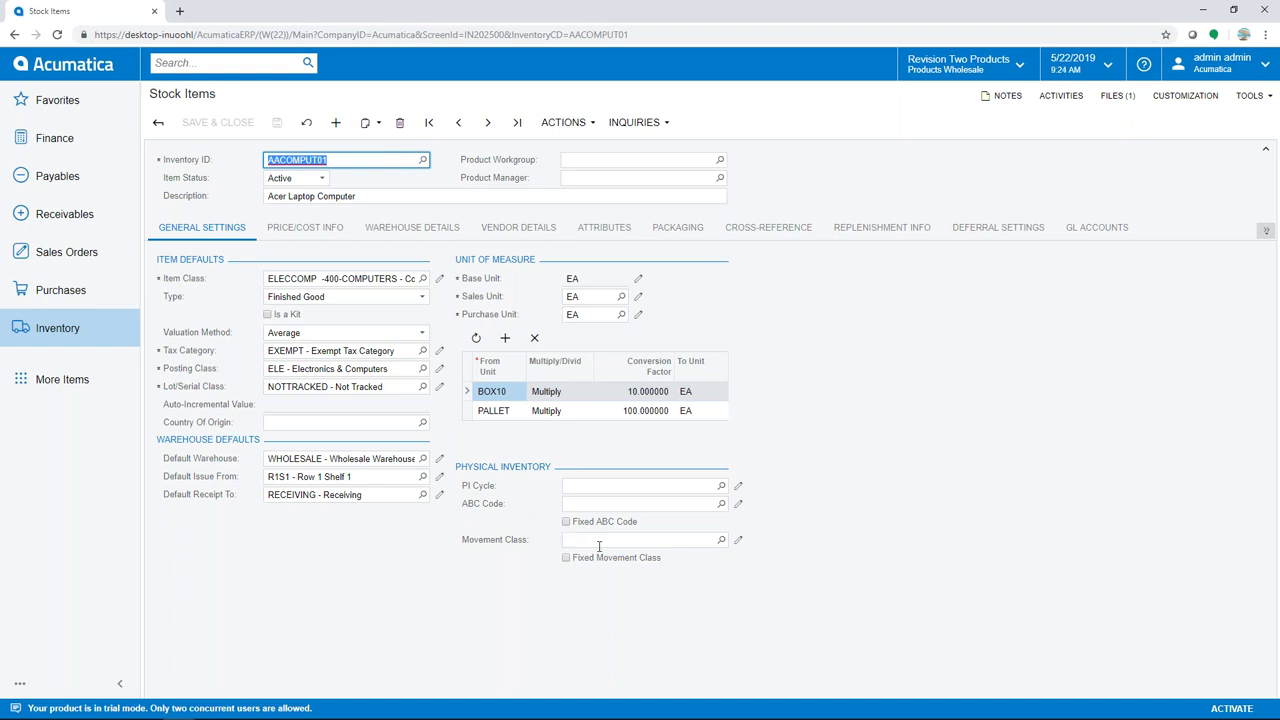
{"action": "left_click", "coordinate": [75, 335]}
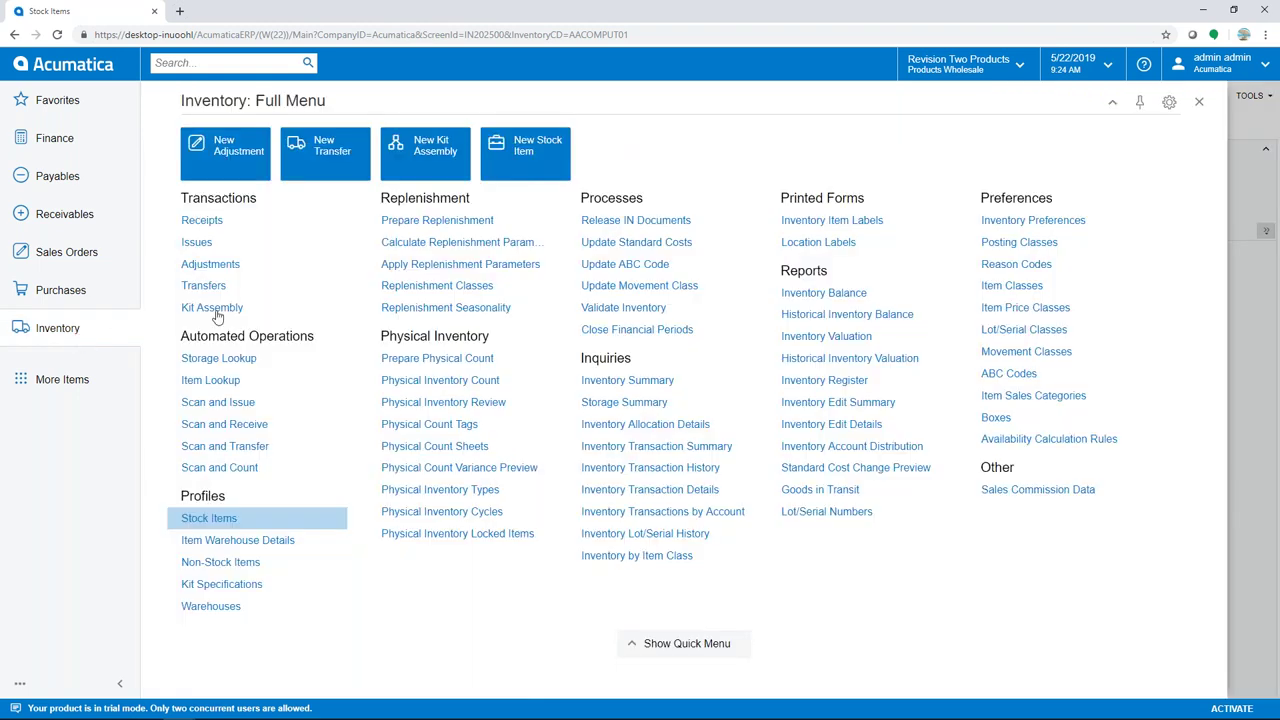
Run Update Movement Class for warehouse RETAIL, year 2018, period 10
{"action": "left_click", "coordinate": [598, 290]}
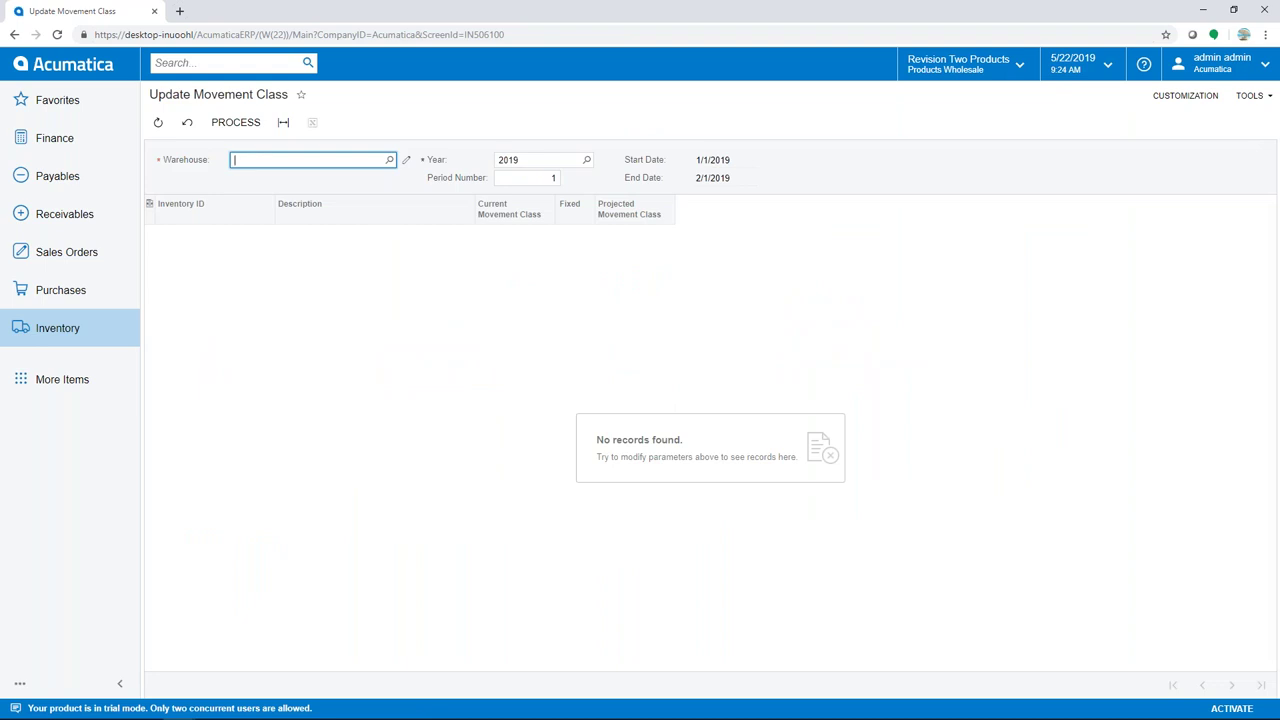
{"action": "left_click", "coordinate": [338, 163]}
{"action": "type", "text": "reta"}
{"action": "key", "text": "Return"}
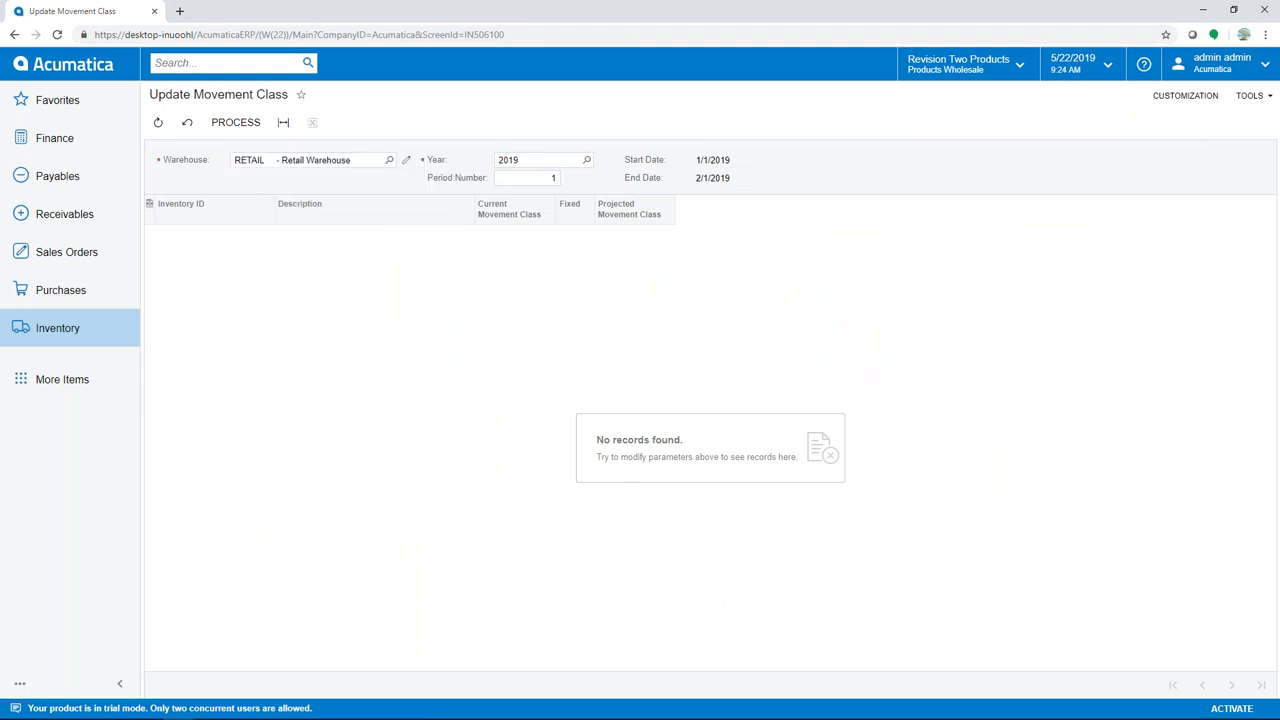
{"action": "left_click", "coordinate": [544, 159]}
{"action": "type", "text": "2018"}
{"action": "key", "text": "Tab"}
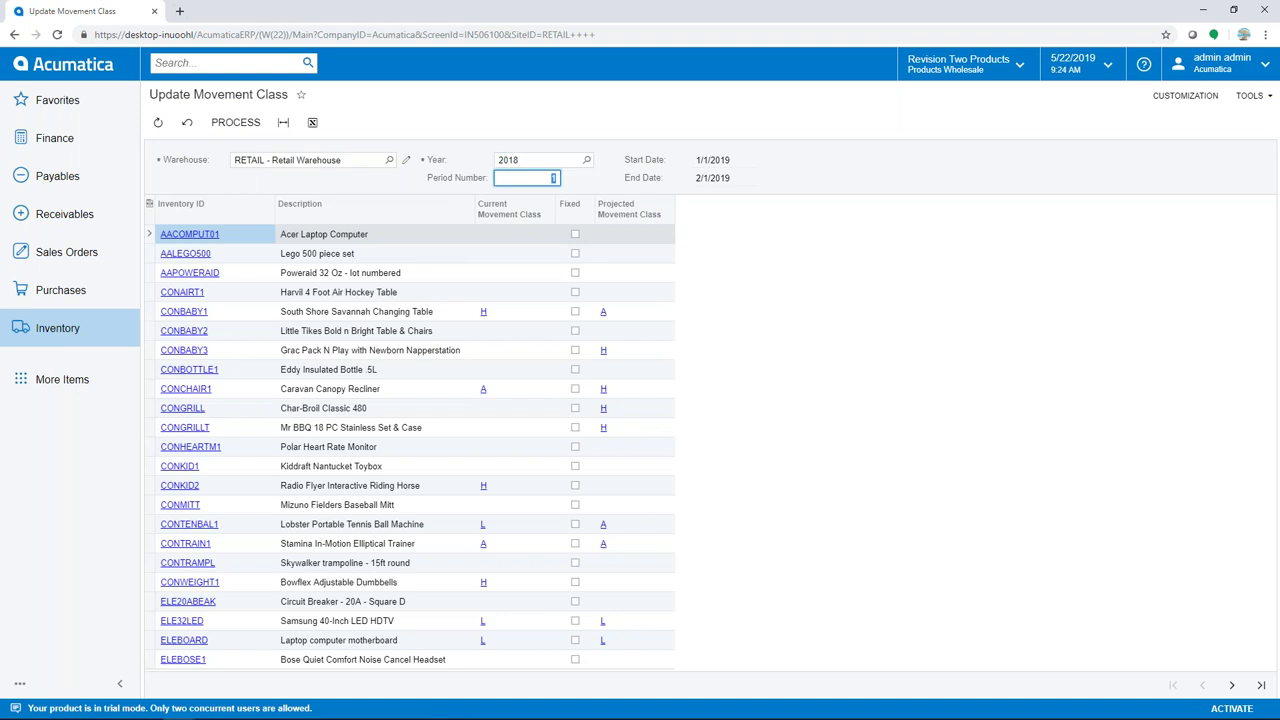
{"action": "type", "text": "10"}
{"action": "key", "text": "Tab"}
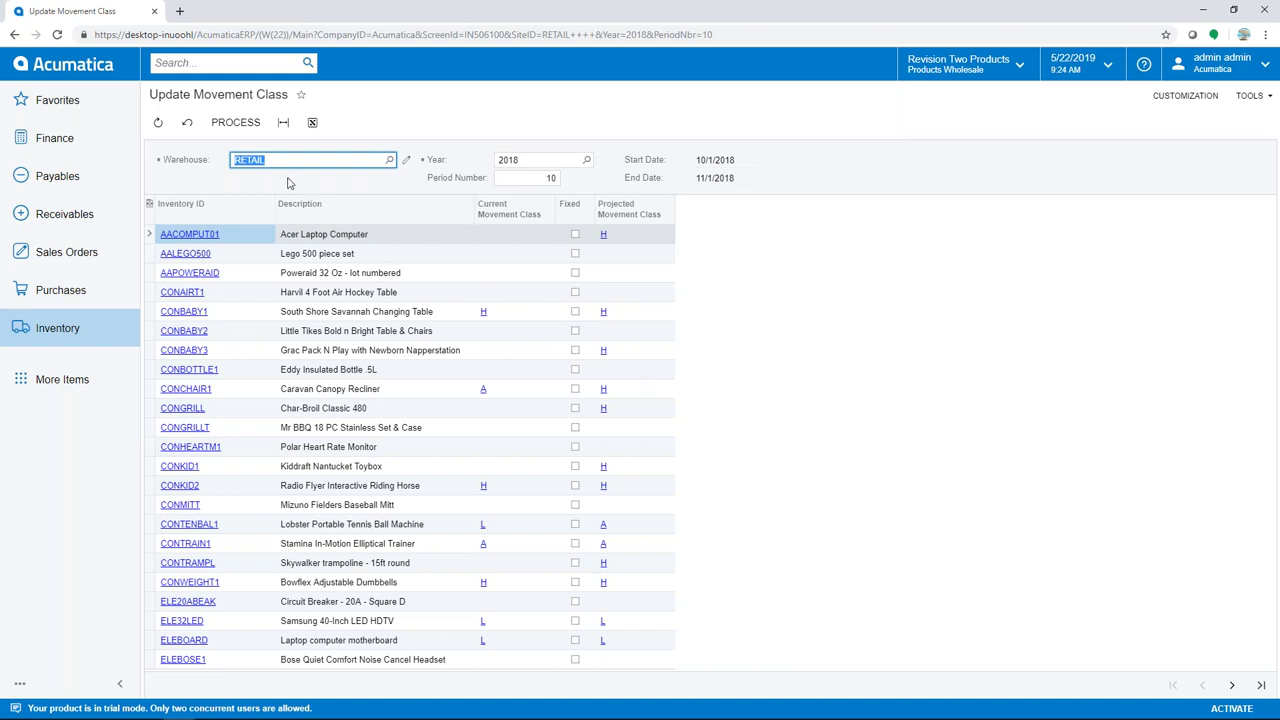
{"action": "left_click", "coordinate": [228, 131]}
{"action": "left_click", "coordinate": [46, 337]}
Confirm AACOMPUT01 in RETAIL shows movement class H, then go to Prepare Physical Count
{"action": "left_click", "coordinate": [205, 541]}
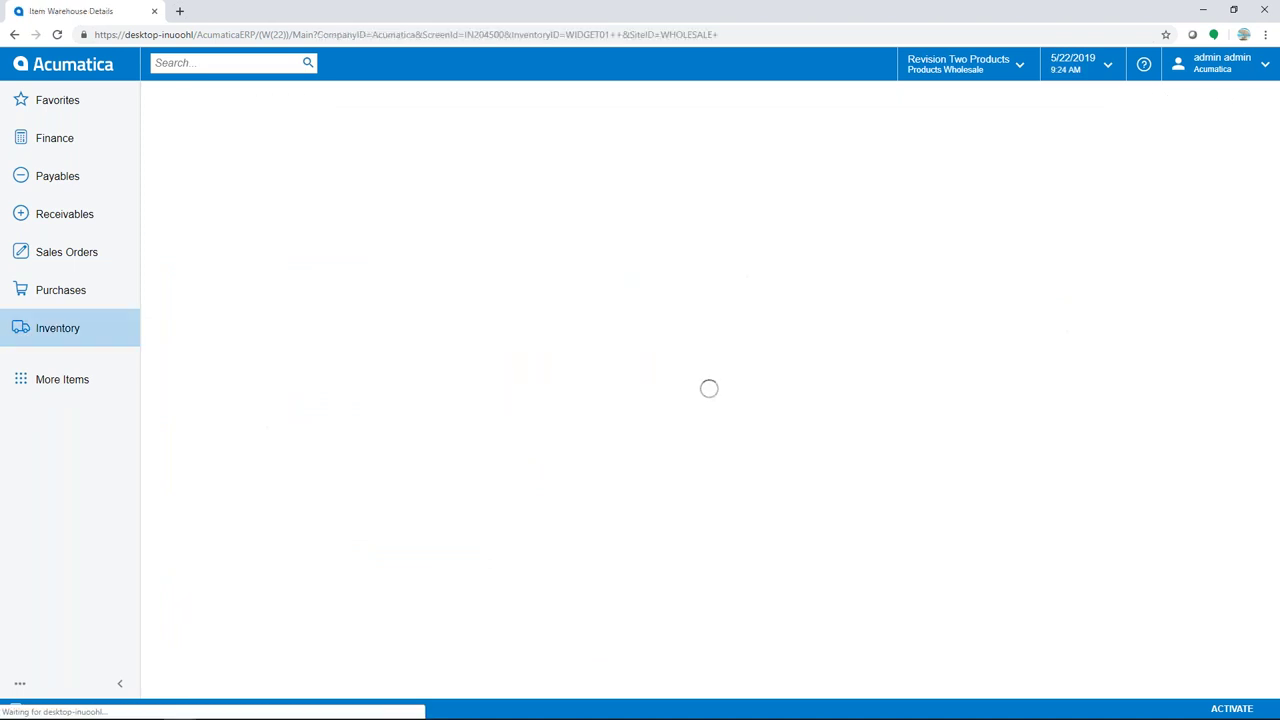
{"action": "type", "text": "aac"}
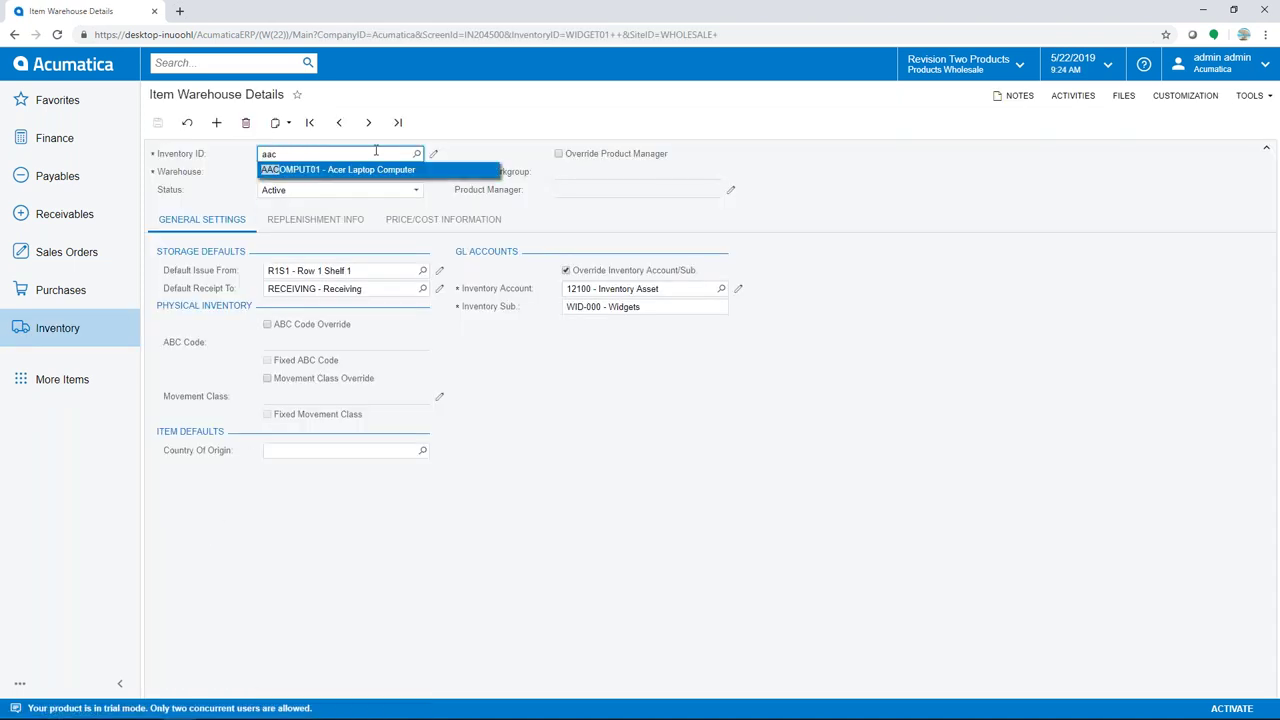
{"action": "key", "text": "Tab"}
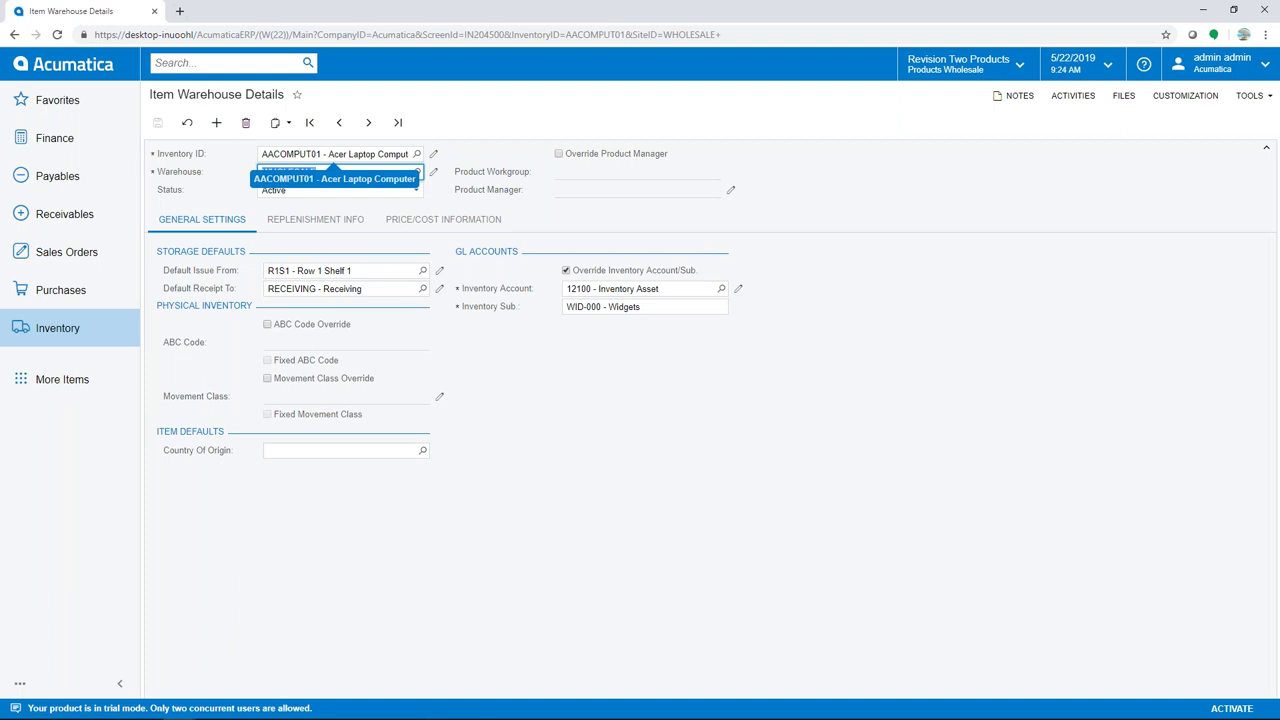
{"action": "type", "text": "r"}
{"action": "key", "text": "Tab"}
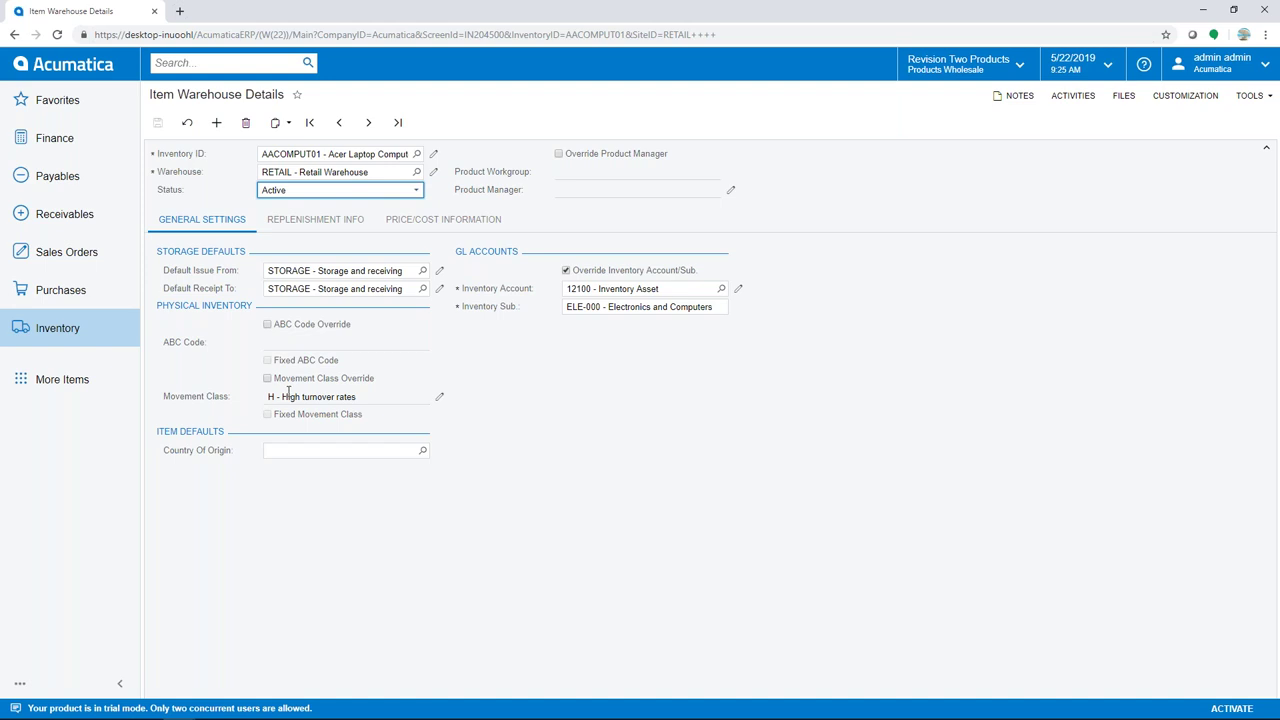
{"action": "left_click", "coordinate": [93, 326]}
{"action": "left_click", "coordinate": [437, 358]}
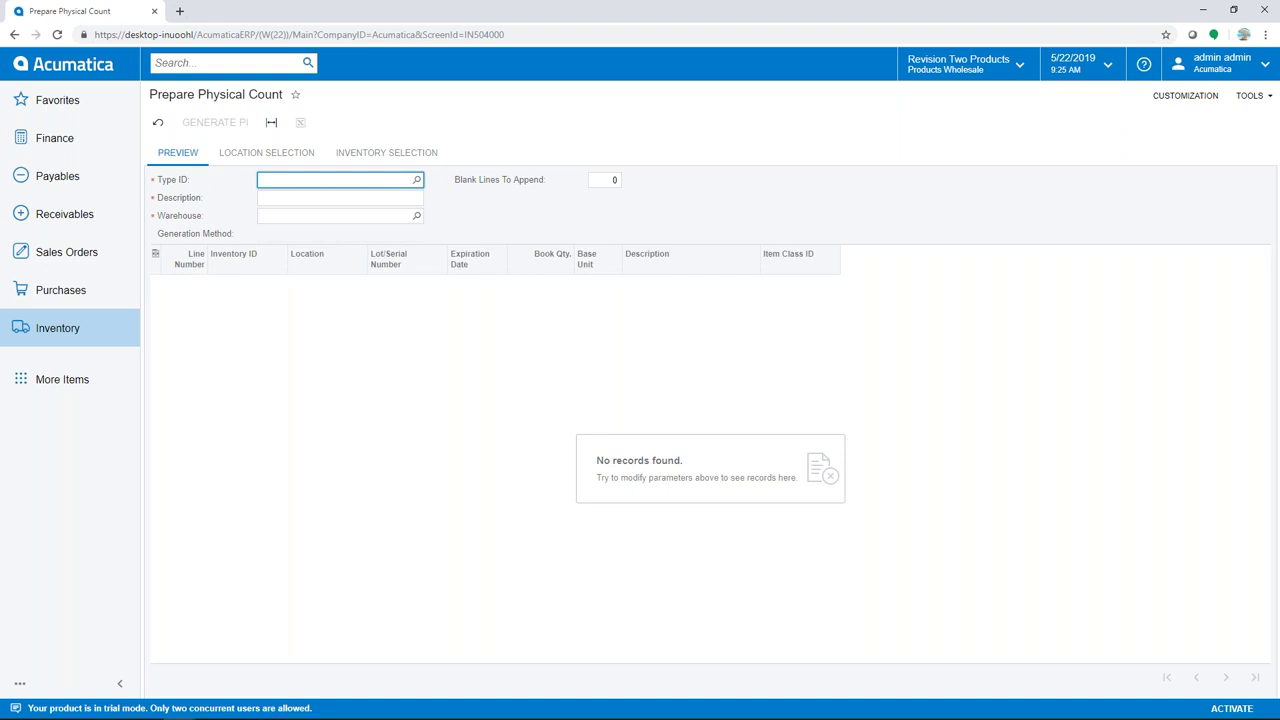
Generate a MOVECLASS count for movement class H, not by frequency, creating count 000009
{"action": "left_click", "coordinate": [417, 181]}
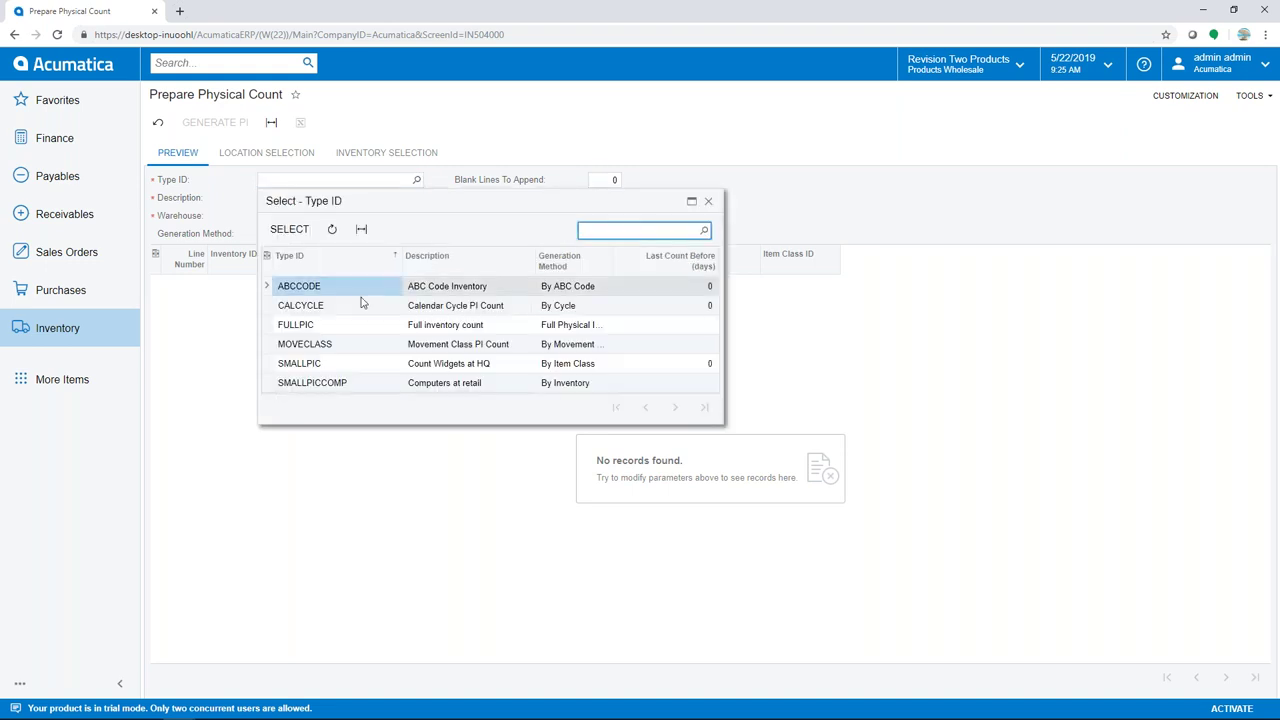
{"action": "double_click", "coordinate": [305, 346]}
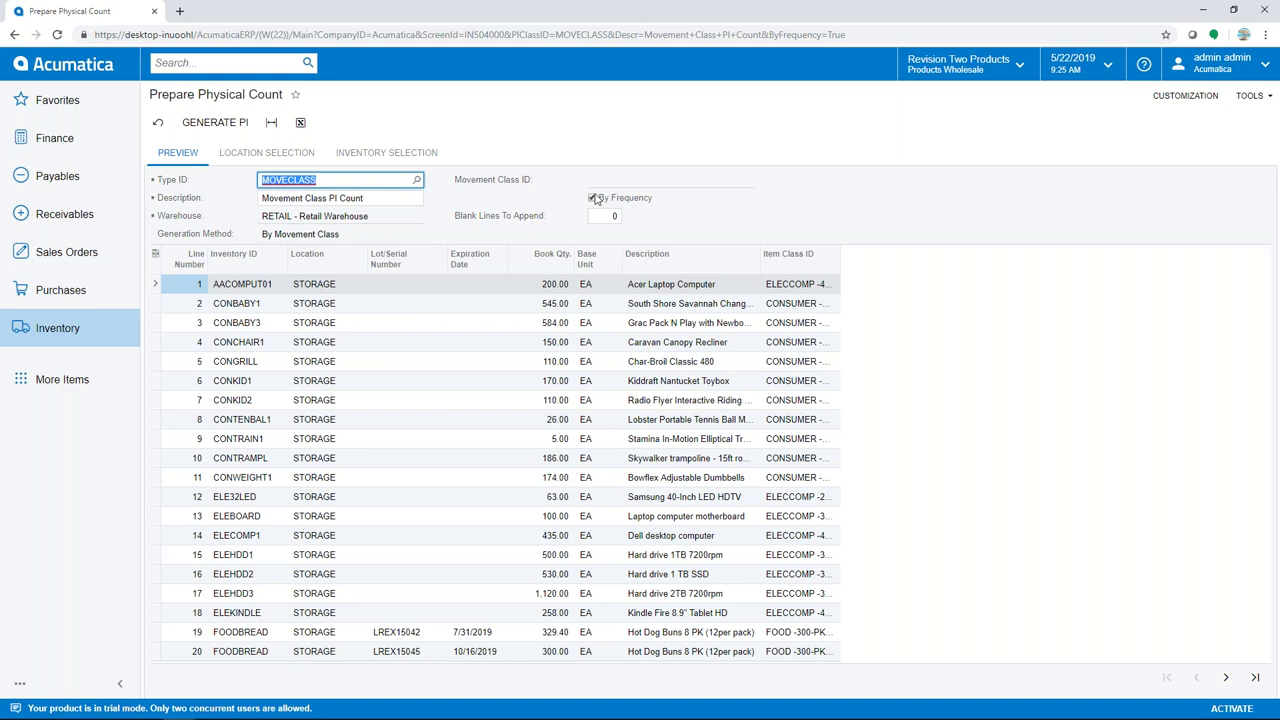
{"action": "left_click", "coordinate": [592, 198]}
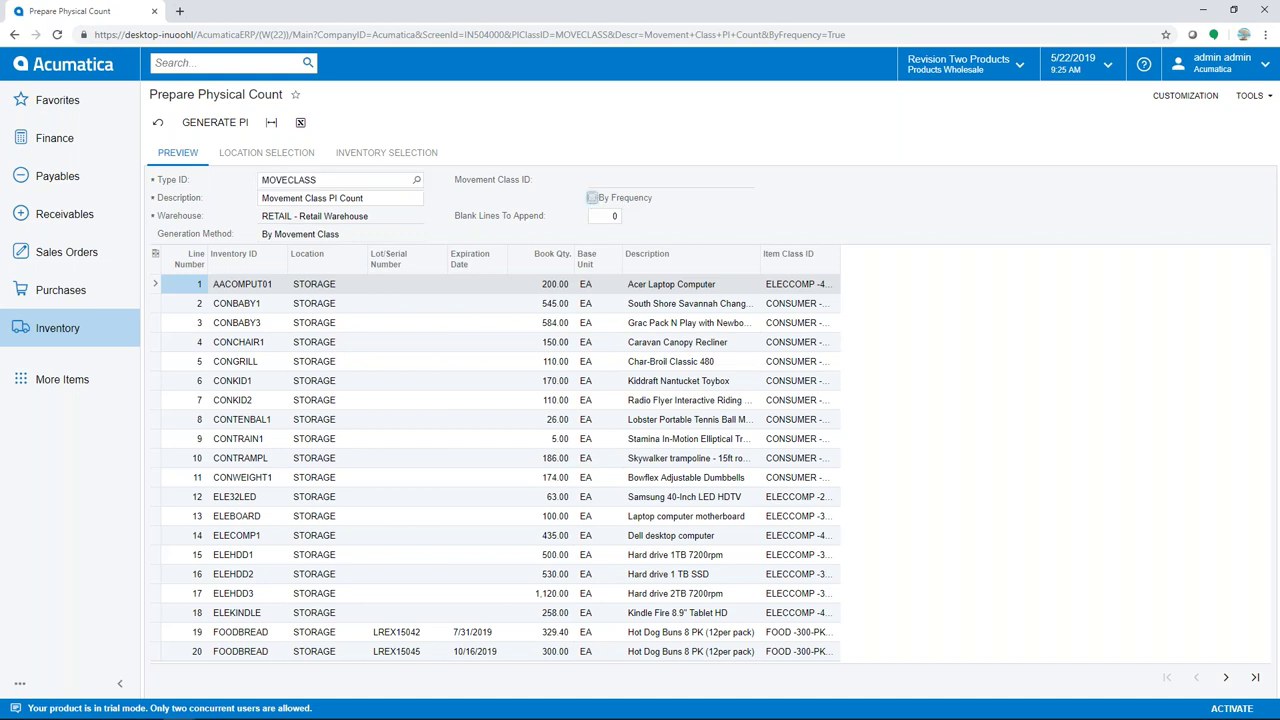
{"action": "left_click", "coordinate": [747, 179]}
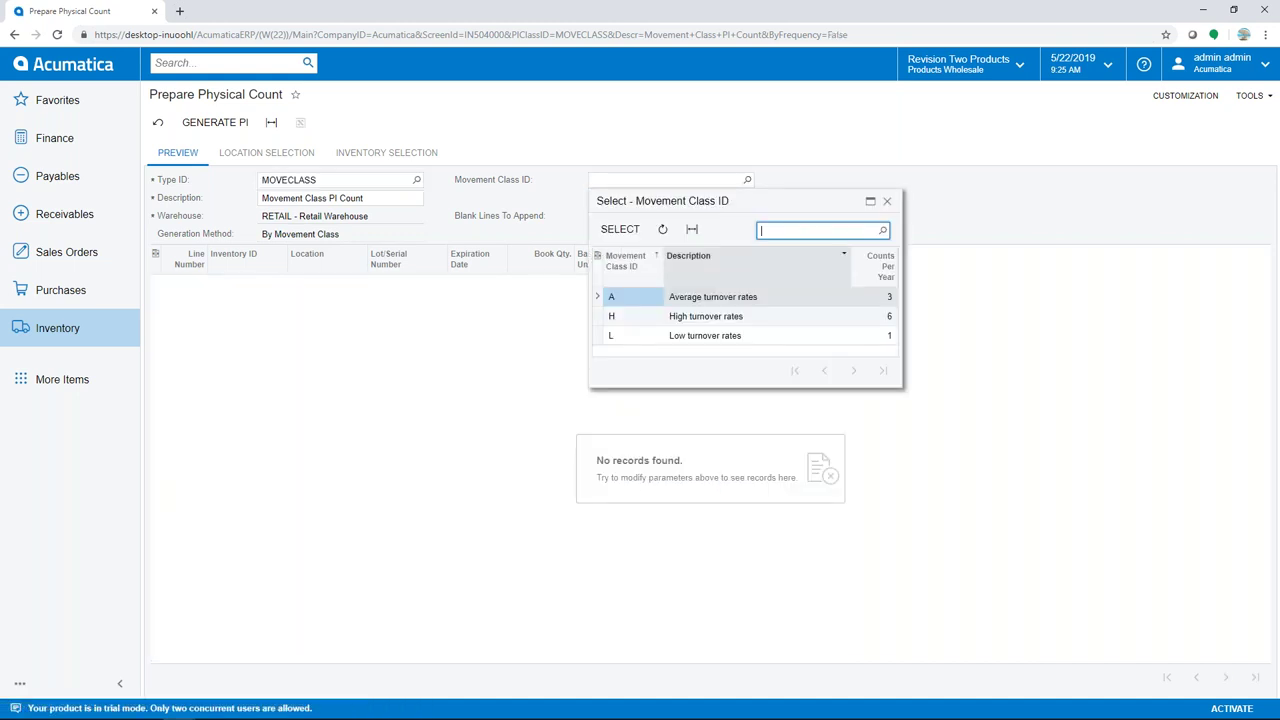
{"action": "double_click", "coordinate": [657, 316]}
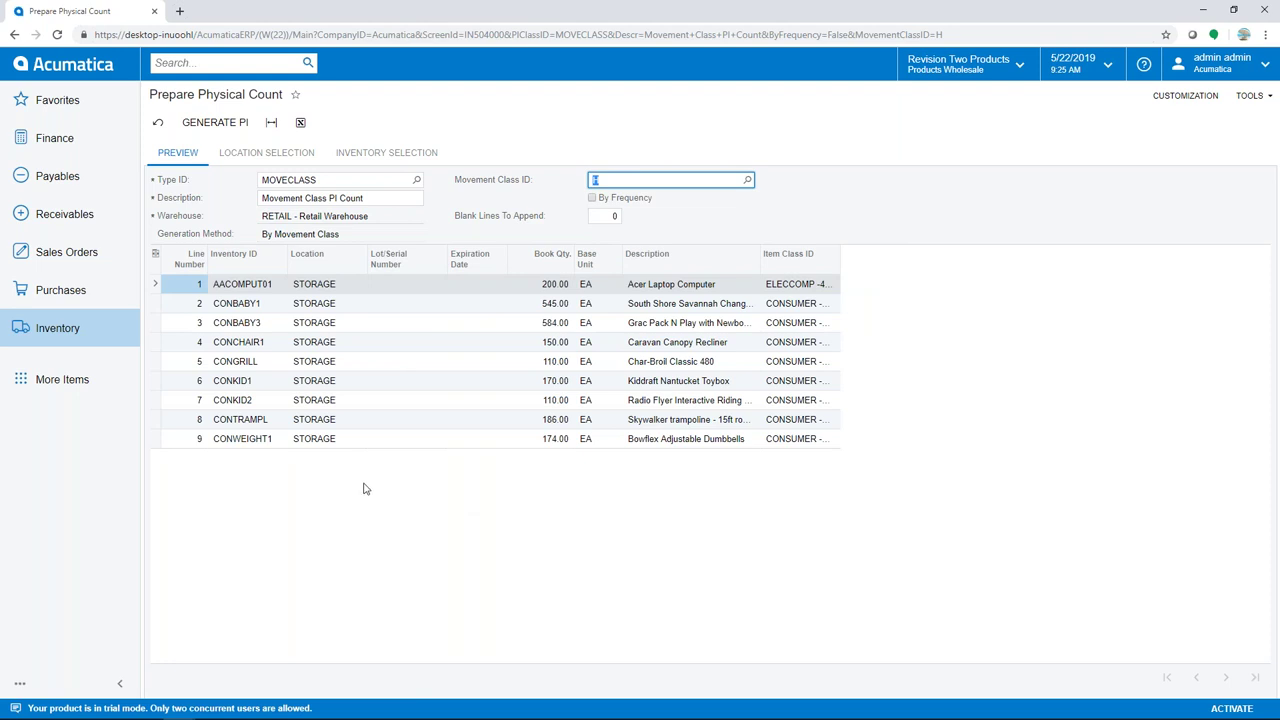
{"action": "left_click", "coordinate": [230, 122]}
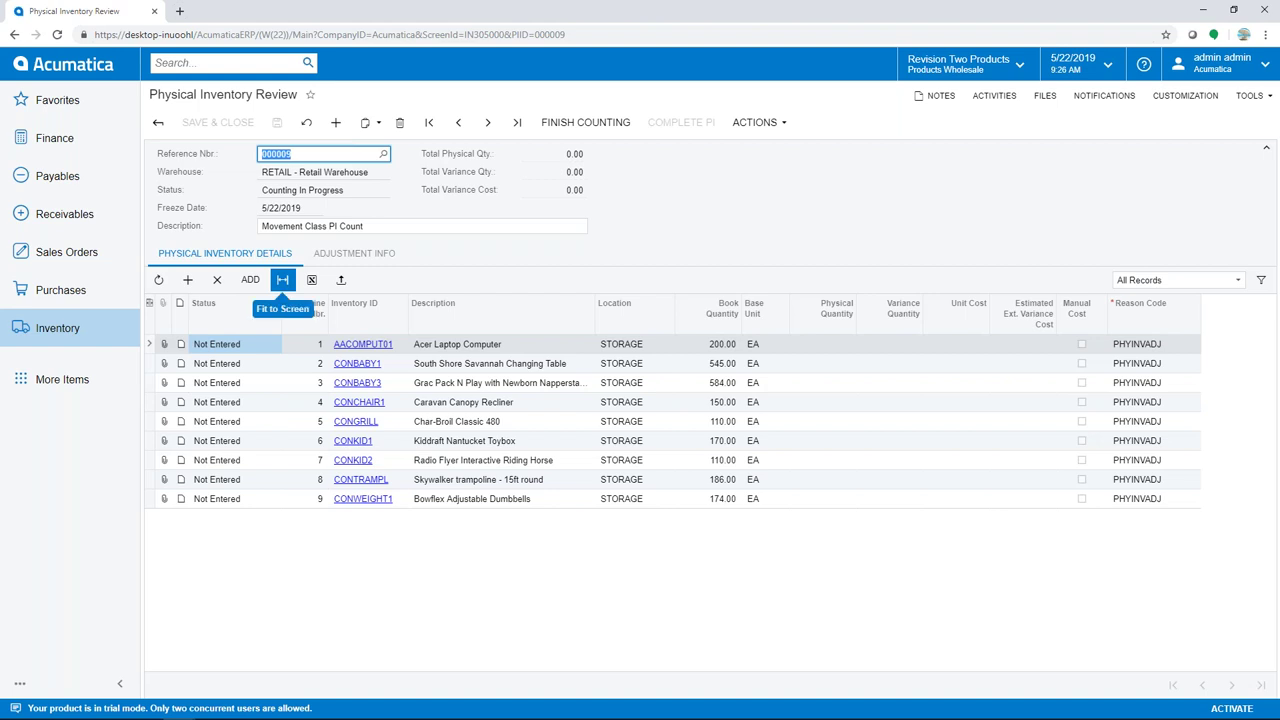
Open count 000009 in Physical Inventory Review and finish counting to start data entry
{"action": "left_click", "coordinate": [56, 330]}
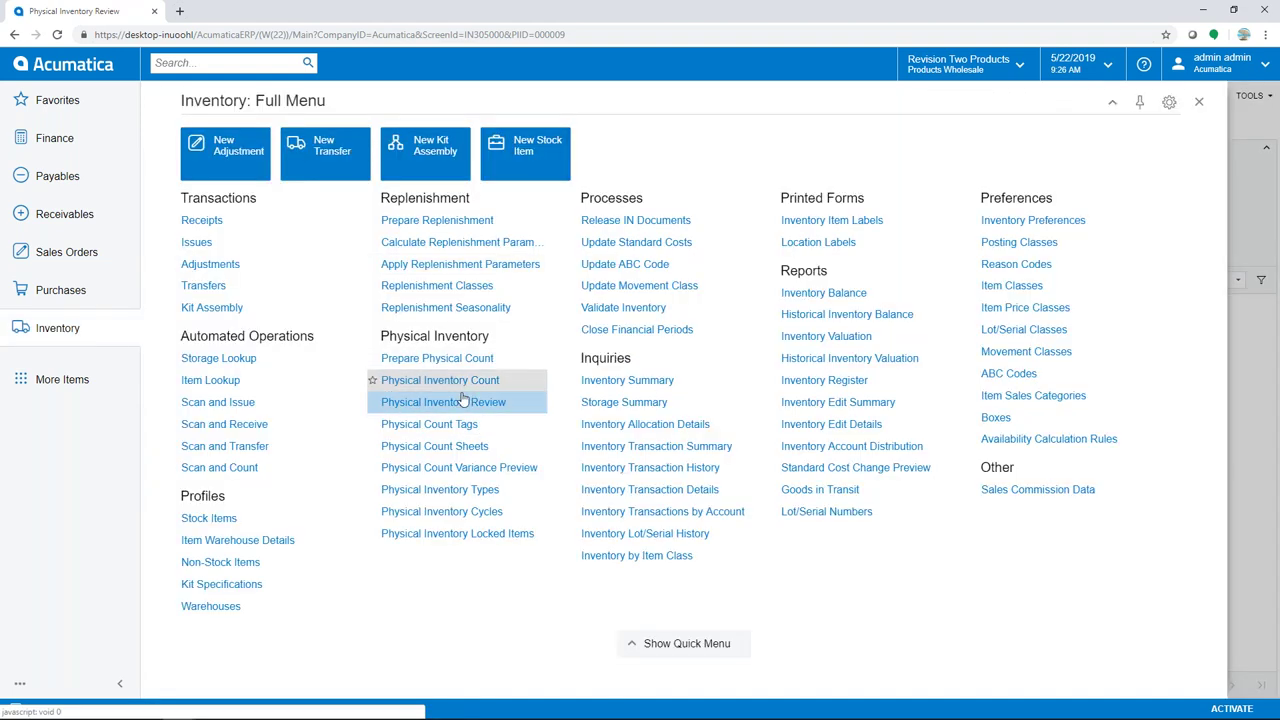
{"action": "left_click", "coordinate": [464, 399]}
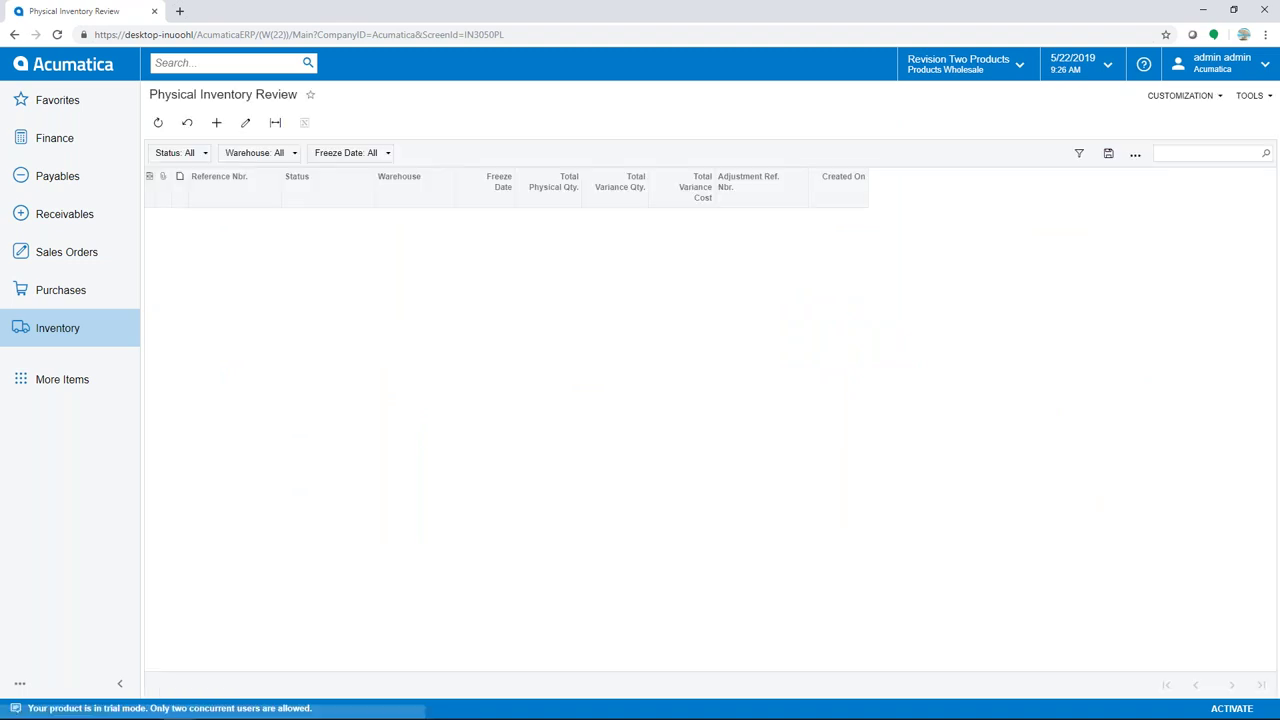
{"action": "left_click", "coordinate": [218, 218]}
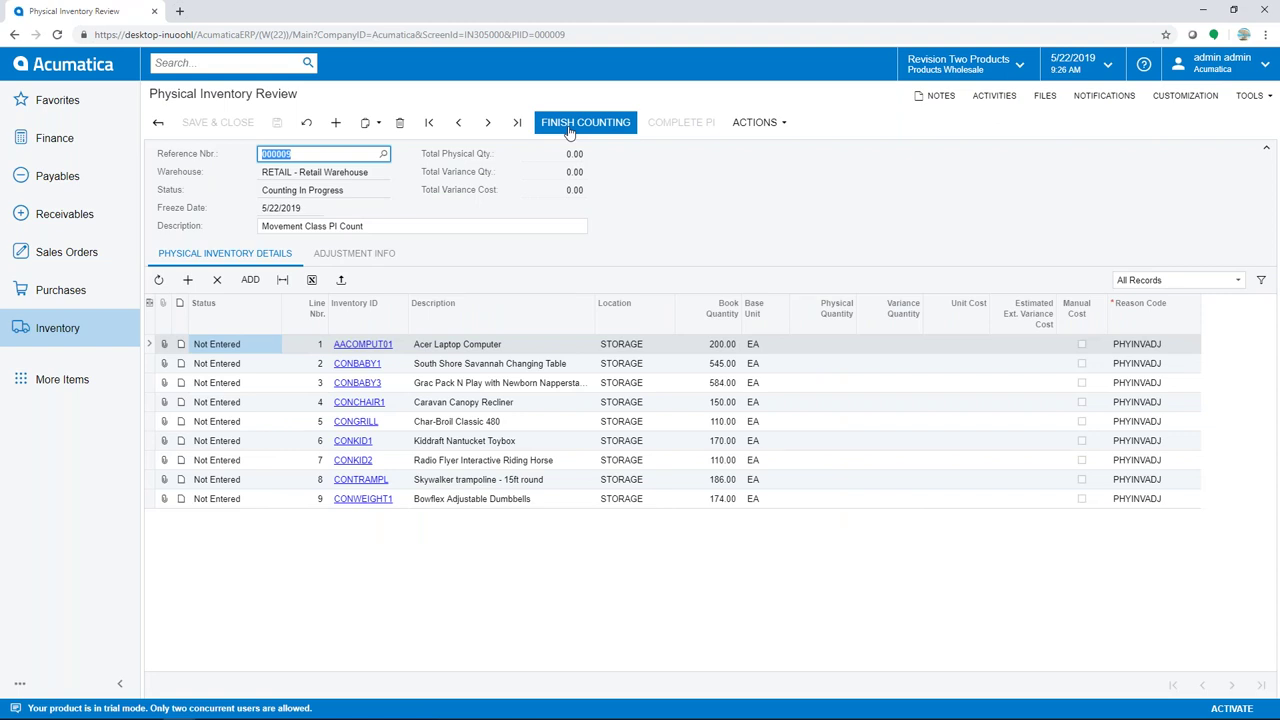
{"action": "left_click", "coordinate": [567, 124]}
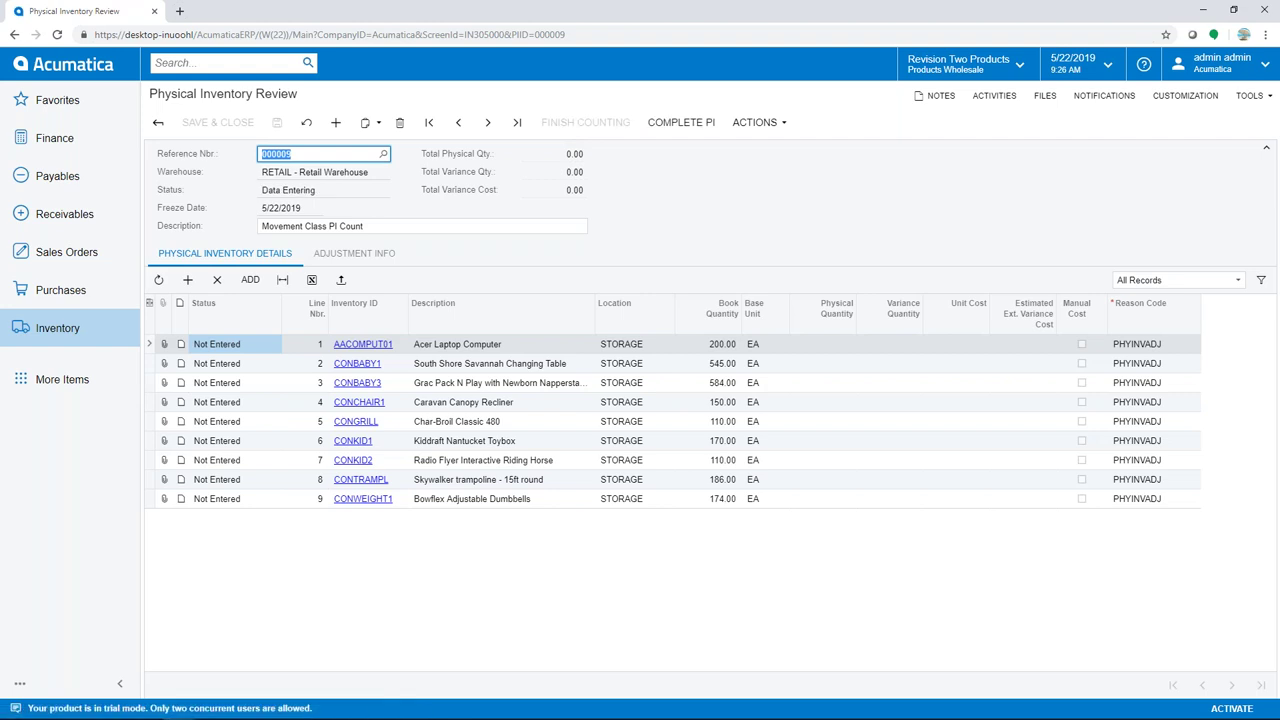
Enter physical quantities 180, 544, 583 and 150 for AACOMPUT01, CONBABY1, CONBABY3 and CONCHAIR1
{"action": "left_click", "coordinate": [820, 347]}
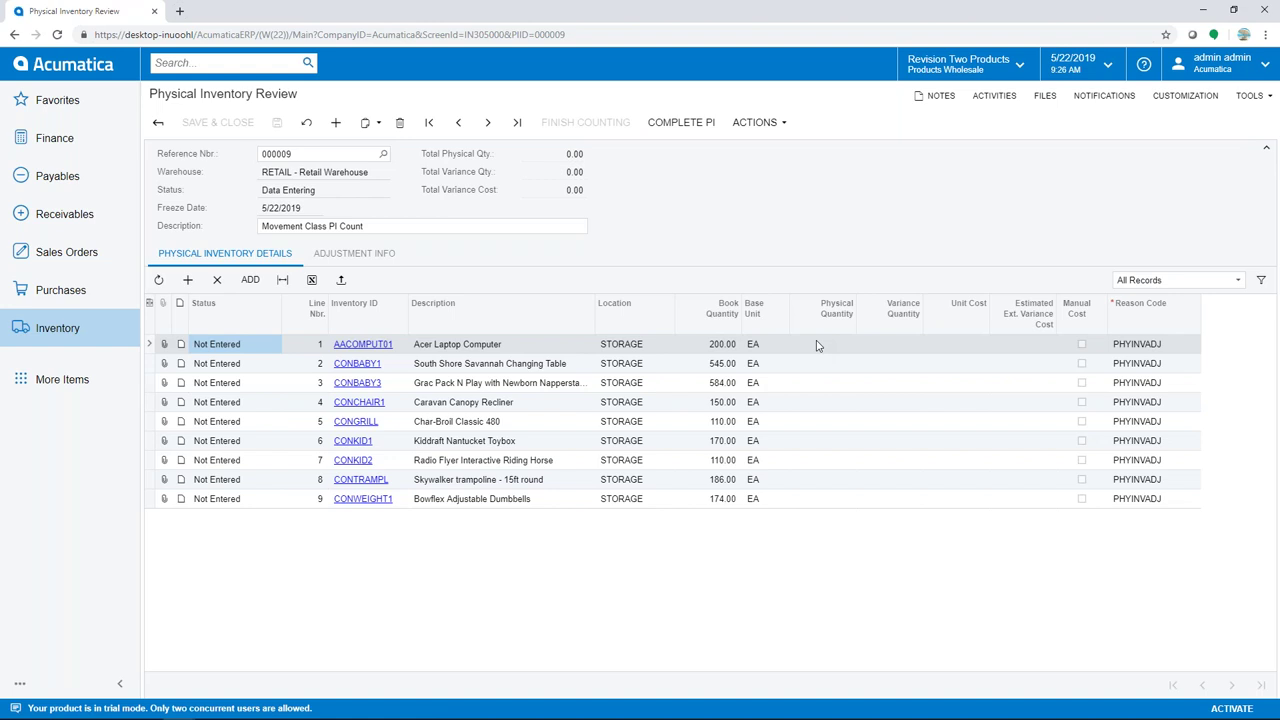
{"action": "left_click", "coordinate": [824, 348]}
{"action": "type", "text": "180"}
{"action": "key", "text": "Tab"}
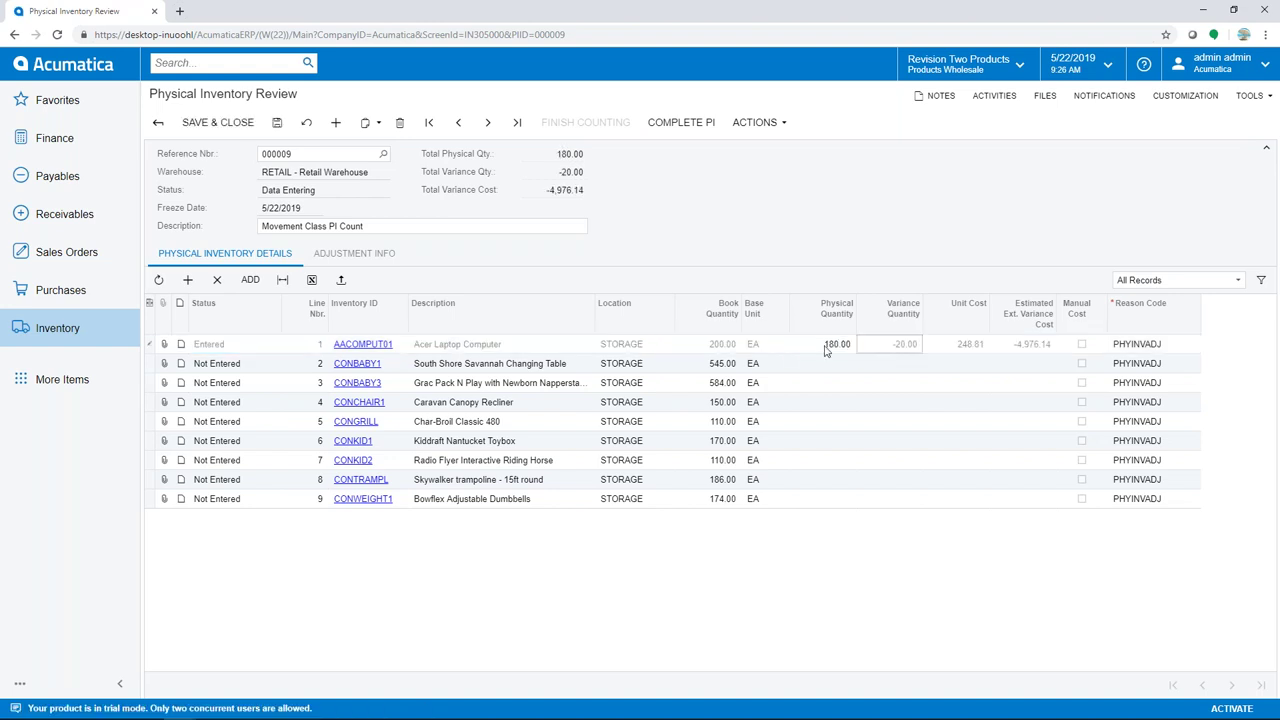
{"action": "left_click", "coordinate": [828, 366]}
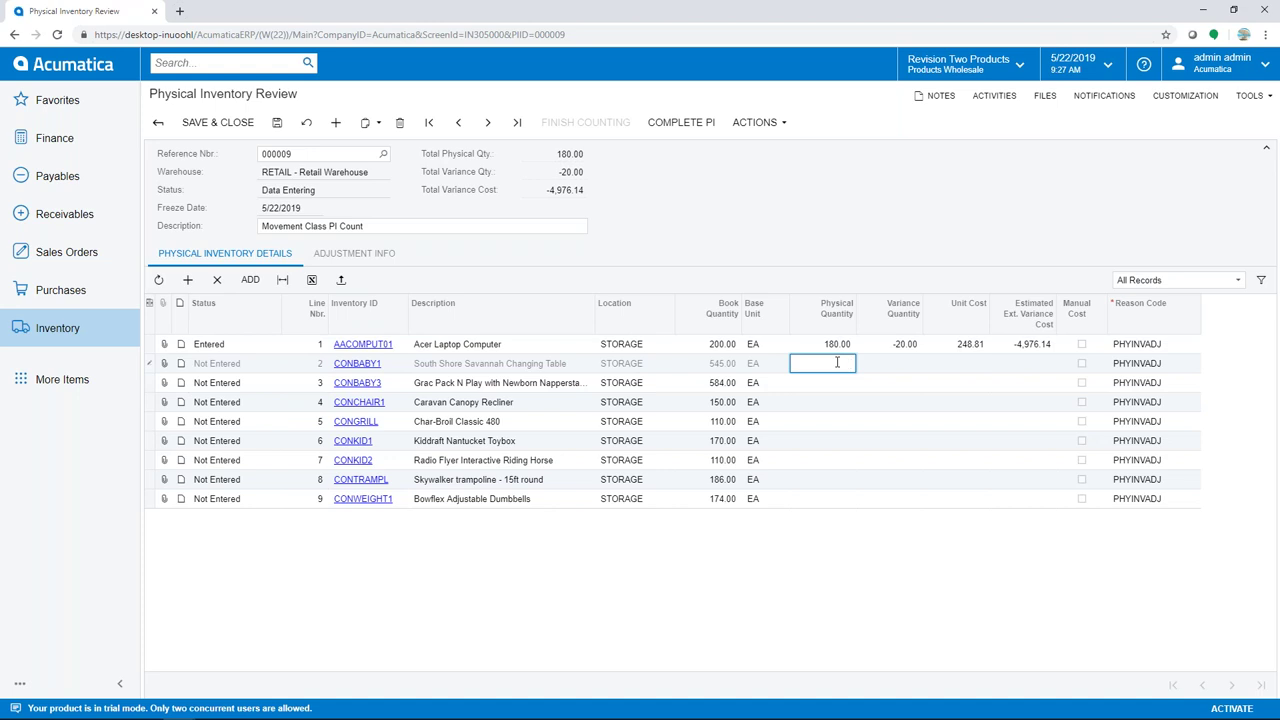
{"action": "key", "text": "Tab"}
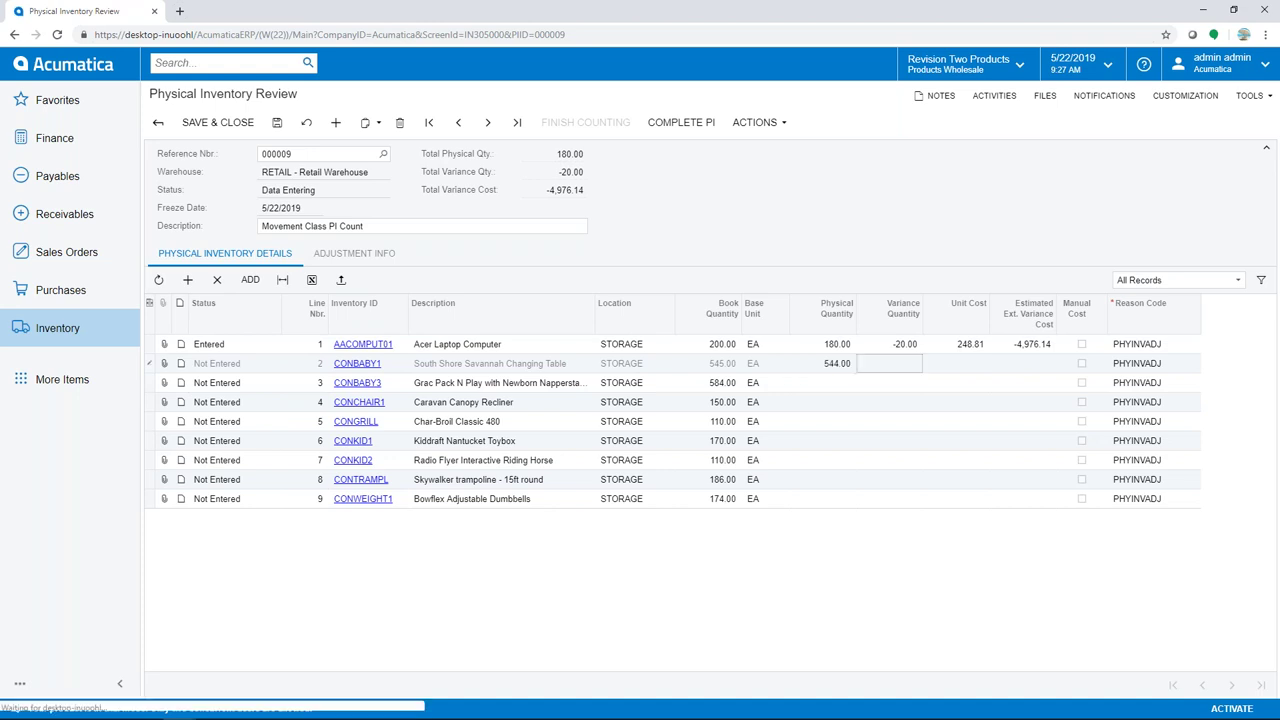
{"action": "left_click", "coordinate": [835, 389]}
{"action": "type", "text": "583"}
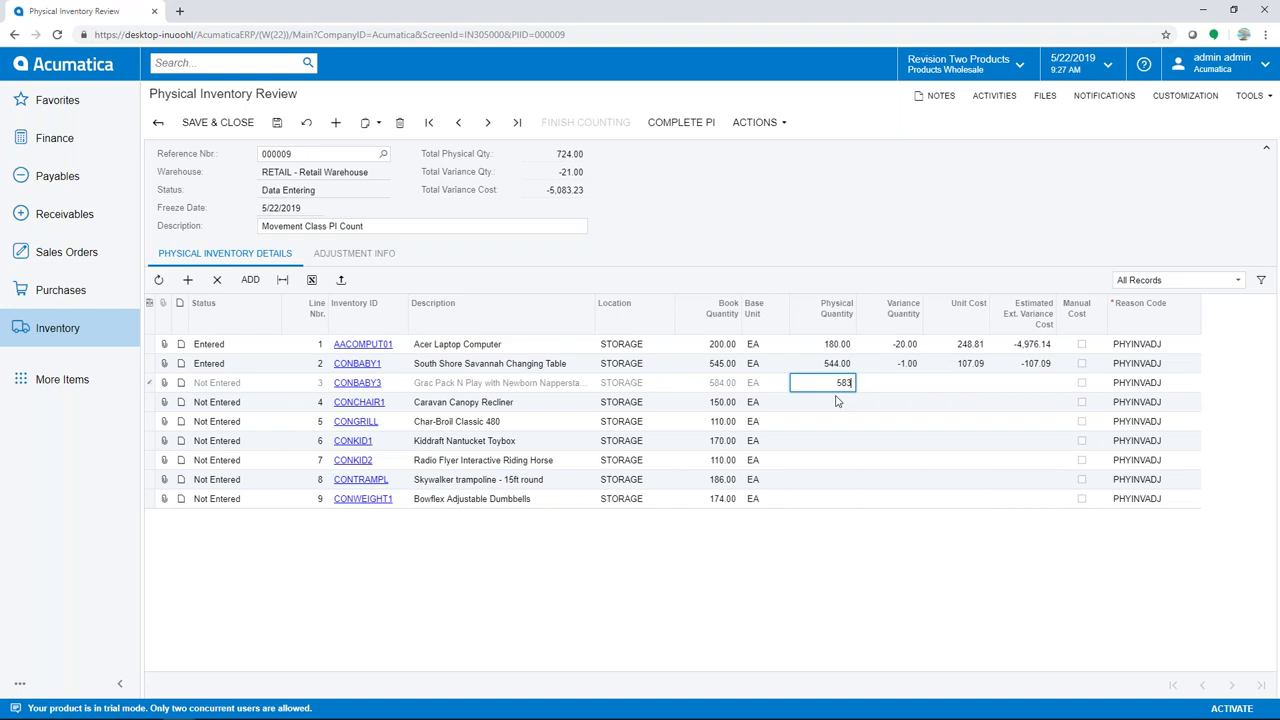
{"action": "left_click", "coordinate": [837, 401]}
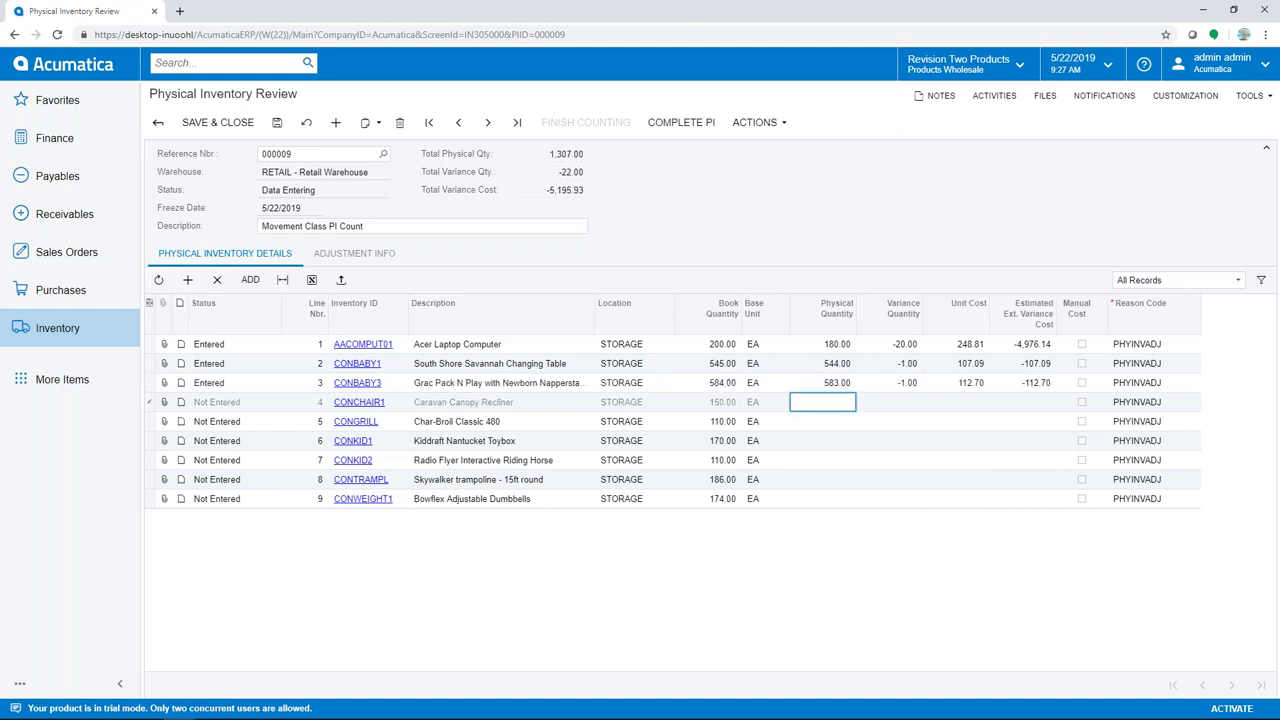
{"action": "type", "text": "150"}
{"action": "key", "text": "Return"}
Enter counts of 109 for CONGRILL, 169 for CONKID1 (corrected from 170) and 173 for CONWEIGHT1
{"action": "type", "text": "109"}
{"action": "key", "text": "Return"}
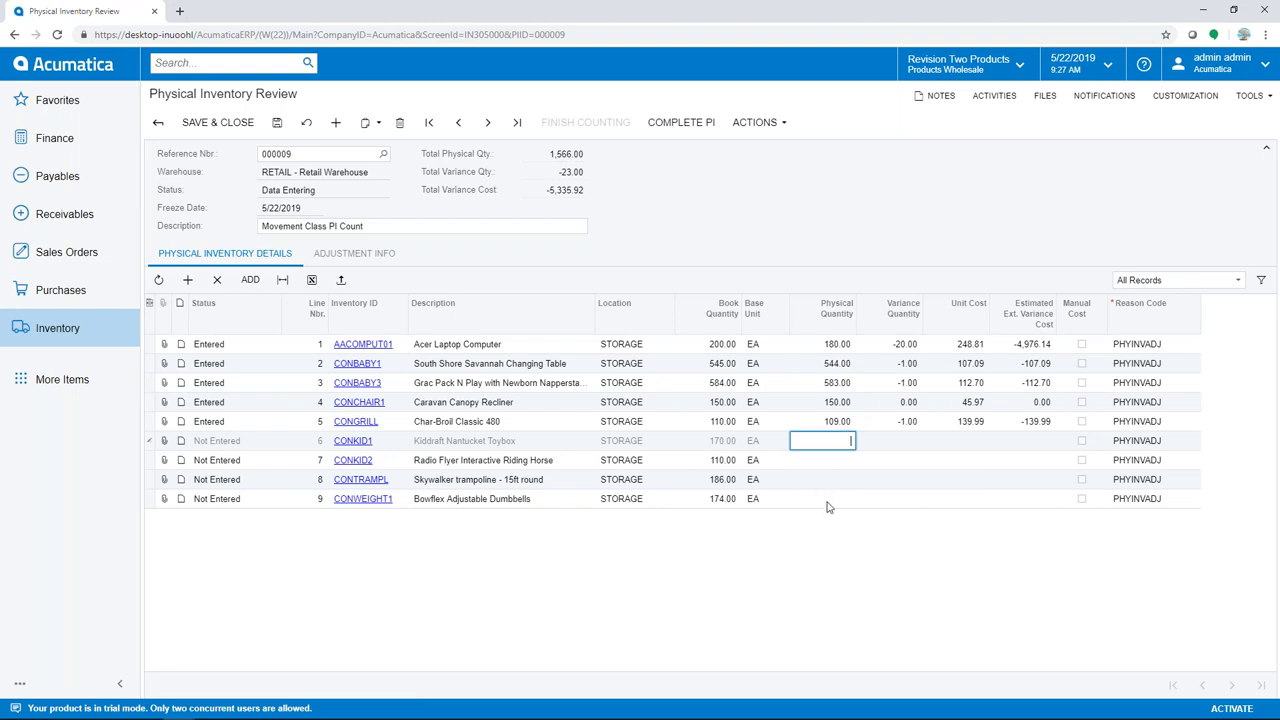
{"action": "type", "text": "170"}
{"action": "key", "text": "Return"}
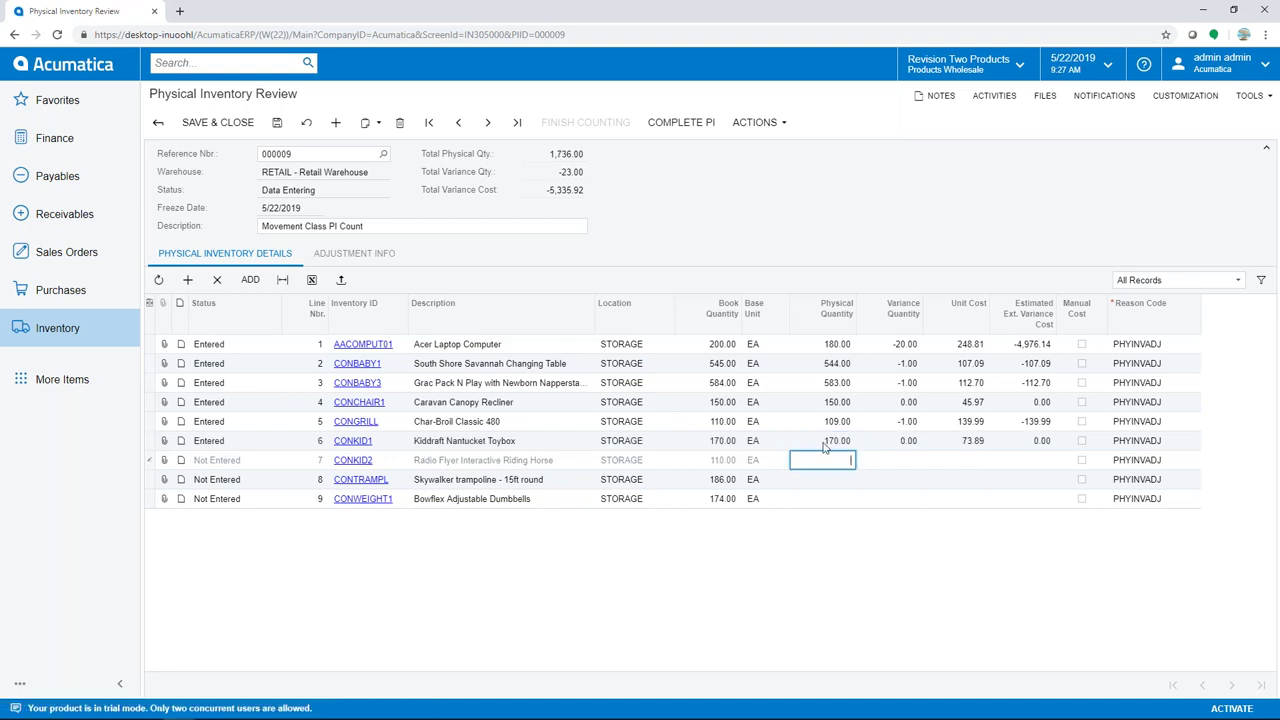
{"action": "left_click", "coordinate": [828, 441]}
{"action": "type", "text": "169"}
{"action": "key", "text": "Return"}
{"action": "left_click", "coordinate": [824, 499]}
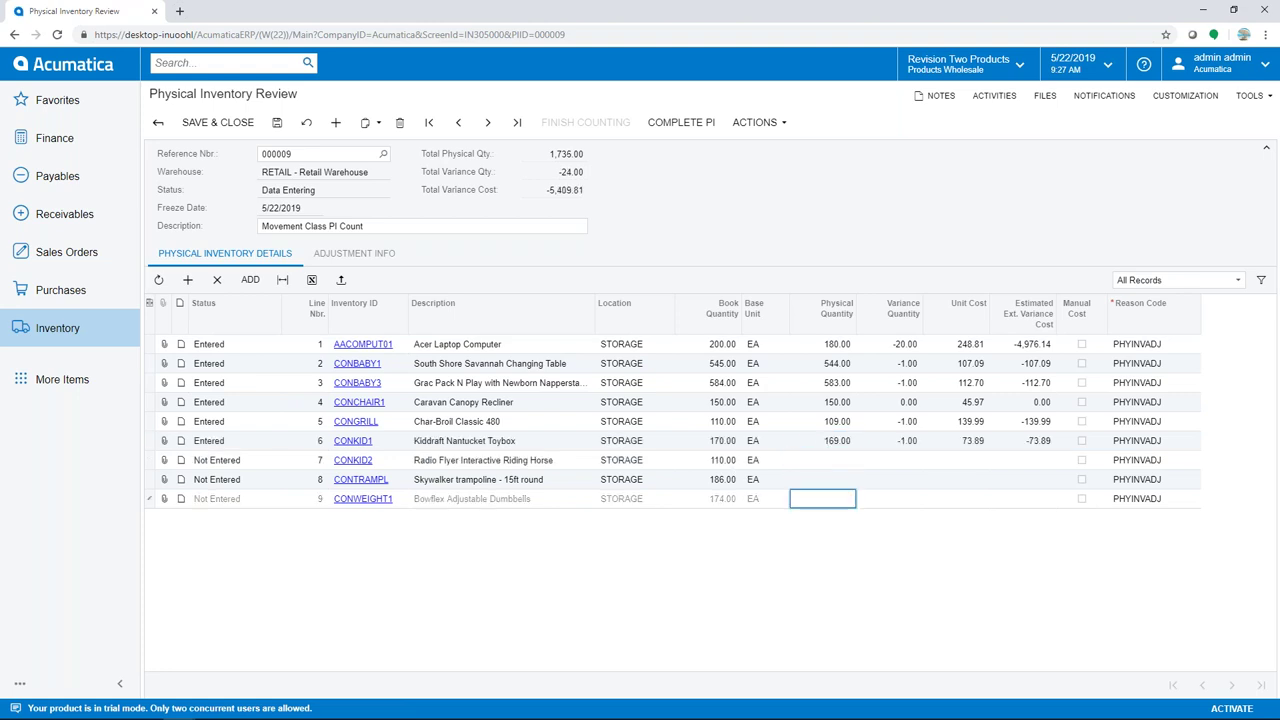
{"action": "type", "text": "173"}
{"action": "left_click", "coordinate": [822, 479]}
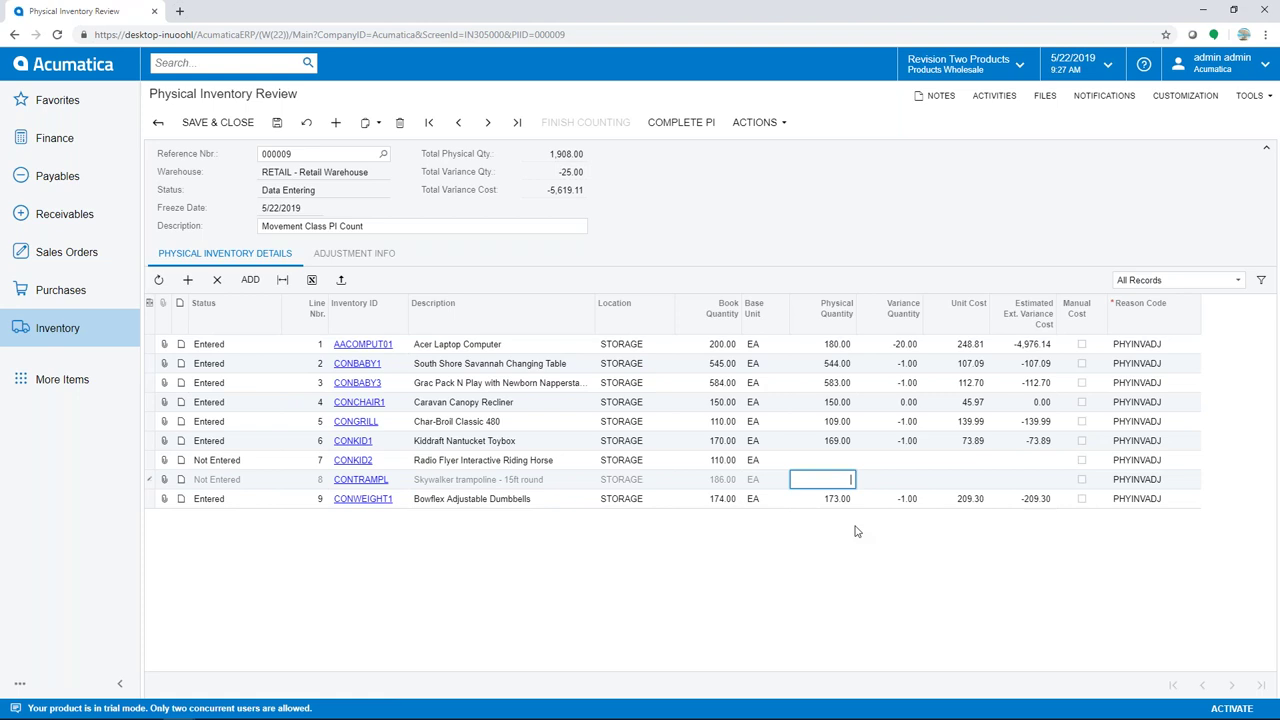
Mark the uncounted lines CONKID2 and CONTRAMPL as Skipped and save count 000009
{"action": "left_click", "coordinate": [773, 125]}
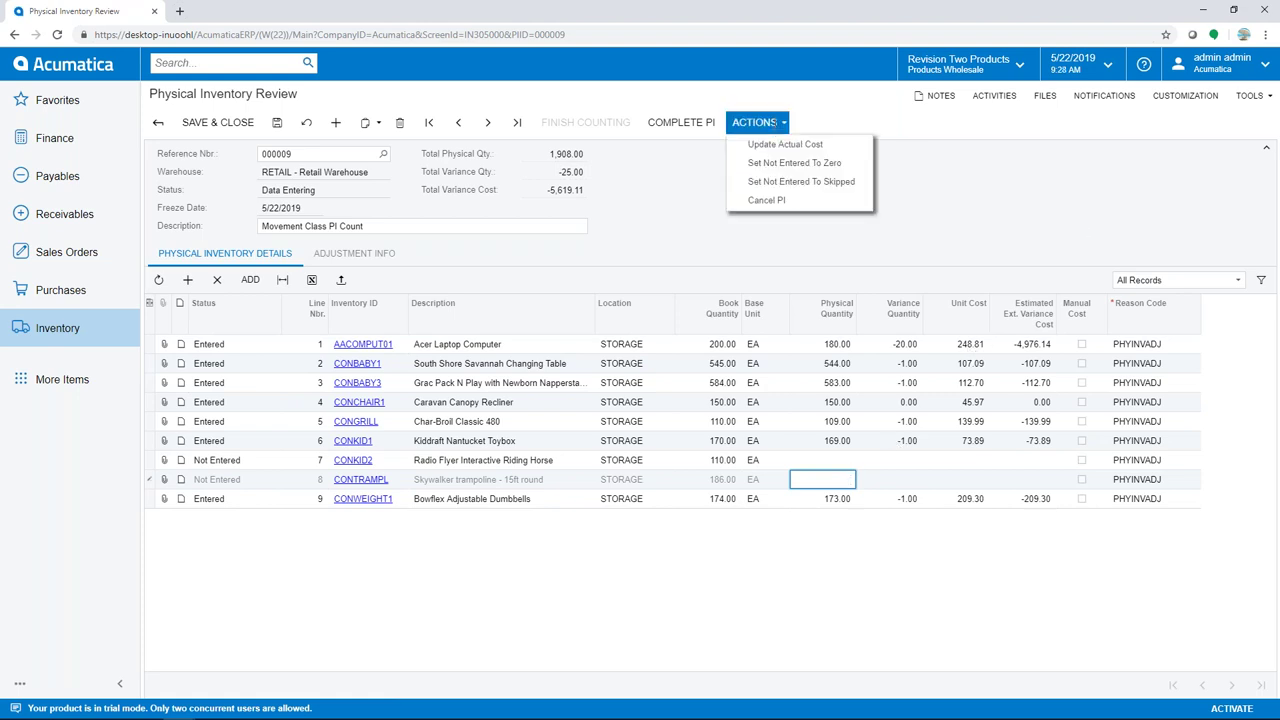
{"action": "left_click", "coordinate": [775, 183]}
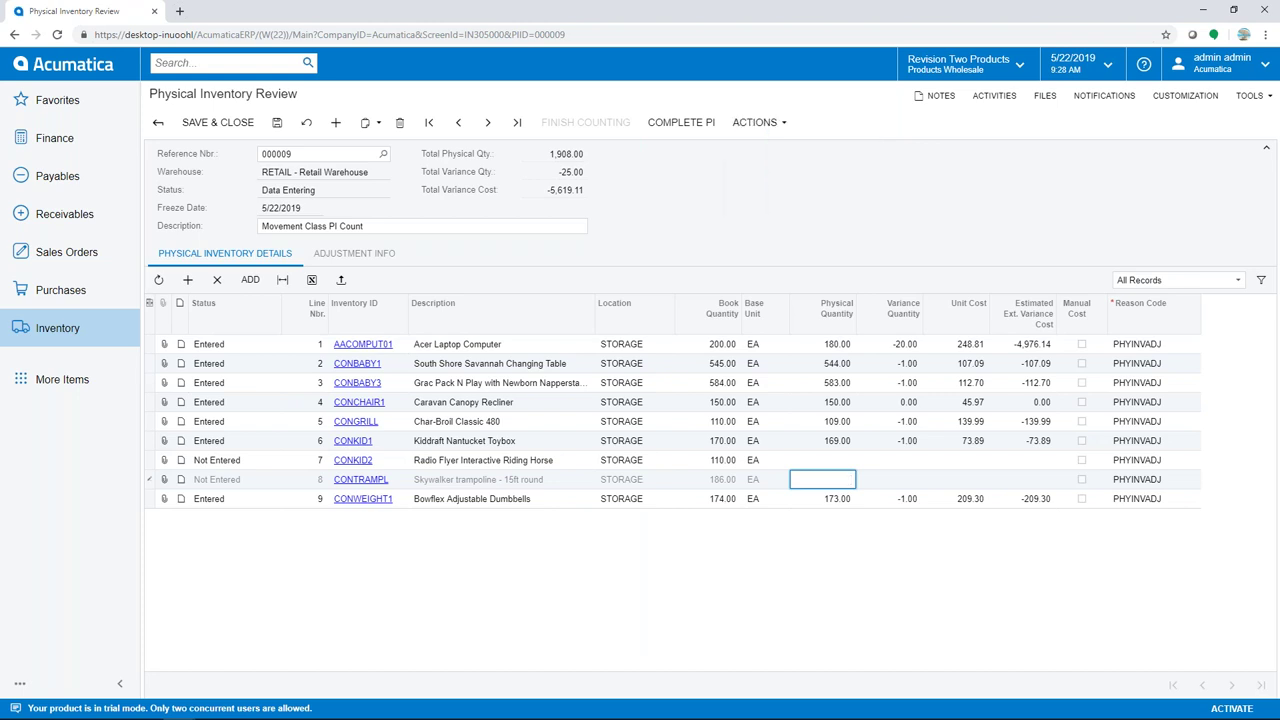
{"action": "left_click", "coordinate": [279, 124]}
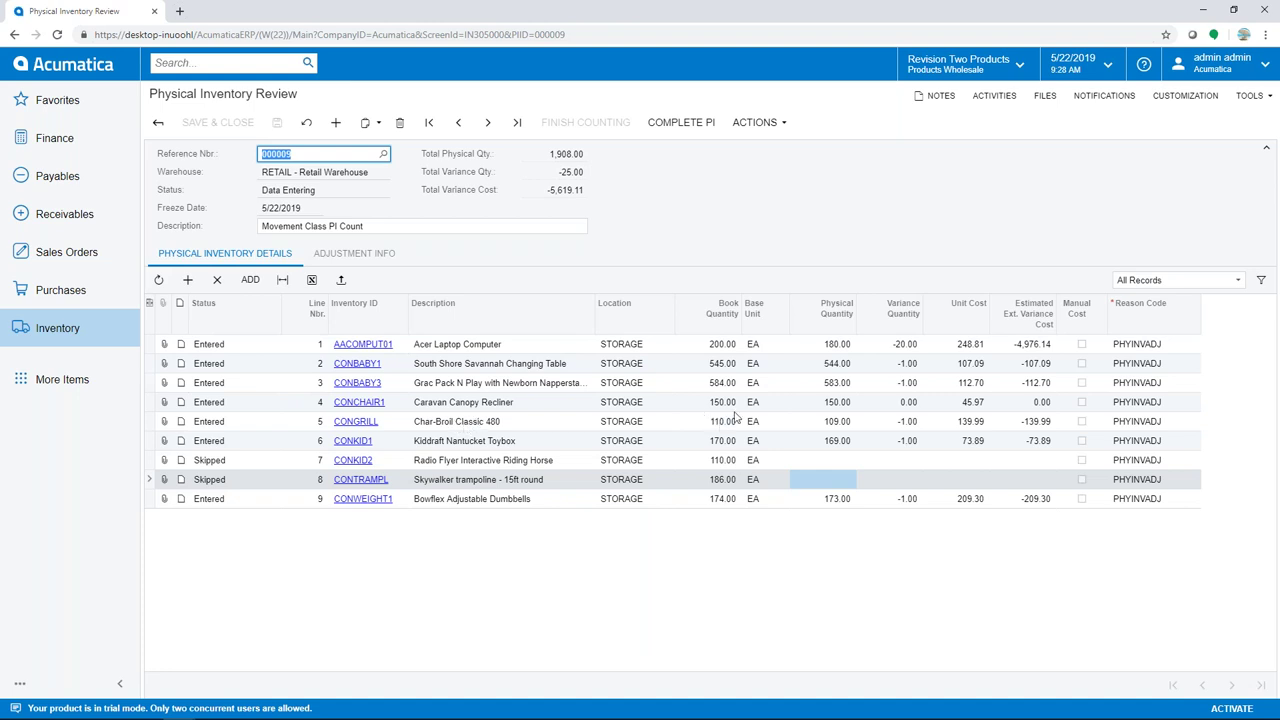
Add a filter row Estimated Ext. Variance Cost Is Greater Than 100 with the Or operator
{"action": "left_click", "coordinate": [1264, 281]}
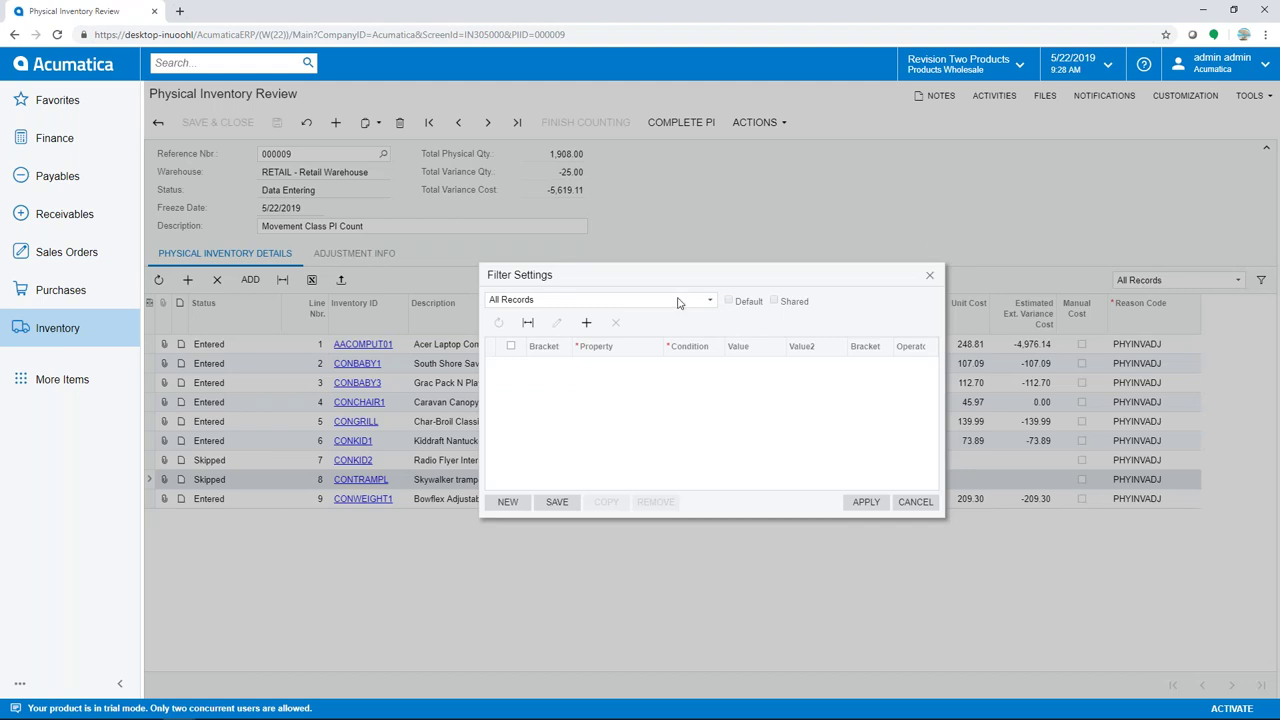
{"action": "left_click", "coordinate": [586, 324]}
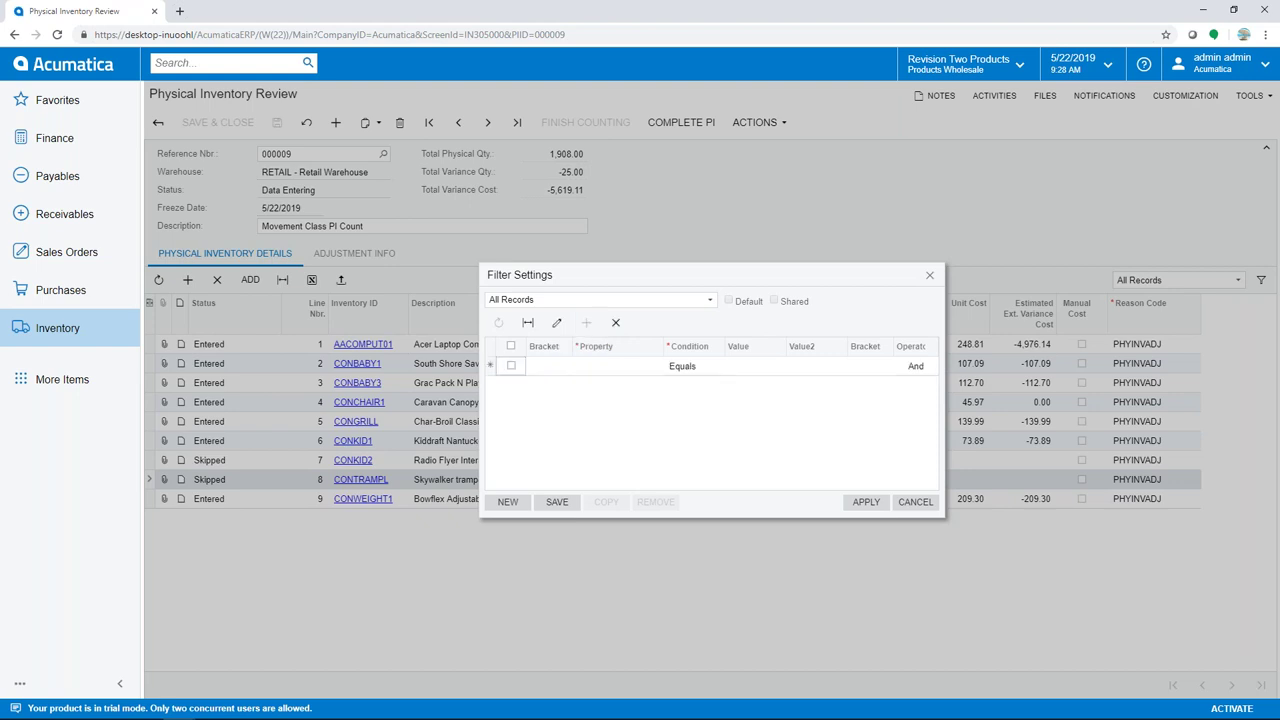
{"action": "left_click", "coordinate": [620, 366]}
{"action": "left_click", "coordinate": [645, 545]}
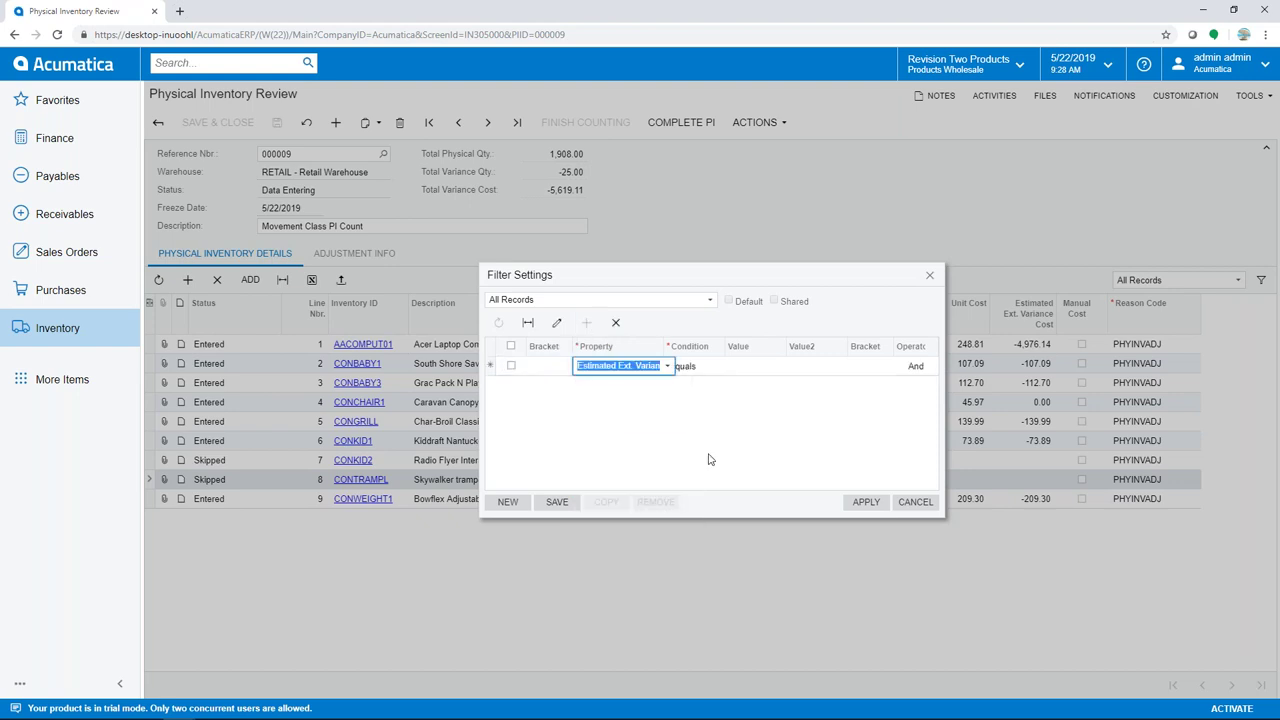
{"action": "key", "text": "Tab"}
{"action": "left_click", "coordinate": [728, 366]}
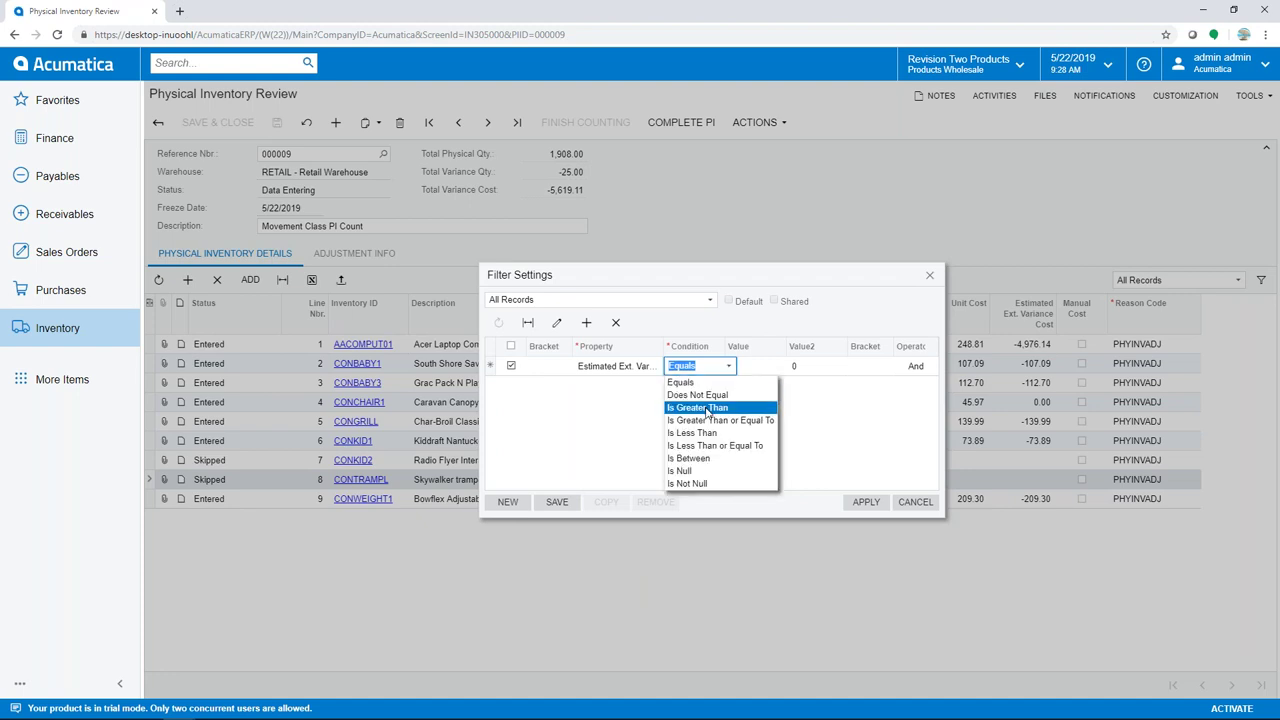
{"action": "left_click", "coordinate": [706, 408]}
{"action": "left_click", "coordinate": [757, 366]}
{"action": "type", "text": "100"}
{"action": "key", "text": "Tab"}
{"action": "key", "text": "Tab"}
{"action": "key", "text": "Tab"}
{"action": "key", "text": "Down"}
{"action": "key", "text": "Tab"}
Add a second row Estimated Ext. Variance Cost Is Less Than -100 and apply the filter
{"action": "key", "text": "Tab"}
{"action": "type", "text": "est"}
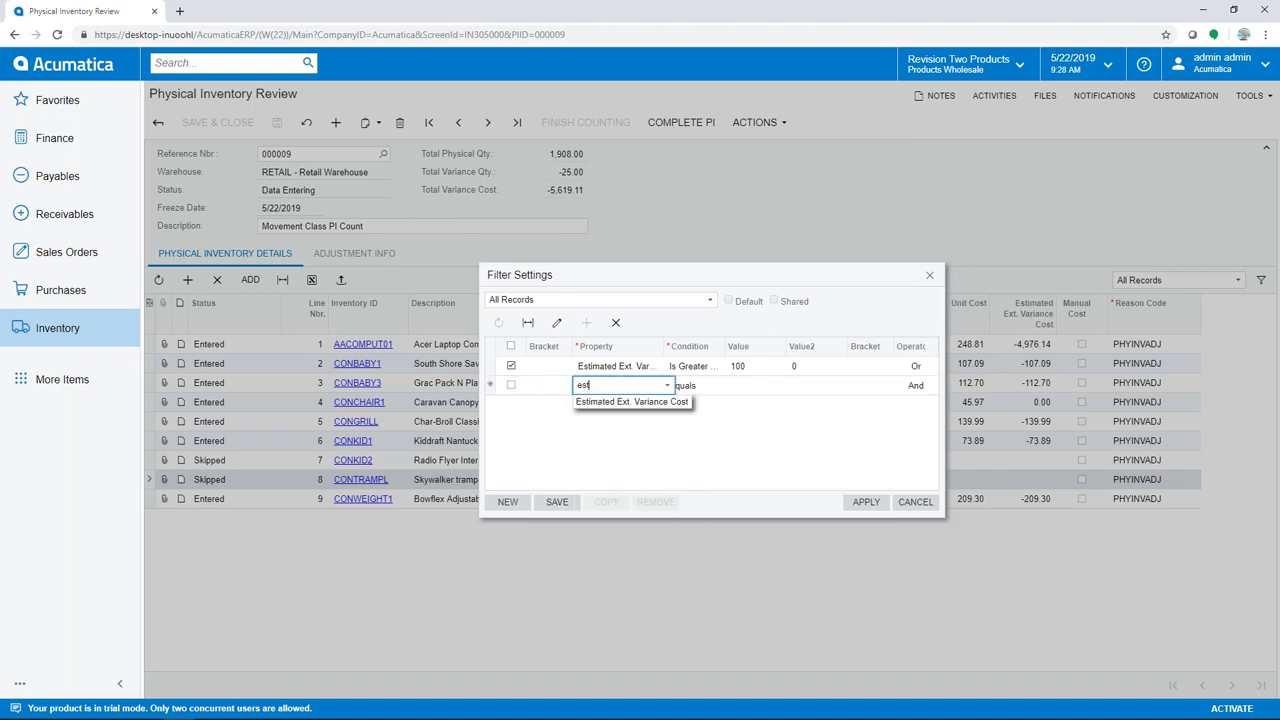
{"action": "left_click", "coordinate": [659, 413]}
{"action": "key", "text": "Tab"}
{"action": "left_click", "coordinate": [728, 385]}
{"action": "left_click", "coordinate": [703, 452]}
{"action": "key", "text": "Tab"}
{"action": "type", "text": "-100"}
{"action": "left_click", "coordinate": [848, 505]}
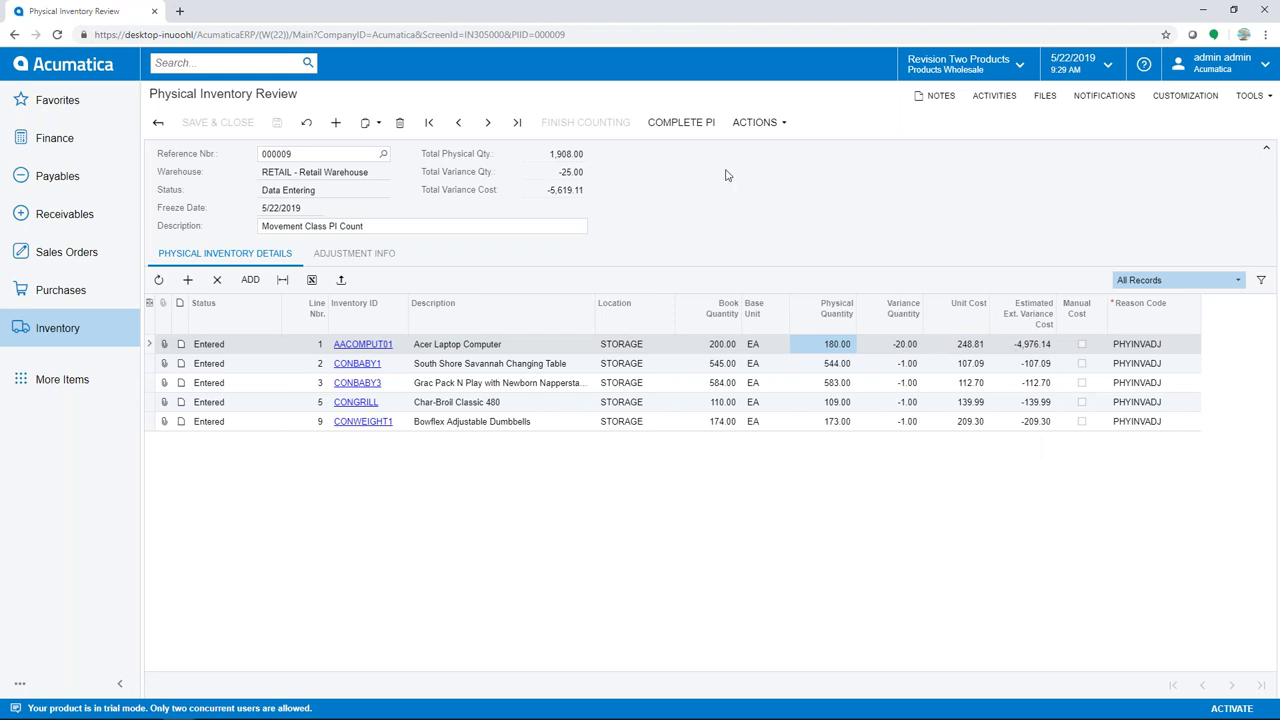
Complete count 000009 and view adjustment 000103 on the Adjustment Info tab
{"action": "left_click", "coordinate": [703, 127]}
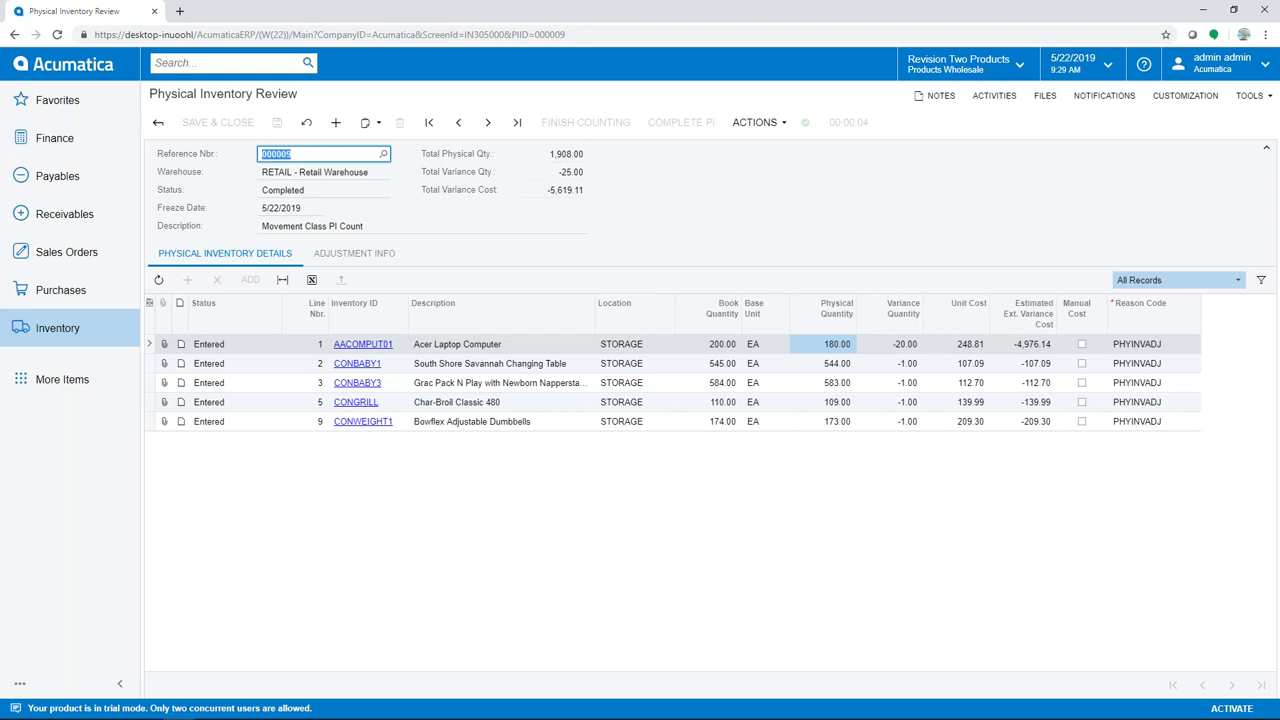
{"action": "left_click", "coordinate": [360, 256]}
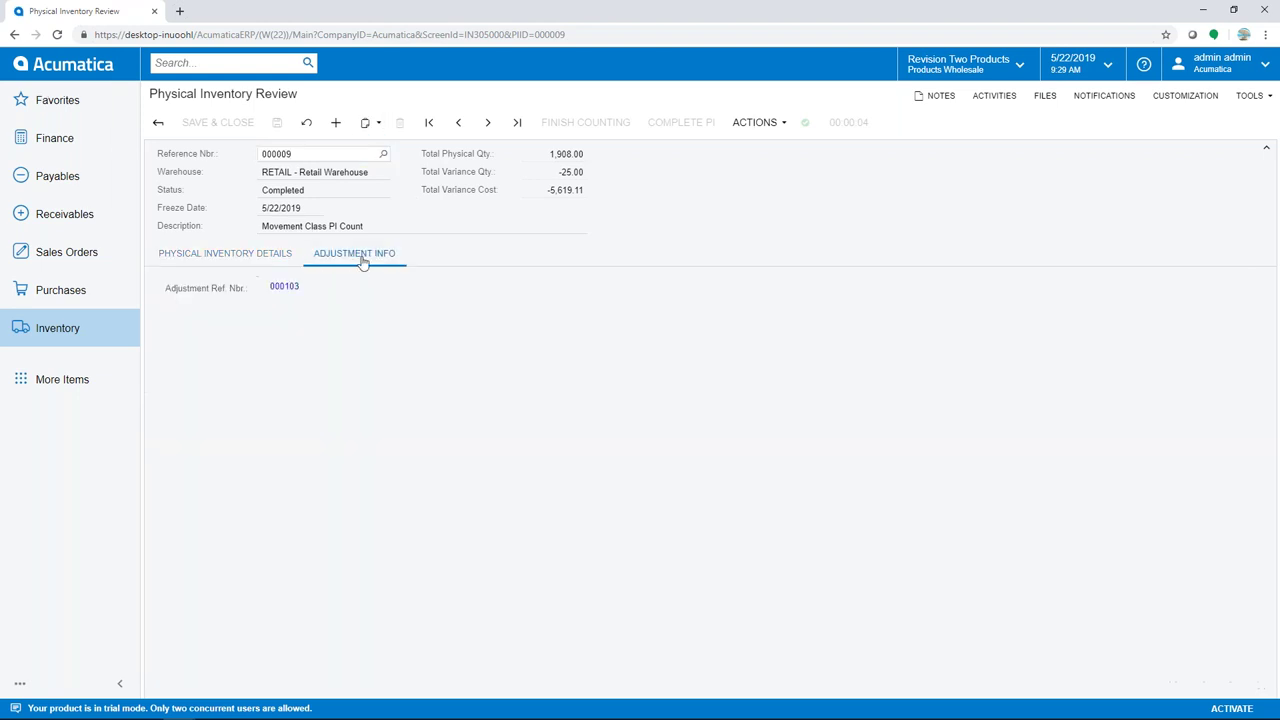
Inspect adjustment 000103 full-screen and its journal batch 00004067, then return to the Warehouse Manager dashboard
{"action": "left_click", "coordinate": [285, 288]}
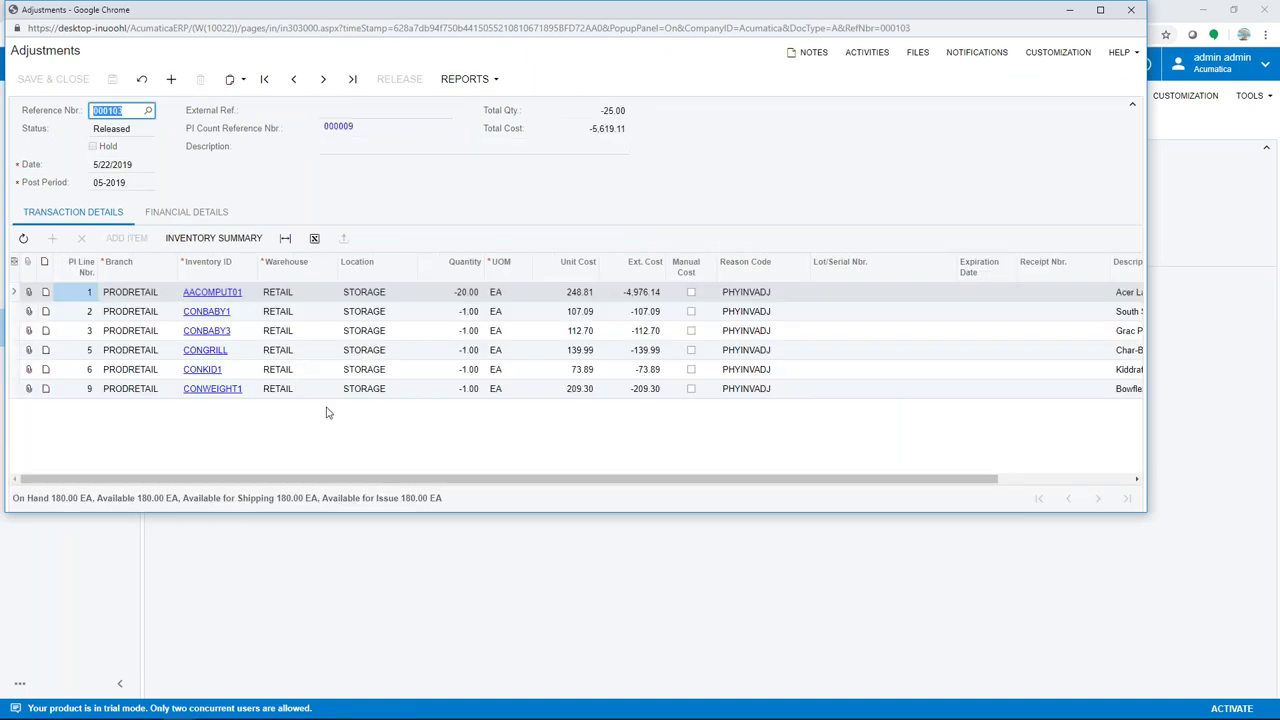
{"action": "left_click", "coordinate": [1100, 10]}
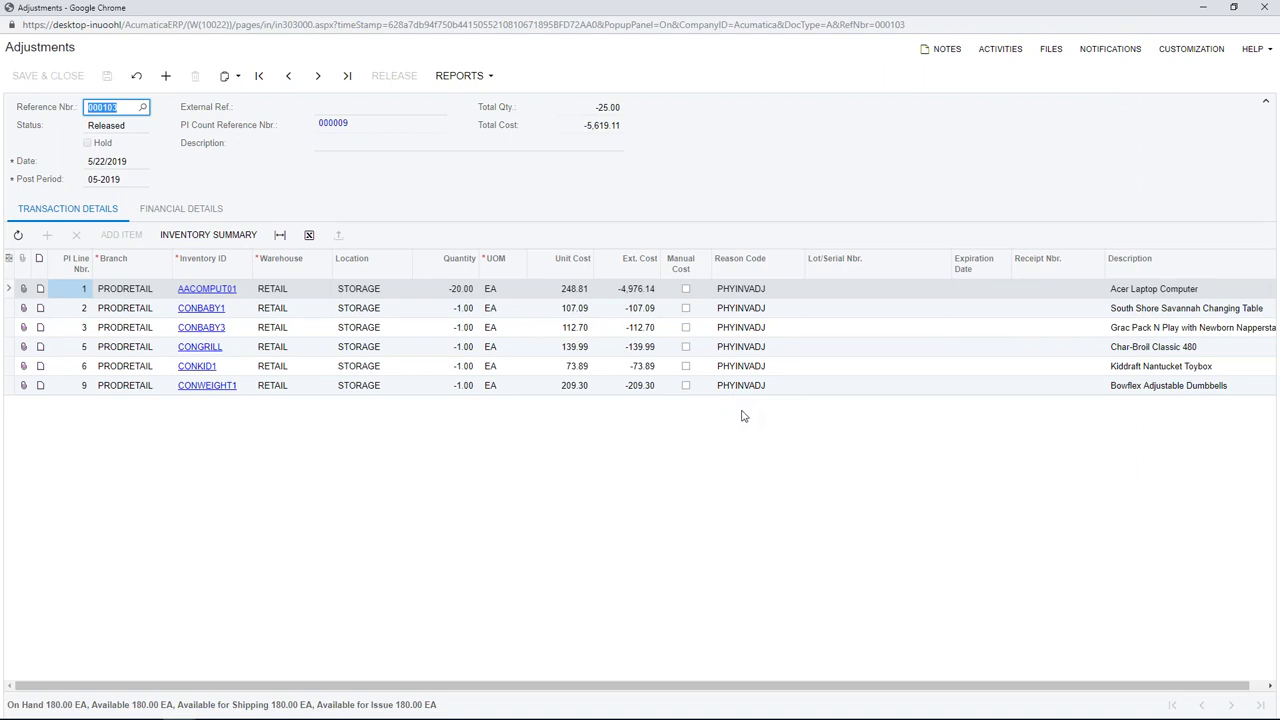
{"action": "left_click", "coordinate": [196, 213]}
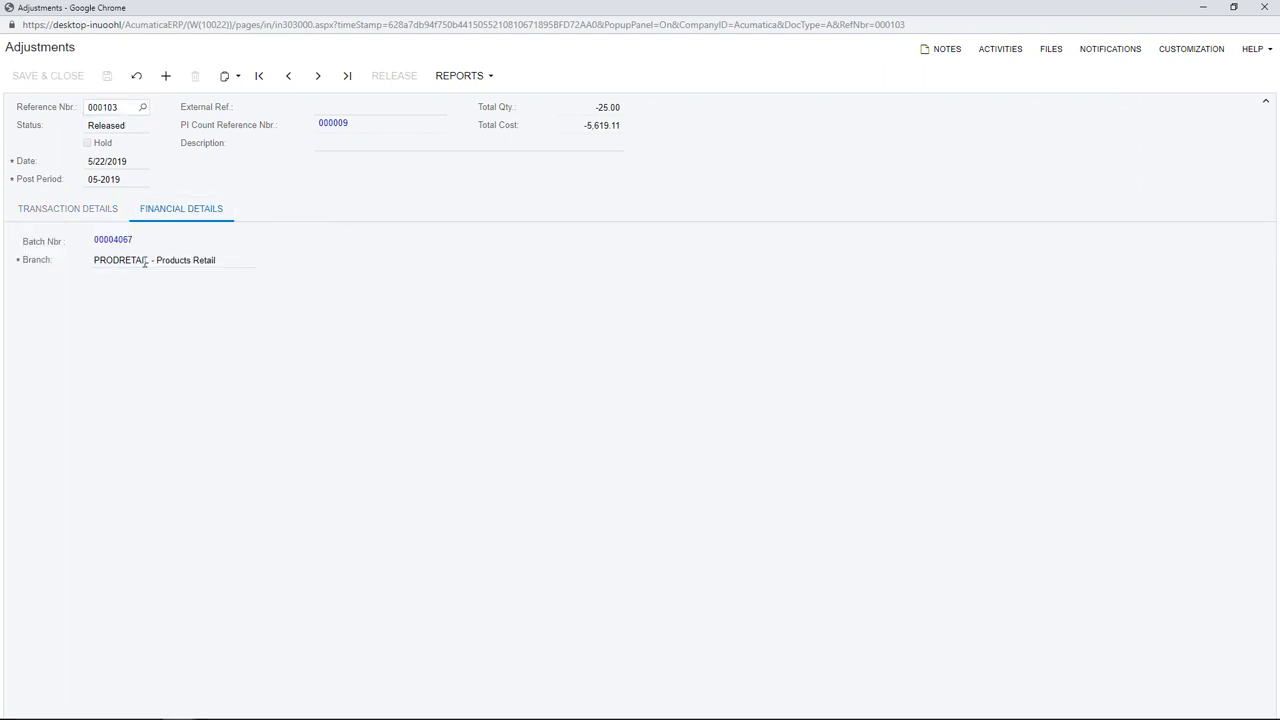
{"action": "left_click", "coordinate": [112, 242]}
{"action": "left_click", "coordinate": [1257, 9]}
{"action": "left_click", "coordinate": [85, 72]}
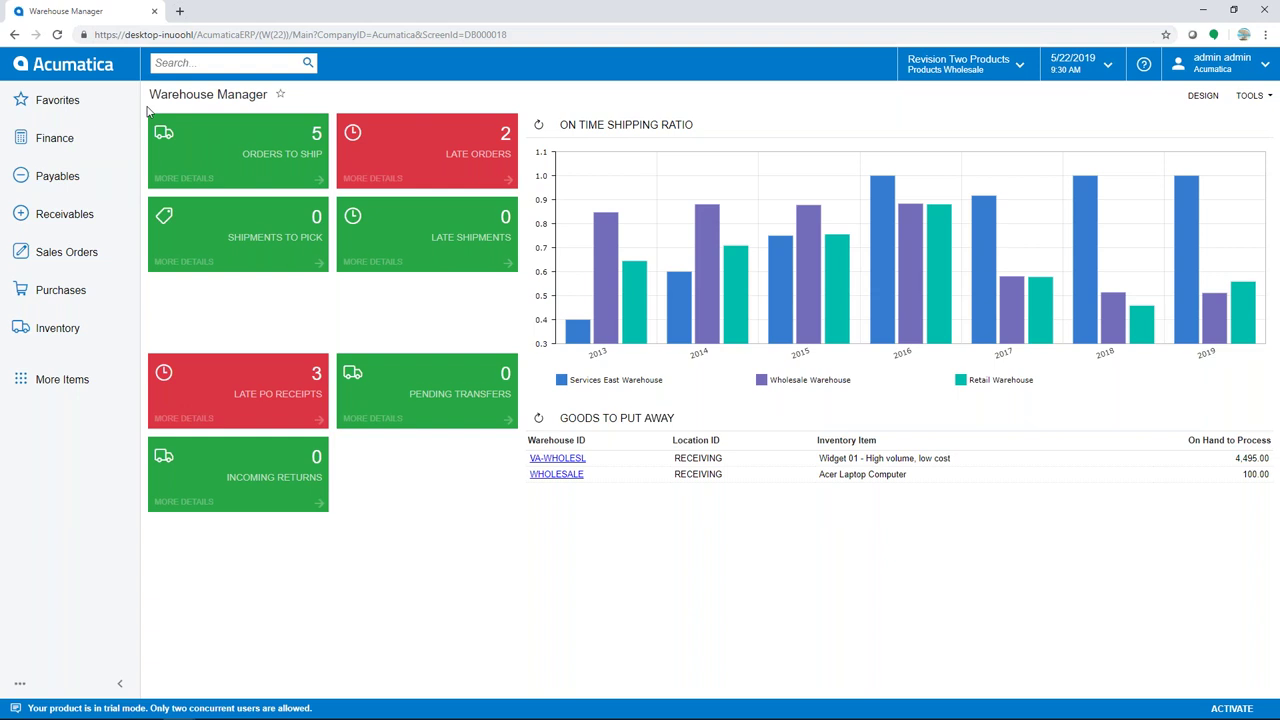
{"action": "mouse_move", "coordinate": [330, 716]}
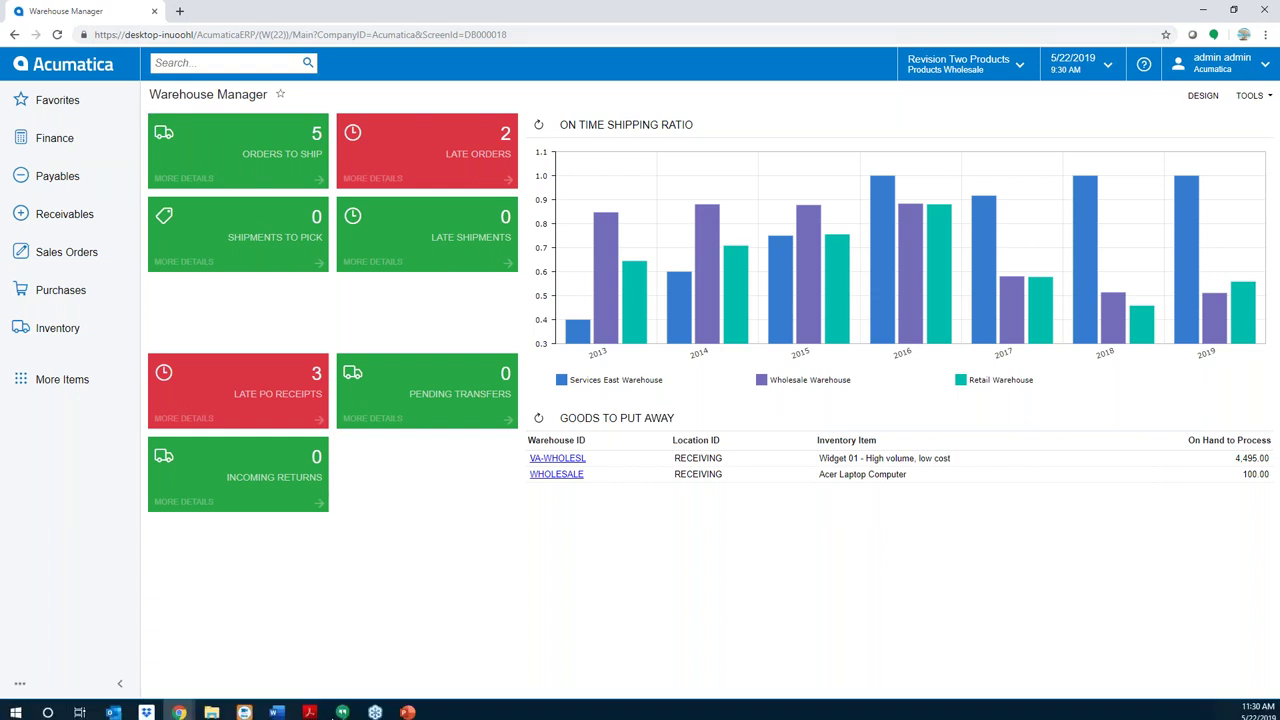
Advance the slide show to the Questions and Thank You slides, then minimize it back to Acumatica
{"action": "left_click", "coordinate": [398, 707]}
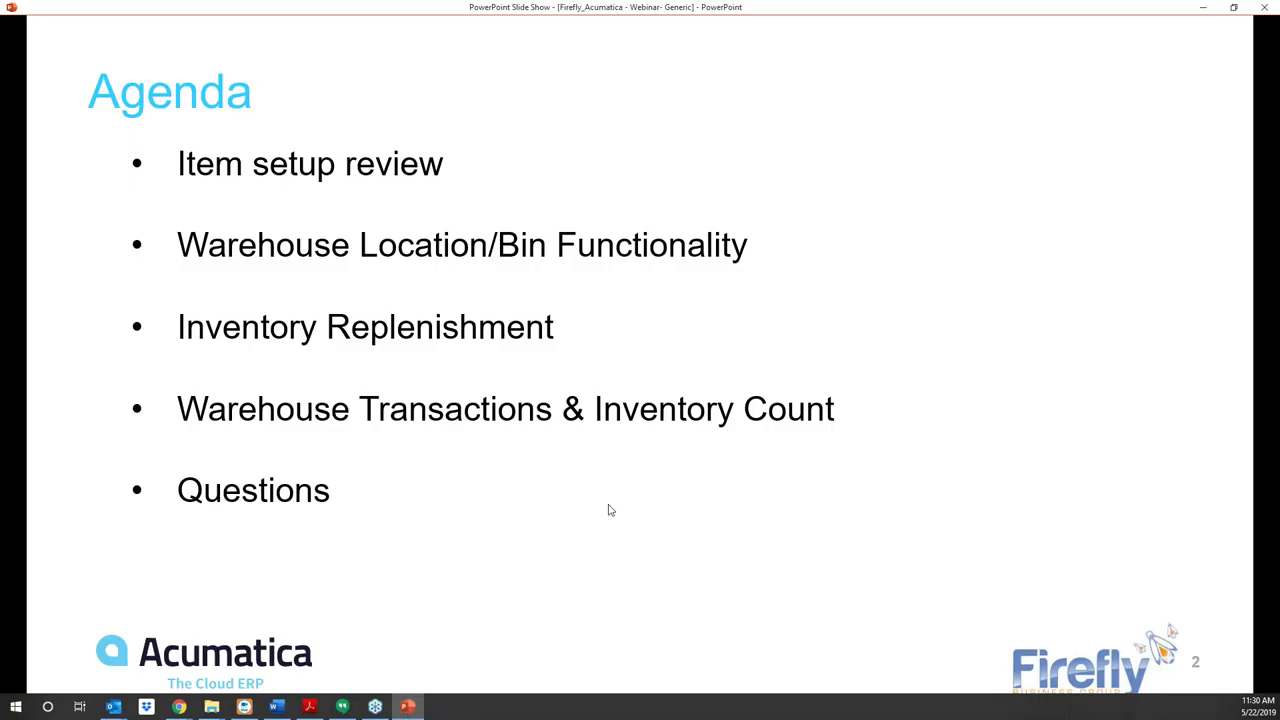
{"action": "left_click", "coordinate": [598, 329]}
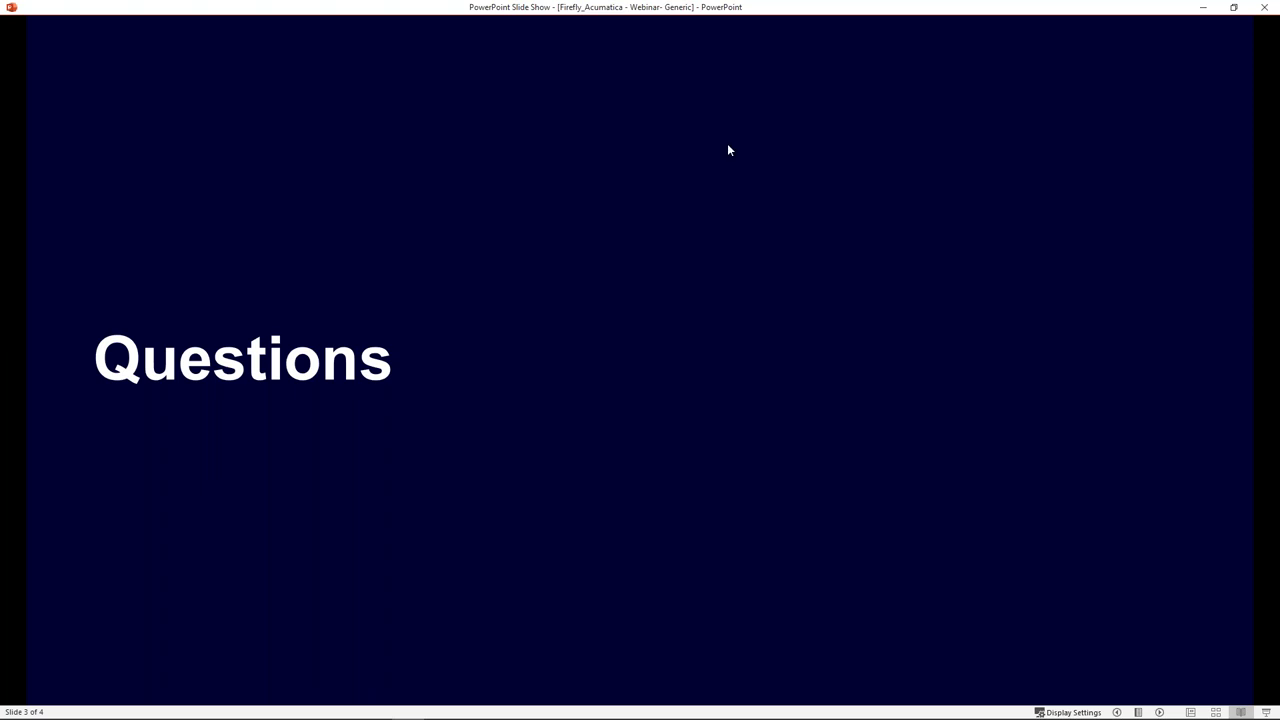
{"action": "left_click", "coordinate": [567, 375]}
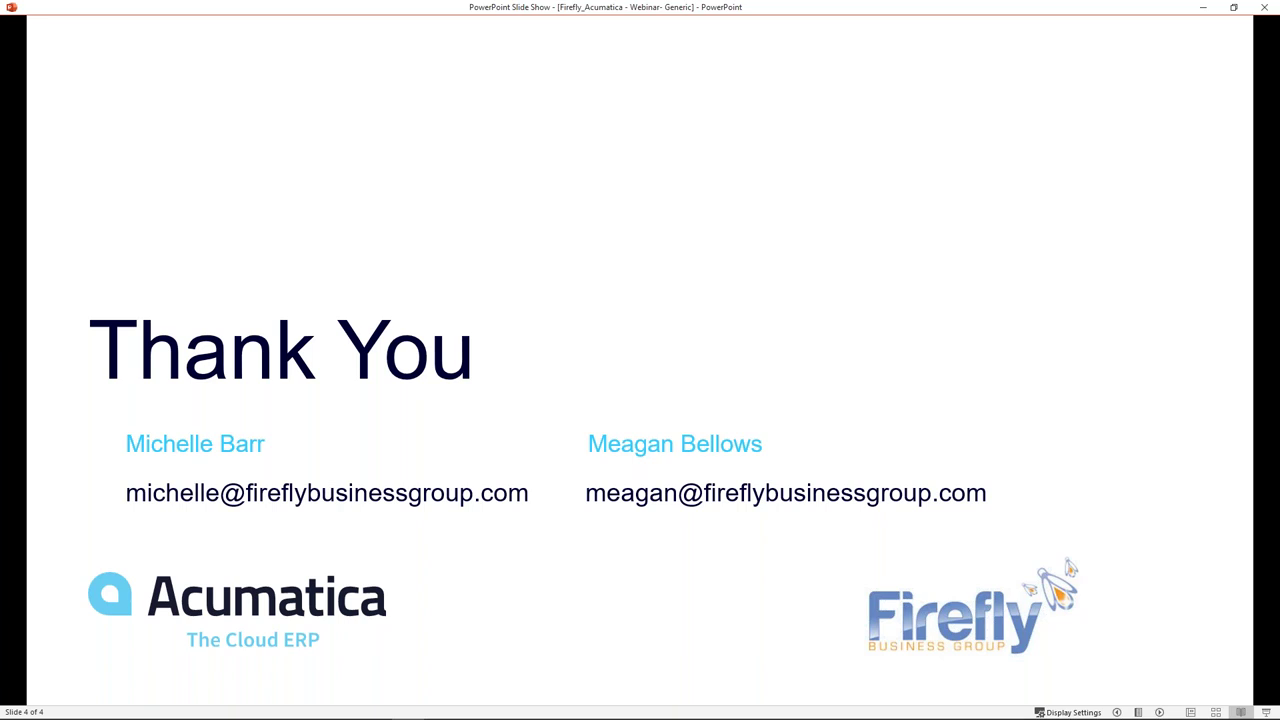
{"action": "left_click", "coordinate": [1202, 7]}
{"action": "left_click", "coordinate": [42, 338]}
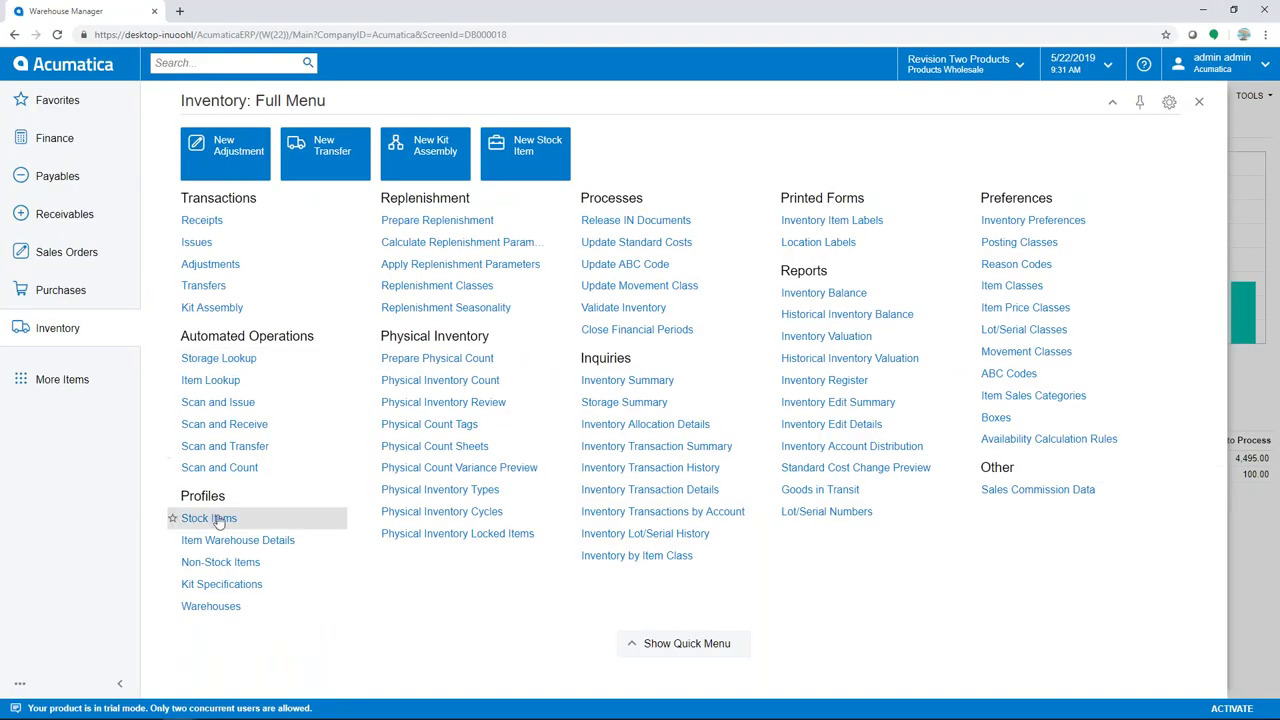
Open stock item AACOMPUT01, check its Replenishment Info, and open its NOTTRACKED lot/serial class
{"action": "left_click", "coordinate": [218, 518]}
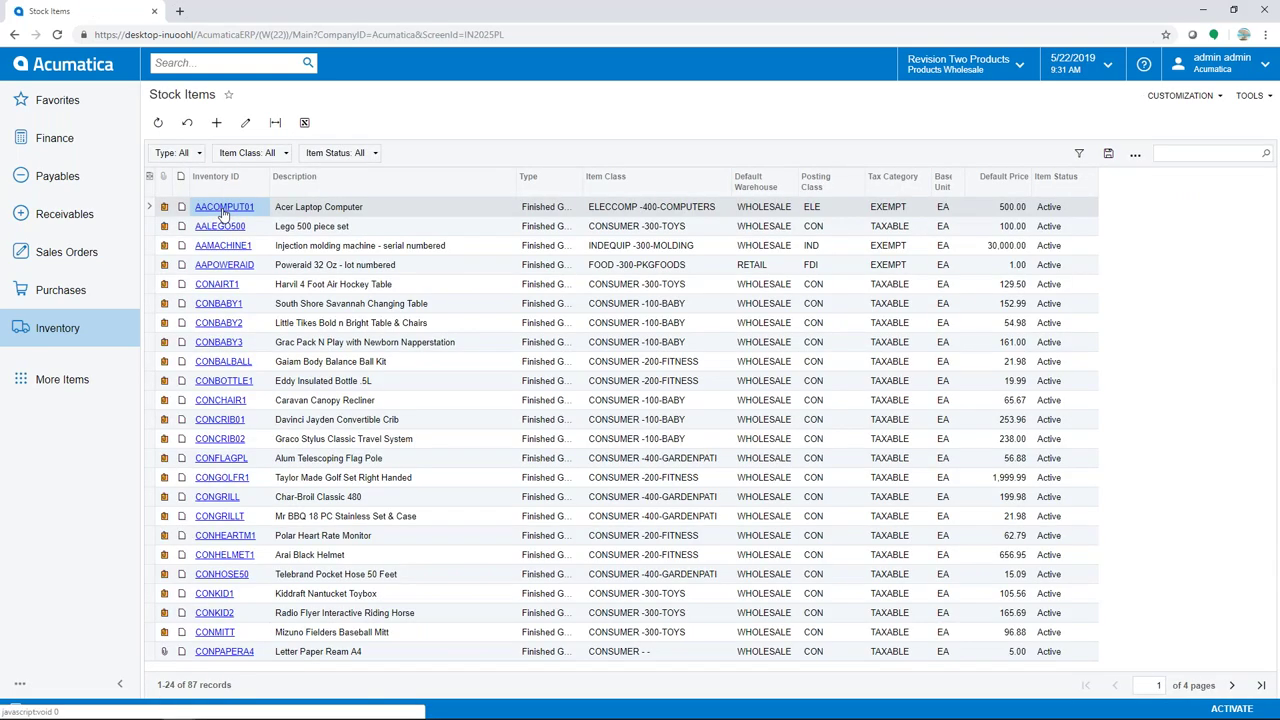
{"action": "left_click", "coordinate": [223, 210]}
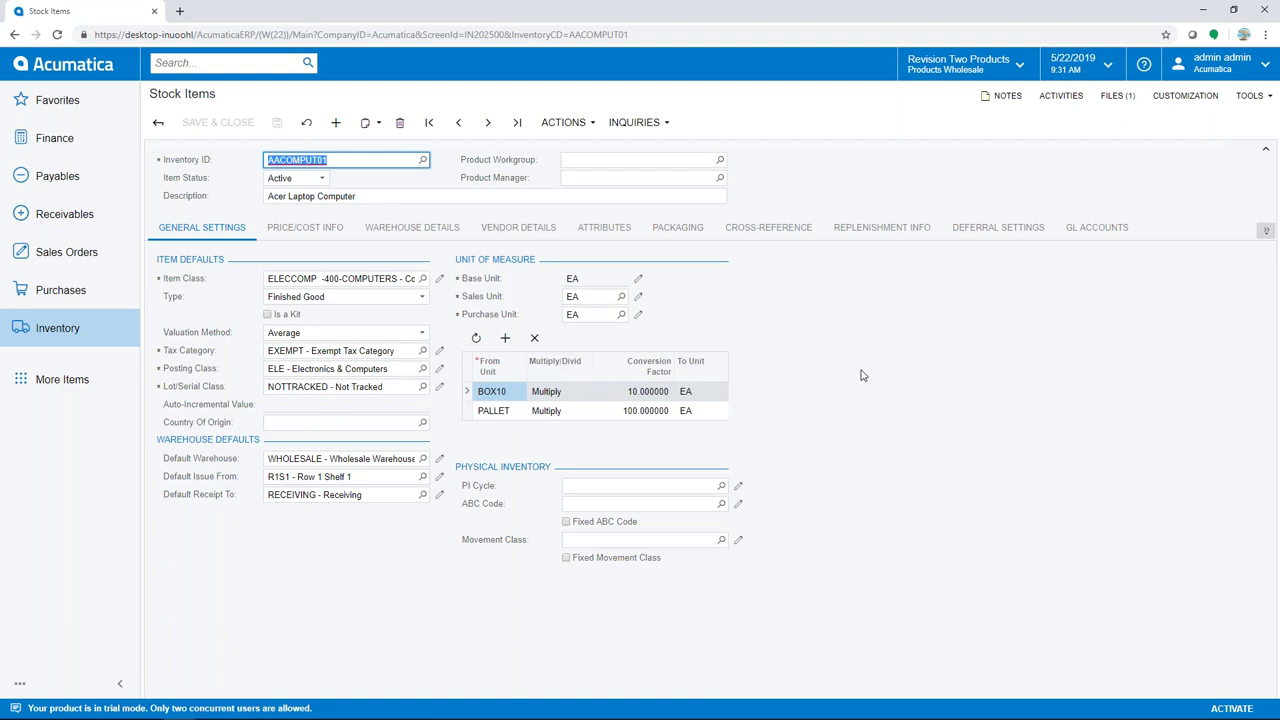
{"action": "left_click", "coordinate": [877, 233]}
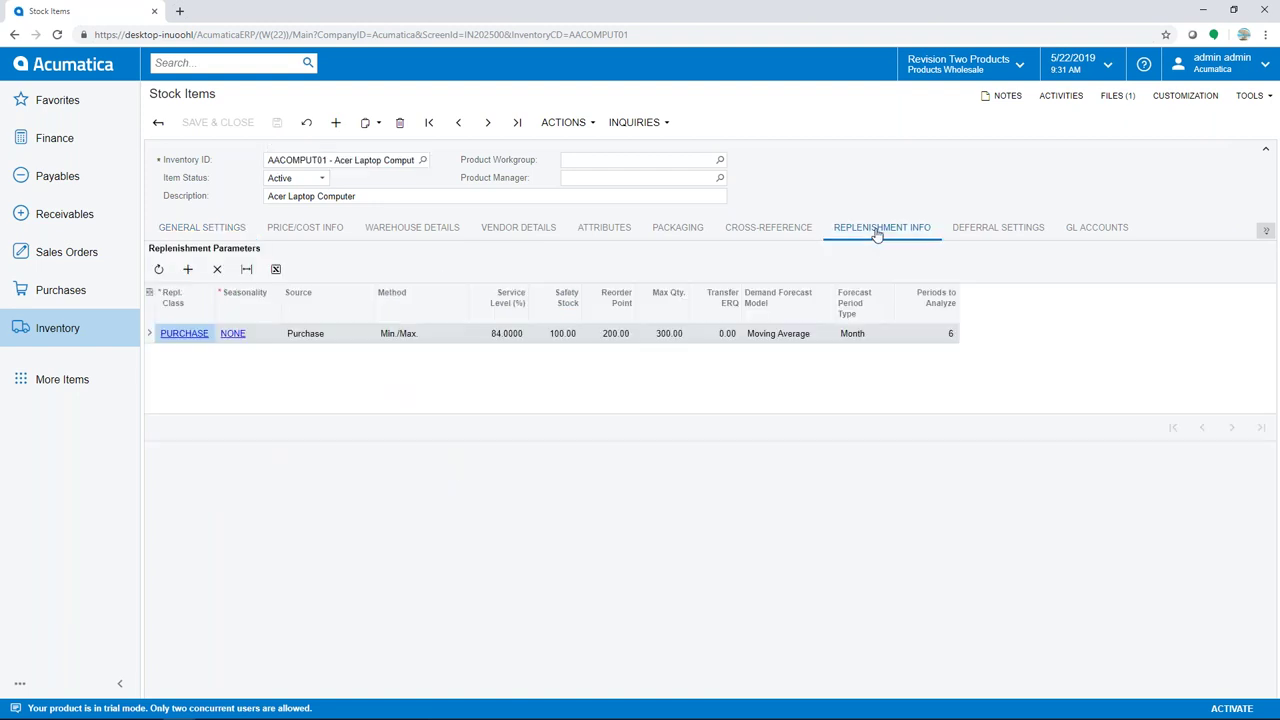
{"action": "left_click", "coordinate": [207, 231]}
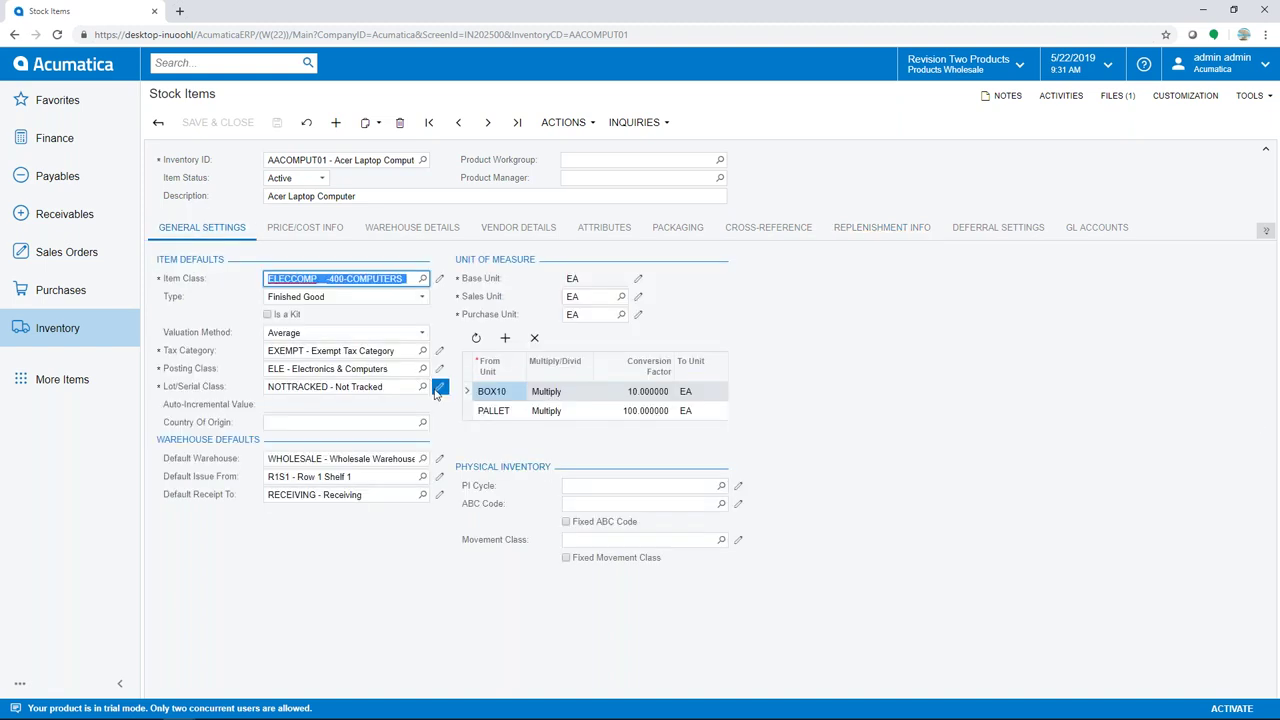
{"action": "left_click", "coordinate": [437, 389]}
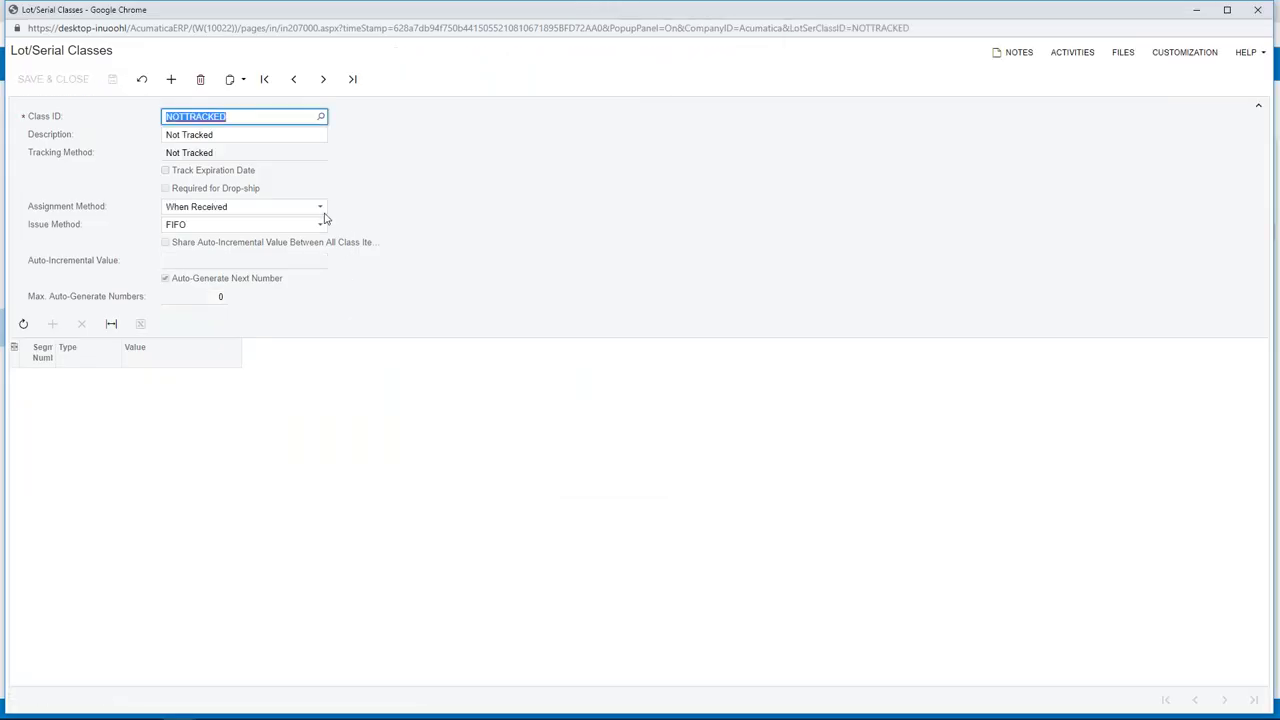
Inspect the NOTTRACKED class's Assignment Method options, then close the class window without changes
{"action": "left_click", "coordinate": [318, 208]}
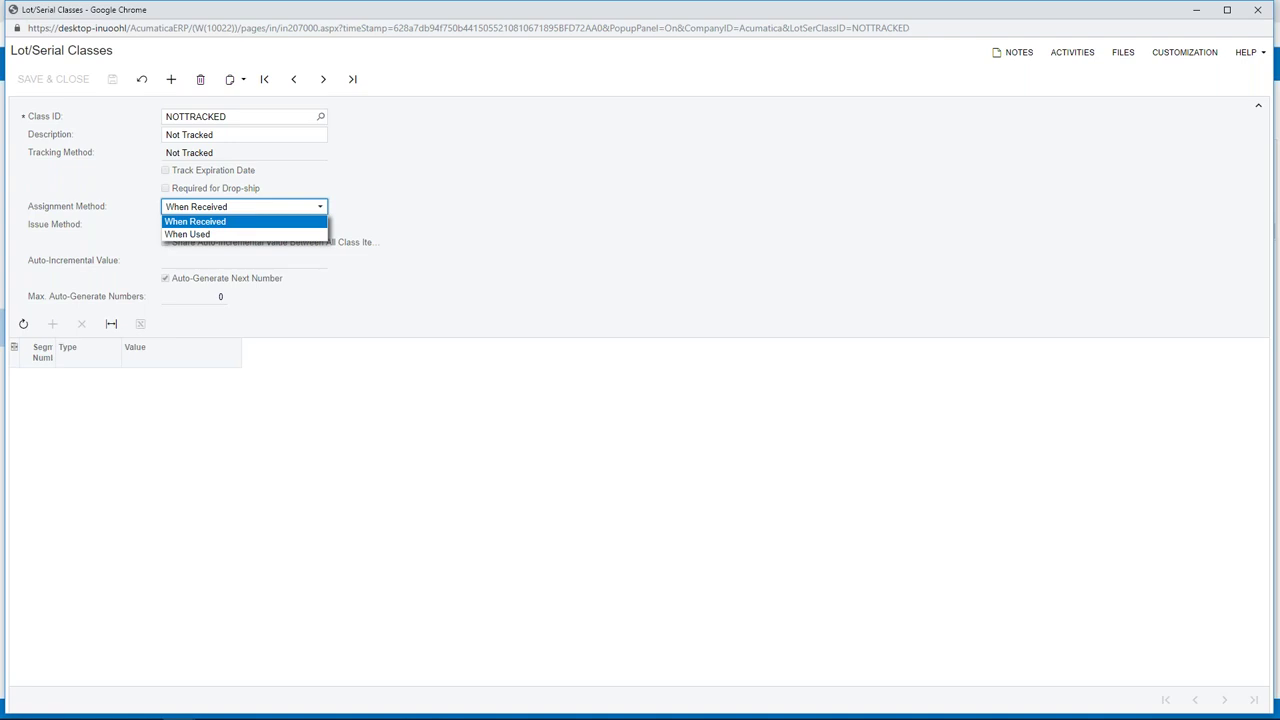
{"action": "left_click", "coordinate": [1256, 12]}
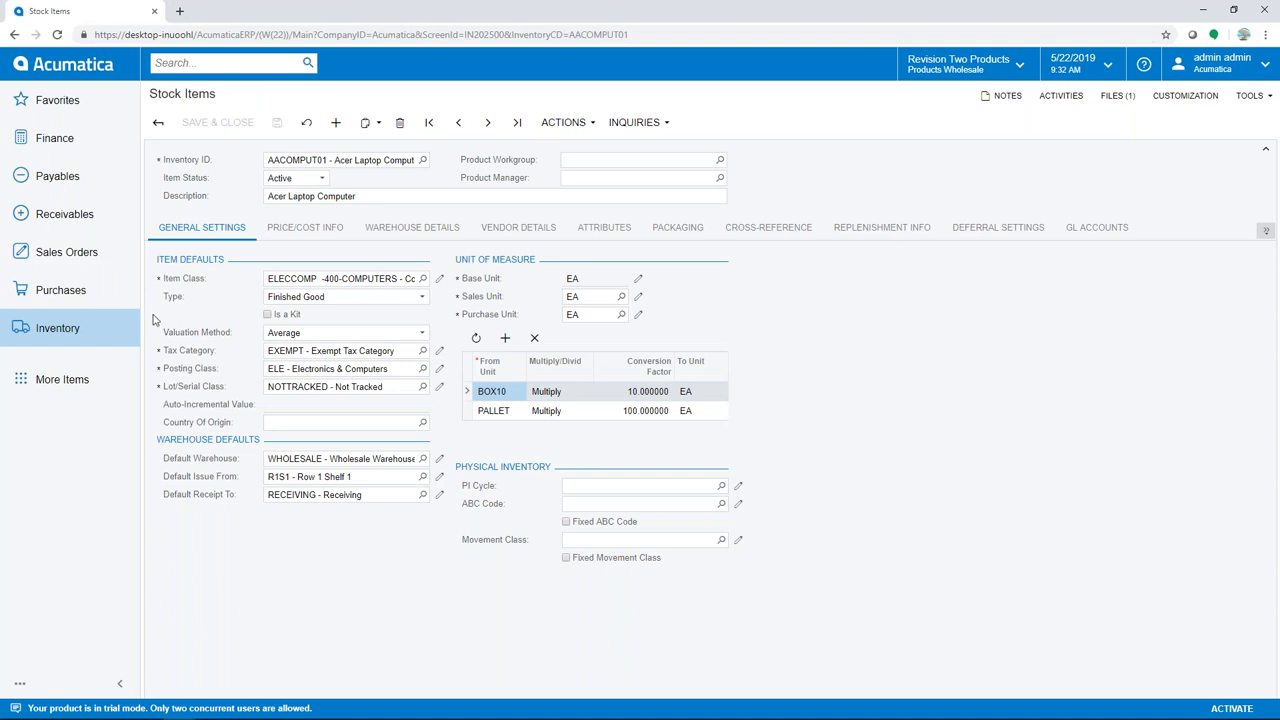
Return to the dashboard and open a blank Kit Specifications form from the Inventory menu
{"action": "left_click", "coordinate": [72, 66]}
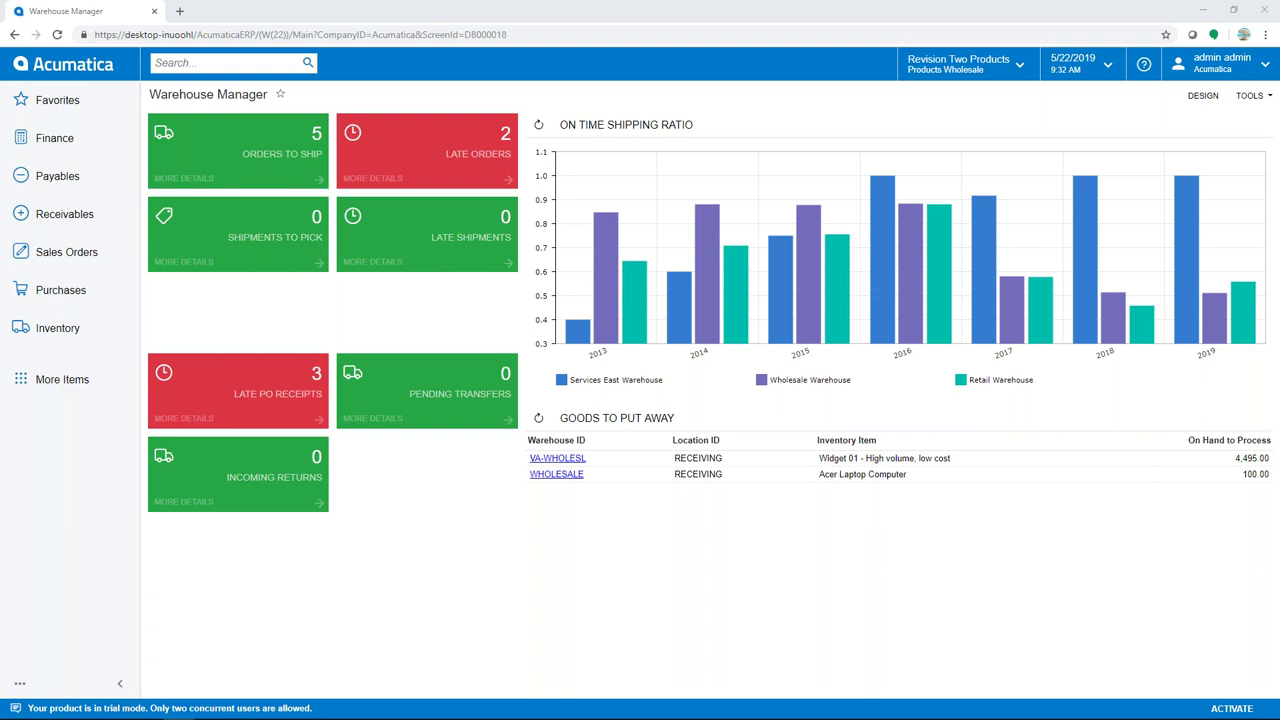
{"action": "left_click", "coordinate": [57, 330]}
{"action": "left_click", "coordinate": [228, 582]}
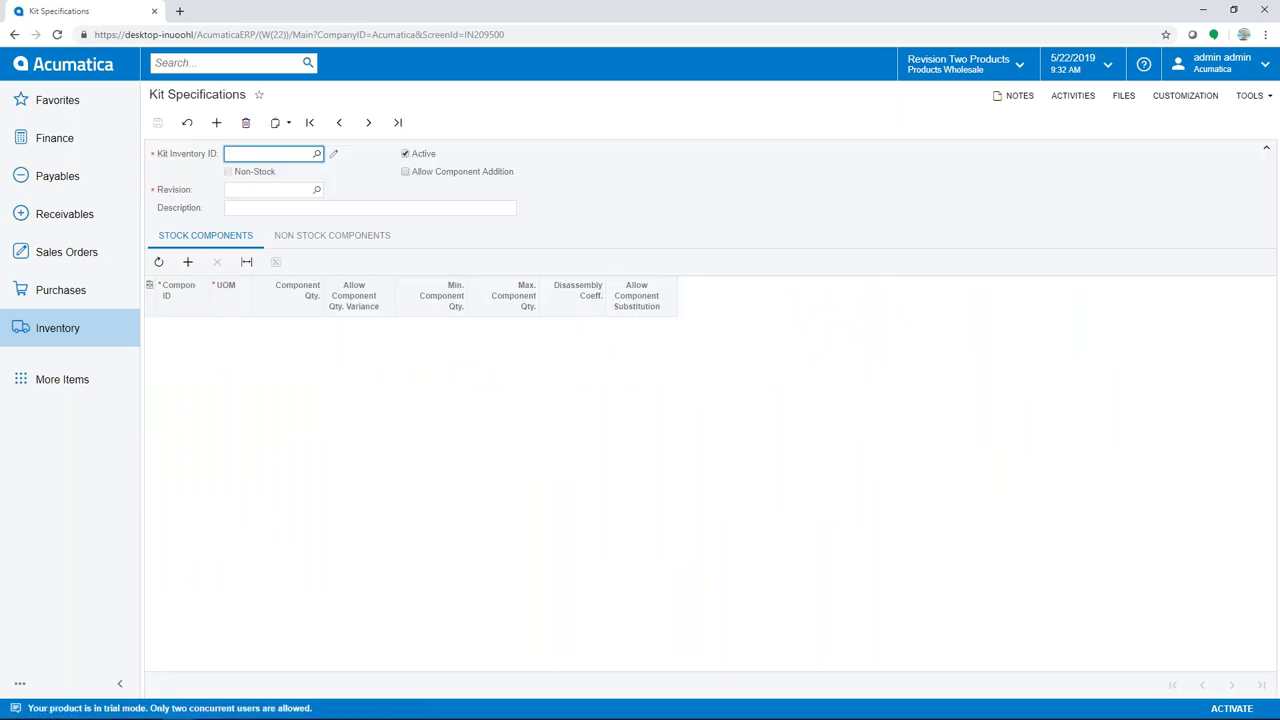
Load kit ELECOMP1 revision 10 (ELEBOARD, ELECPU1, ELEHDD1) and widen the Component ID column
{"action": "left_click", "coordinate": [316, 153]}
{"action": "double_click", "coordinate": [300, 259]}
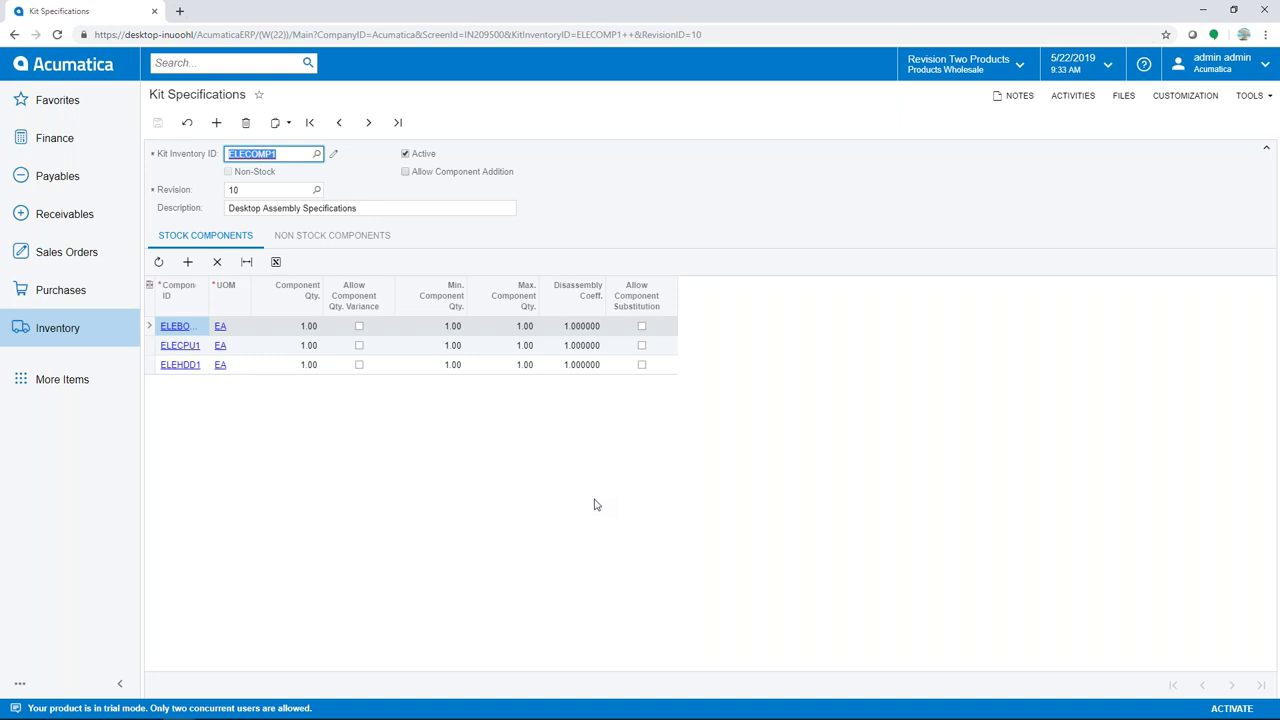
{"action": "left_click_drag", "start_coordinate": [209, 290], "coordinate": [249, 289]}
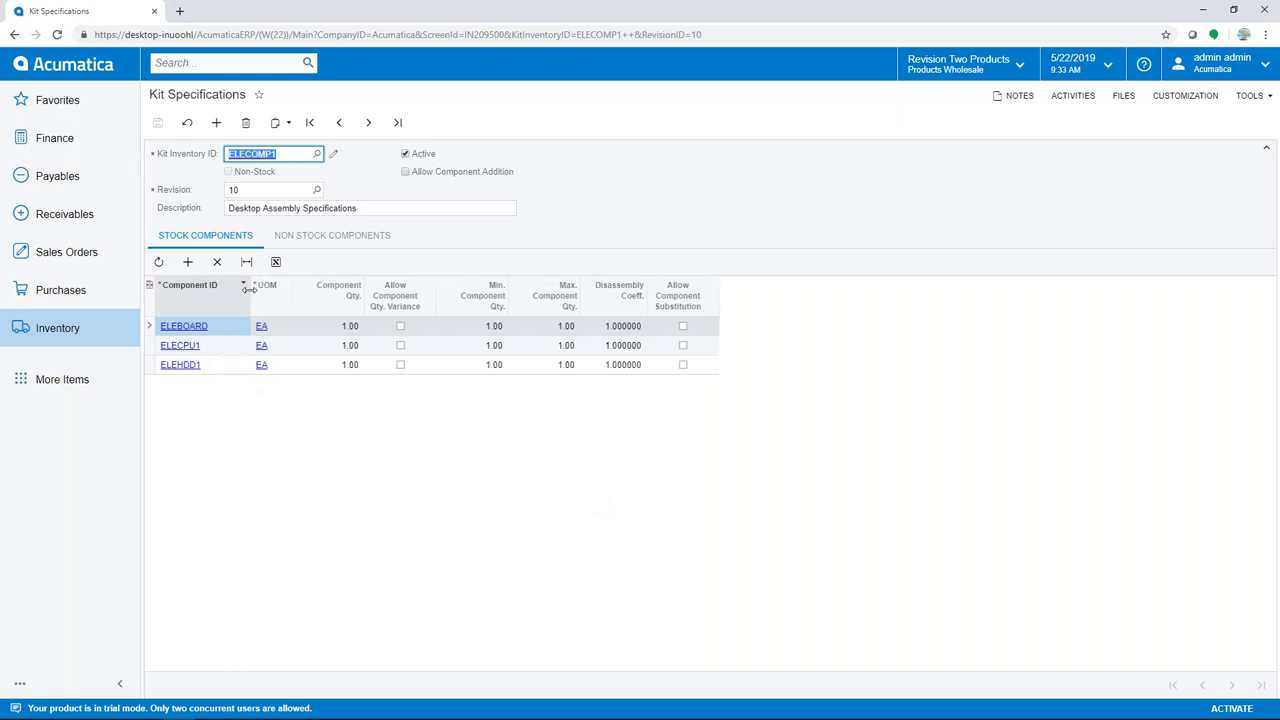